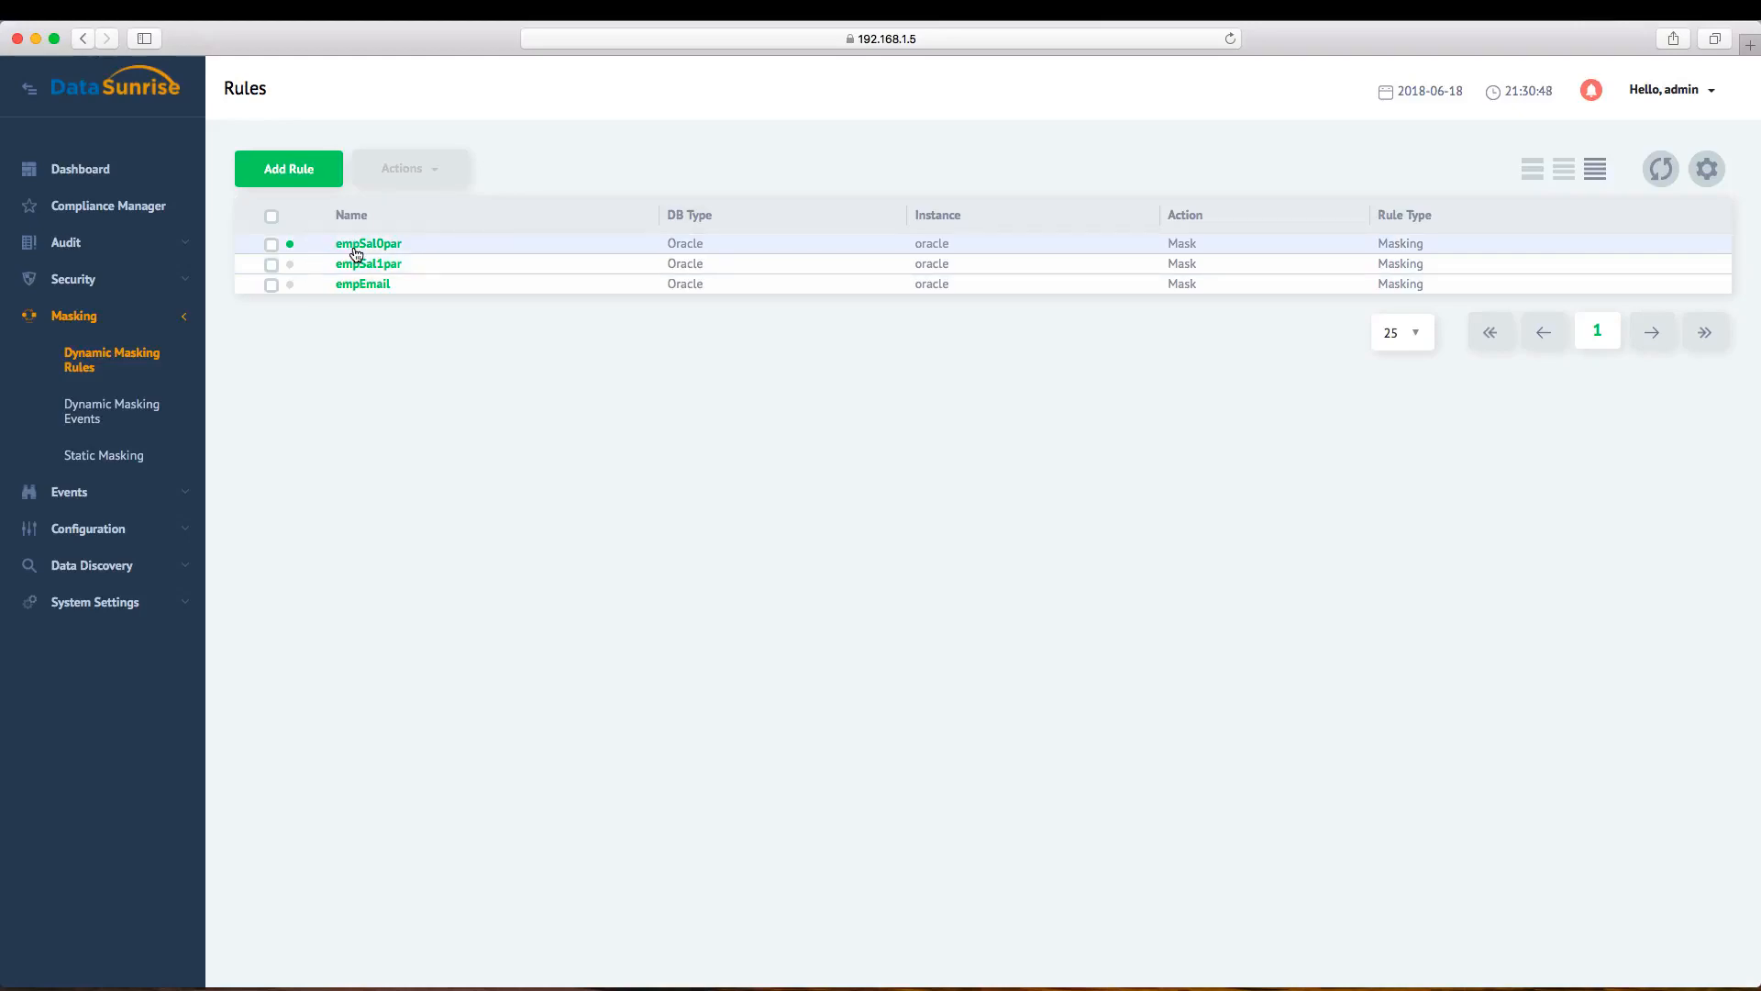
Step: Open the empSal0par masking rule and review its masked SALARY column and assigned custom function
click(356, 254)
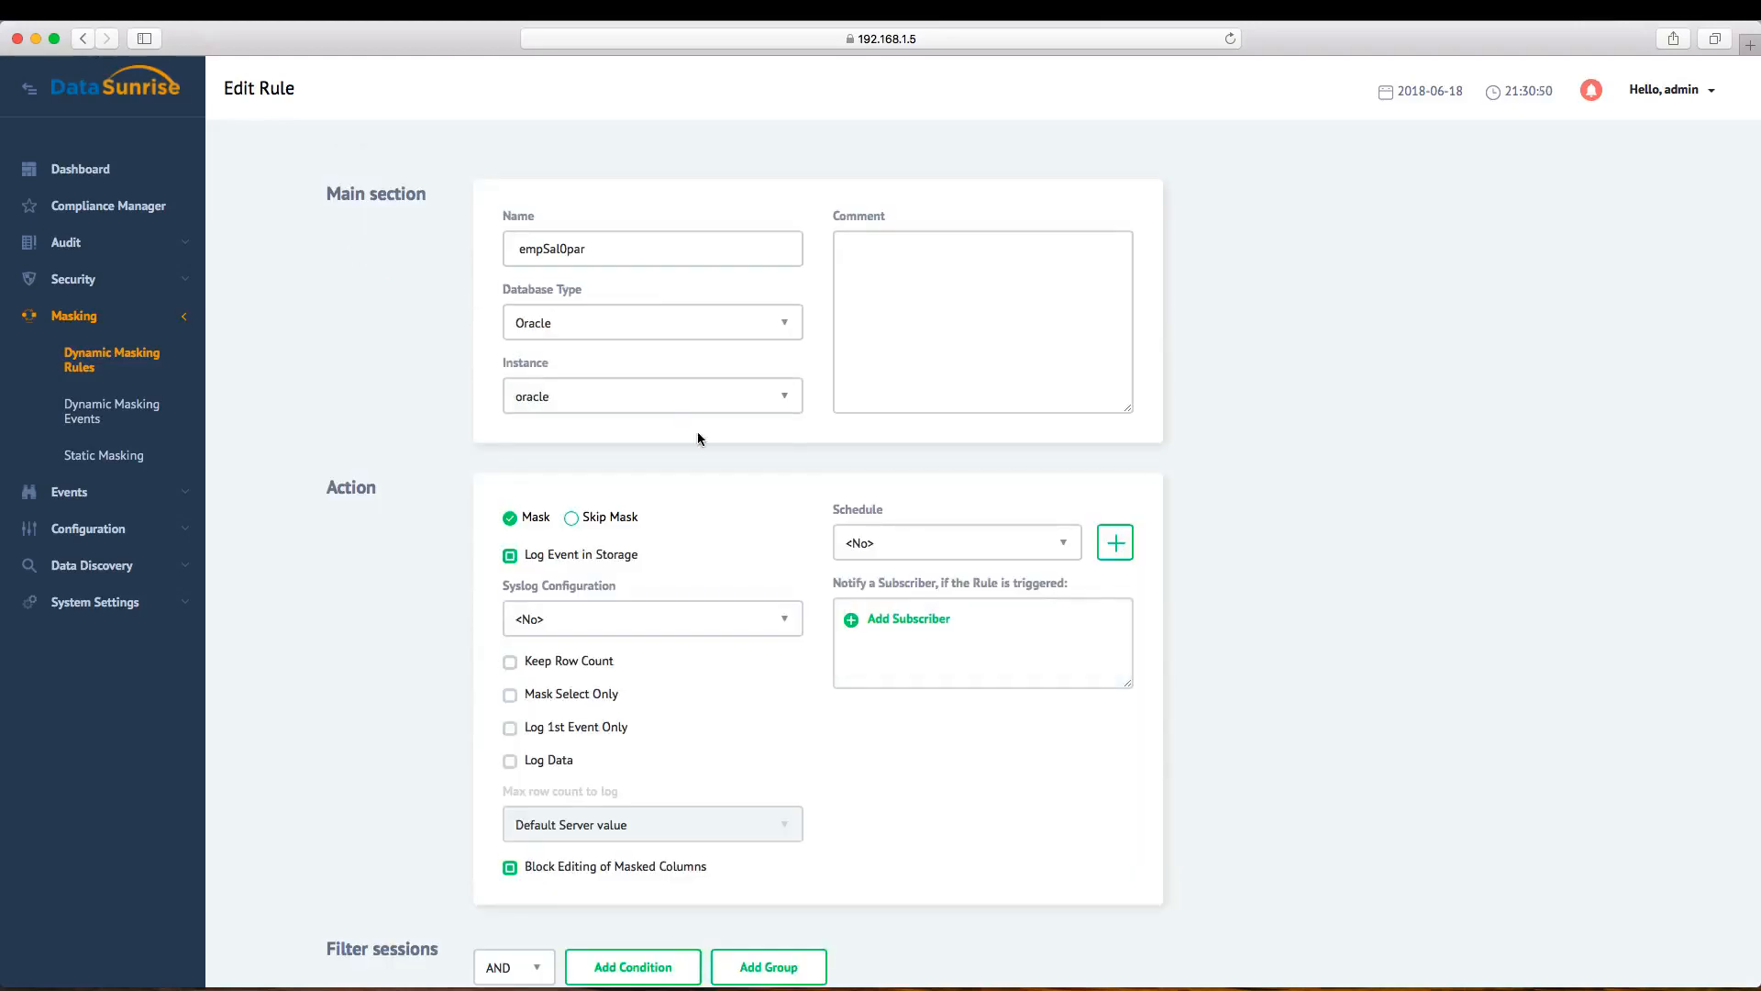
scroll(707, 449, down, 10)
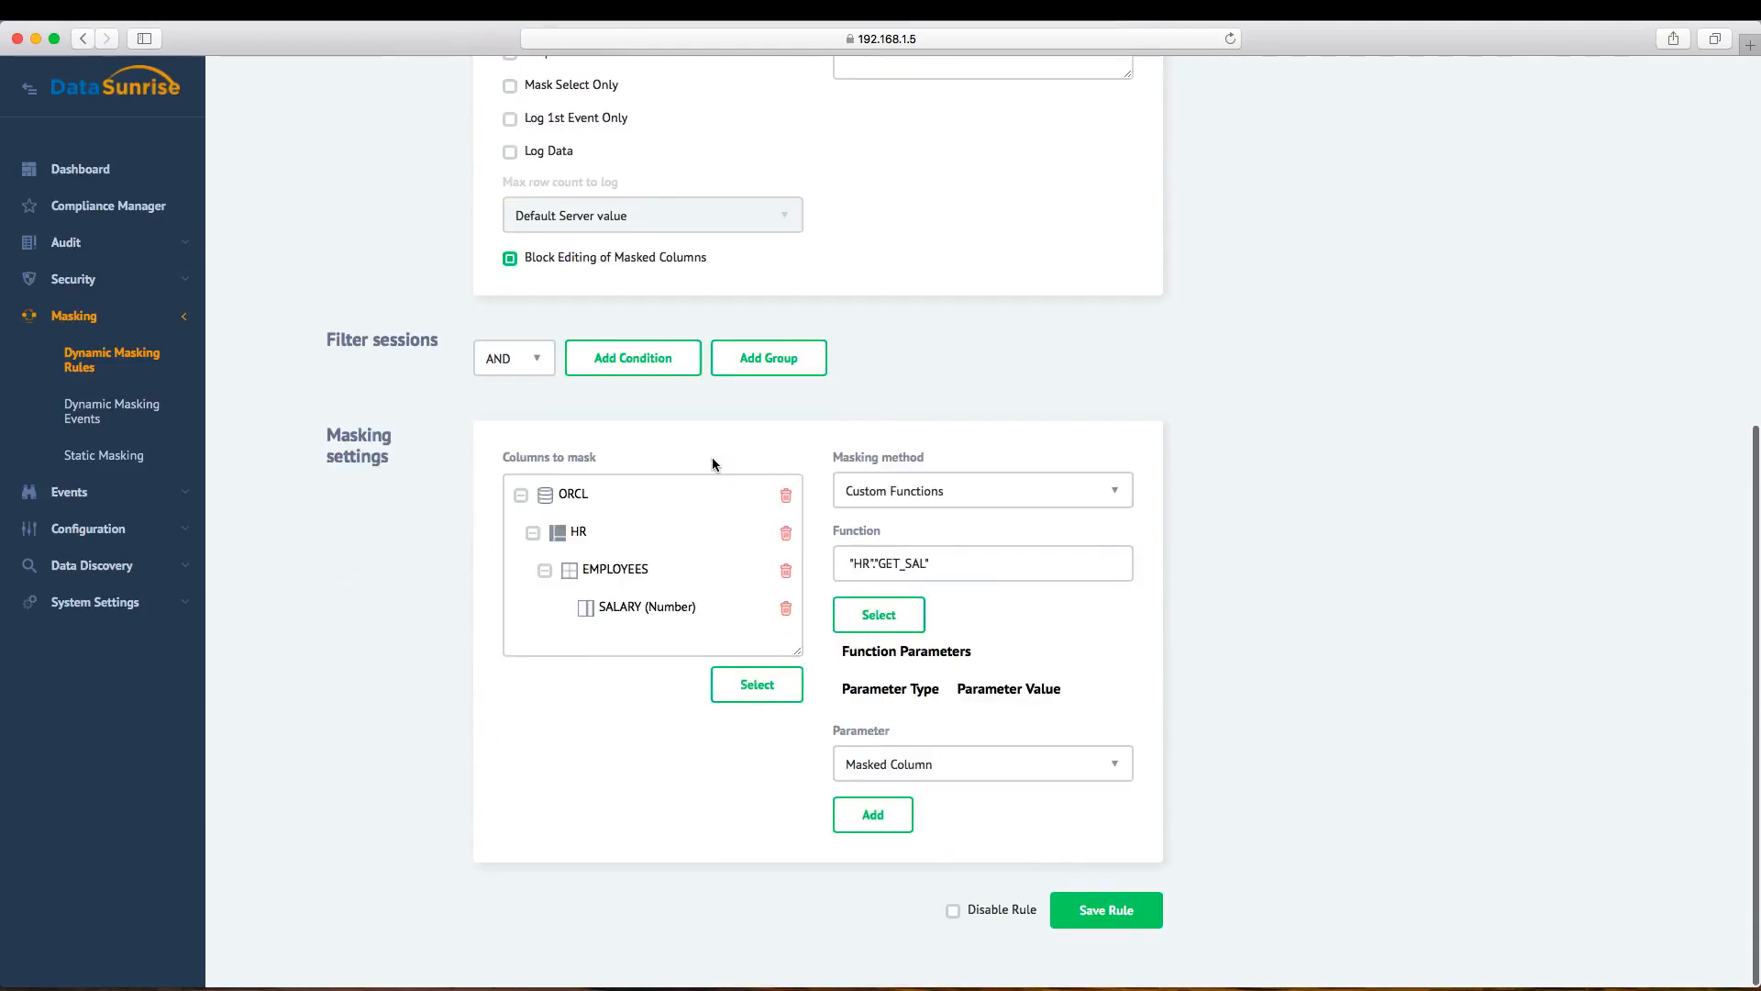
triple_click(606, 608)
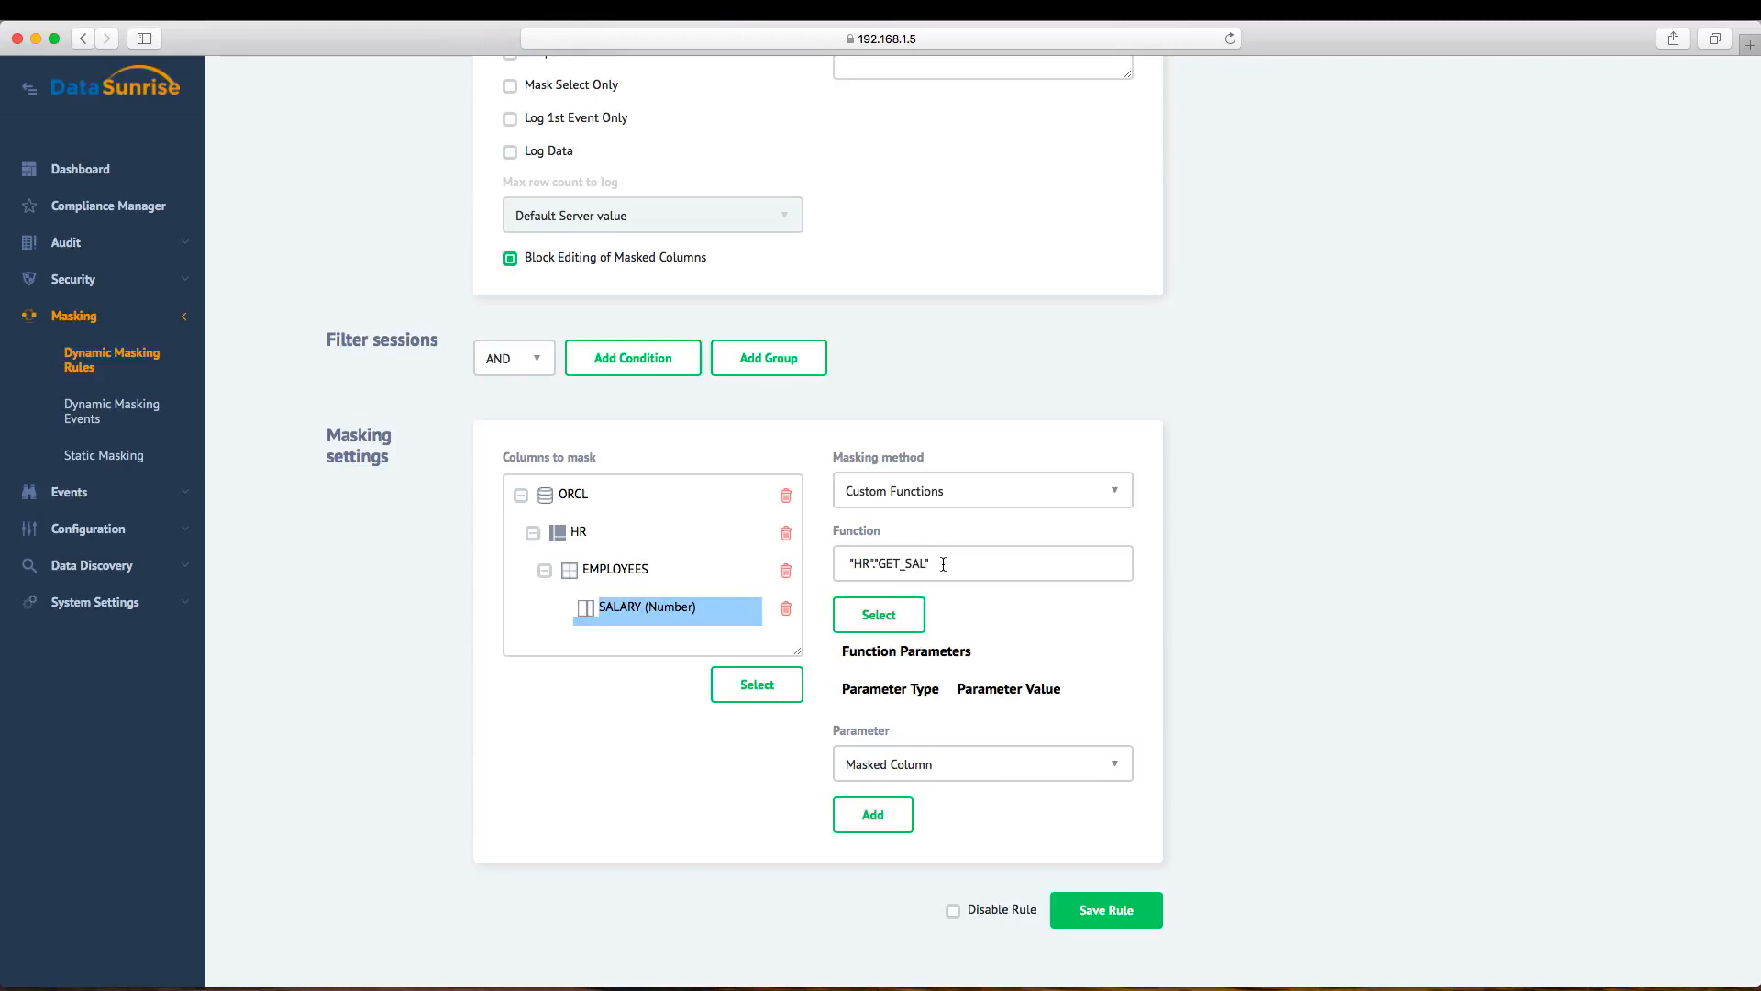
drag(943, 564, 832, 565)
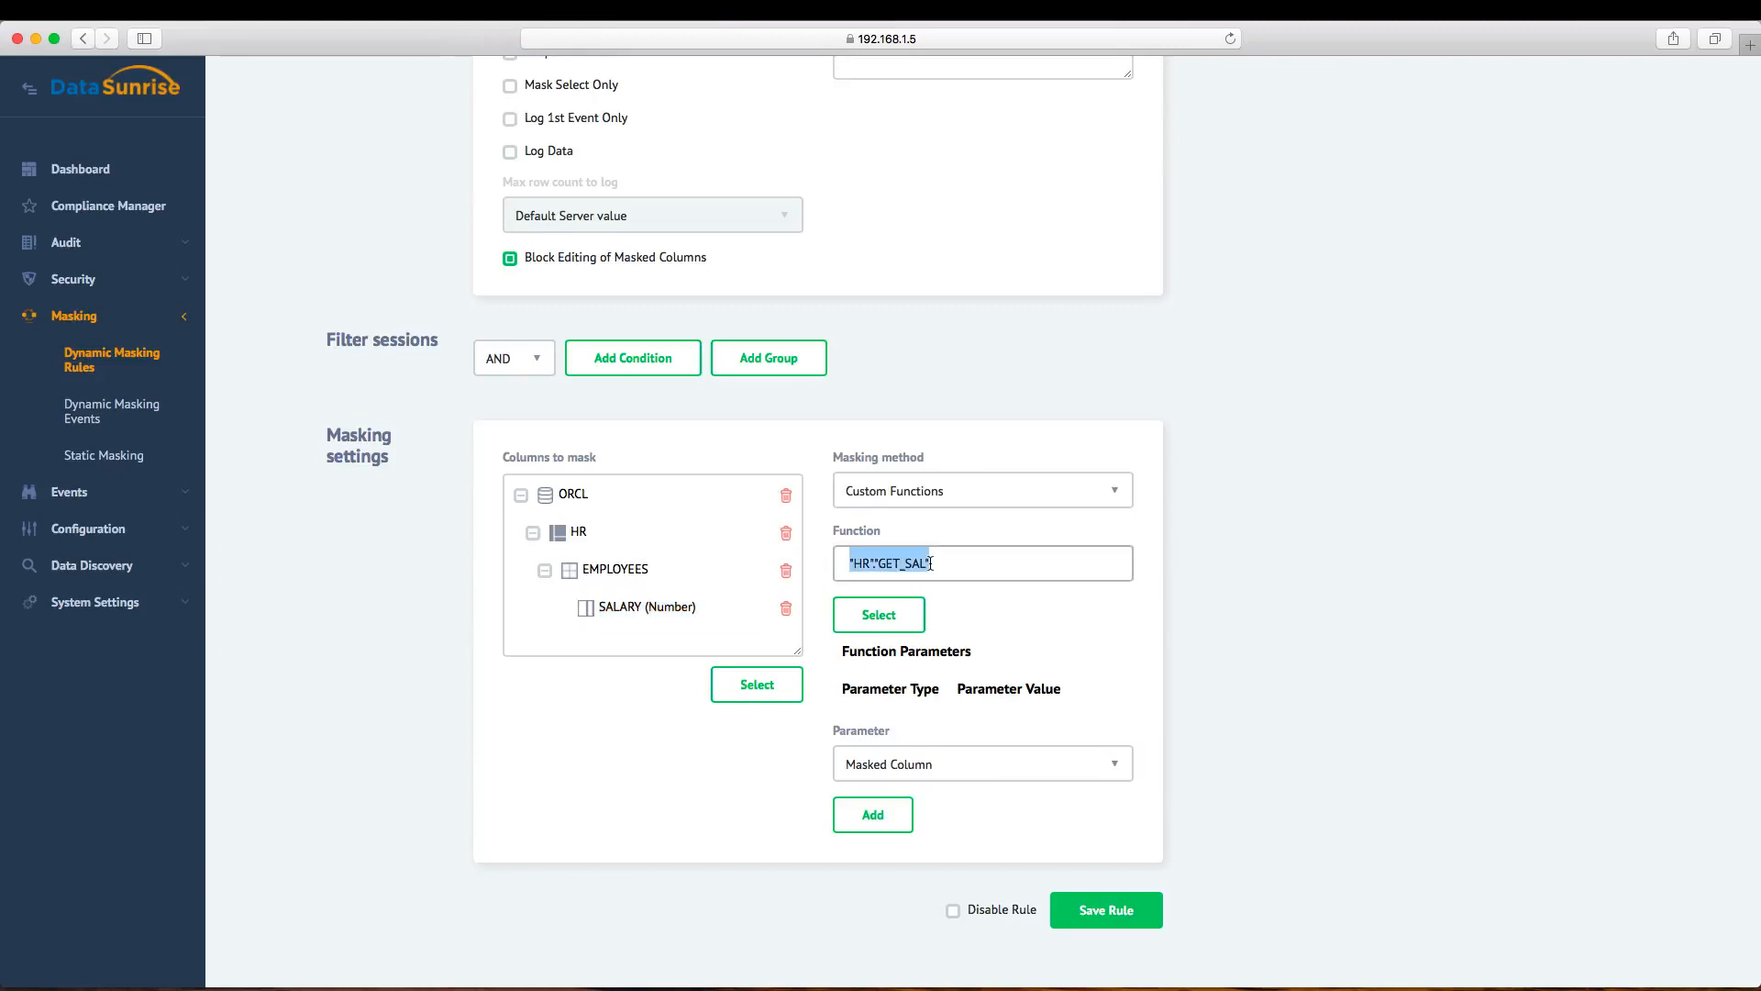
Step: Filter the schemas by hr and select GET_SAL under ORCL's HR schema as the rule's custom masking function
click(895, 625)
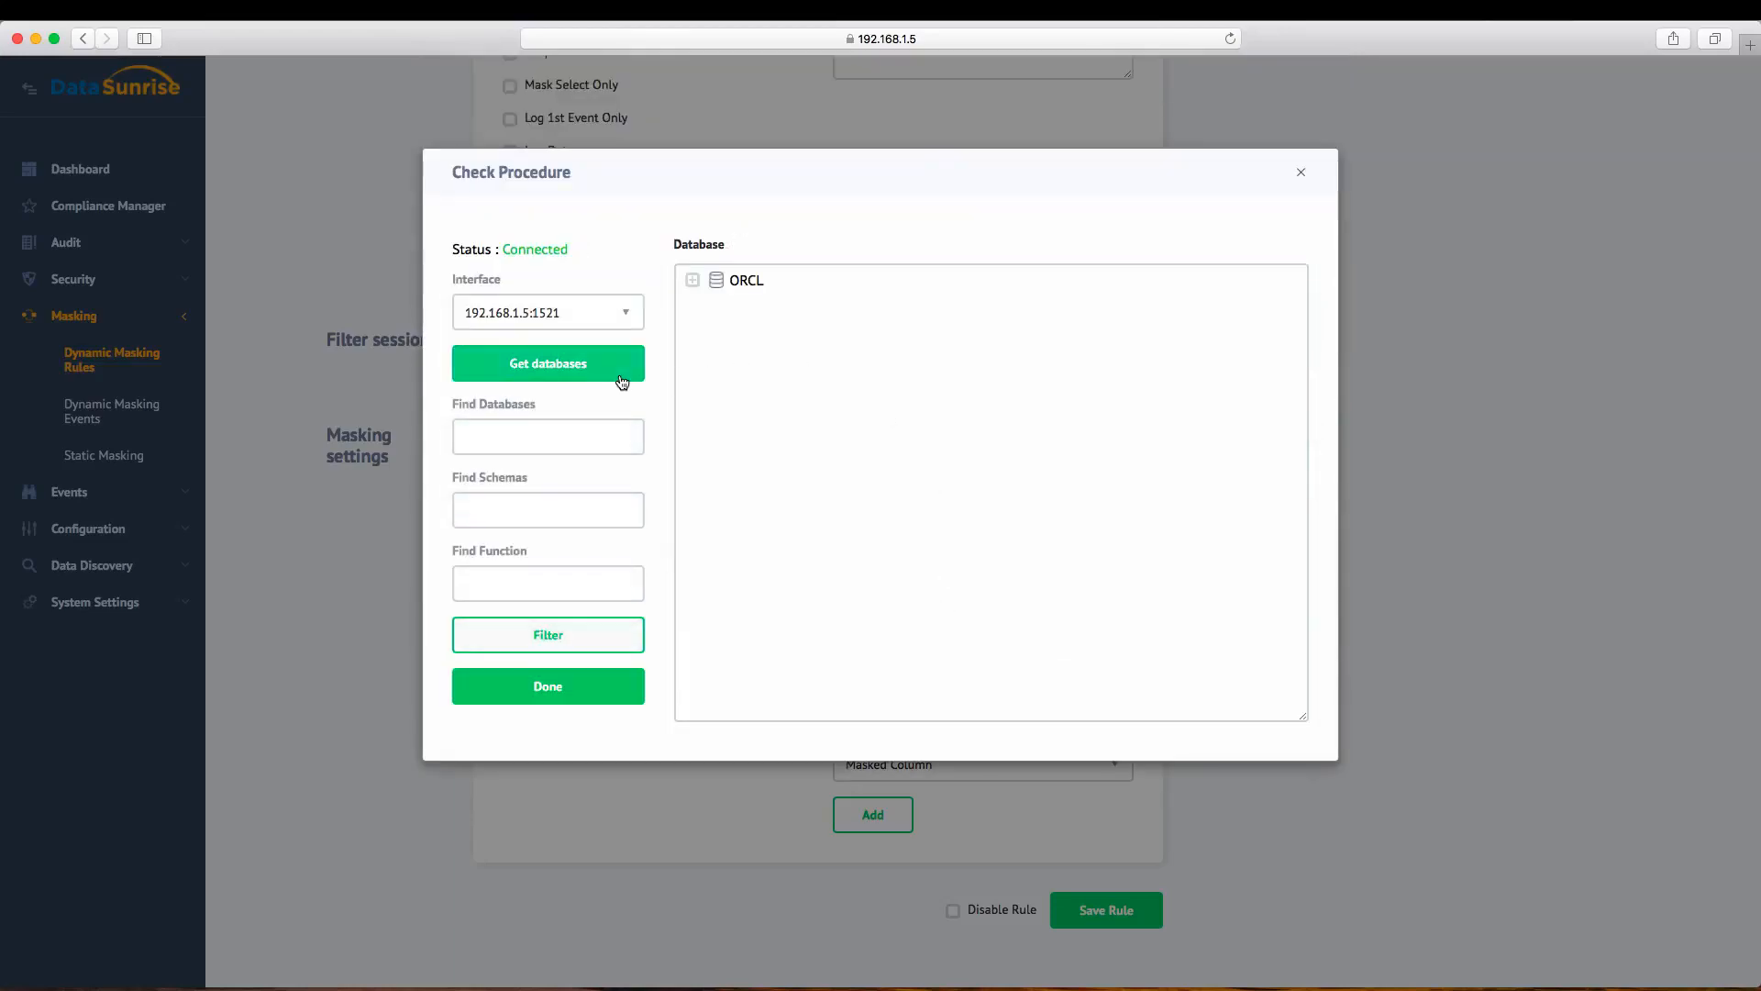
click(547, 507)
text(hr)
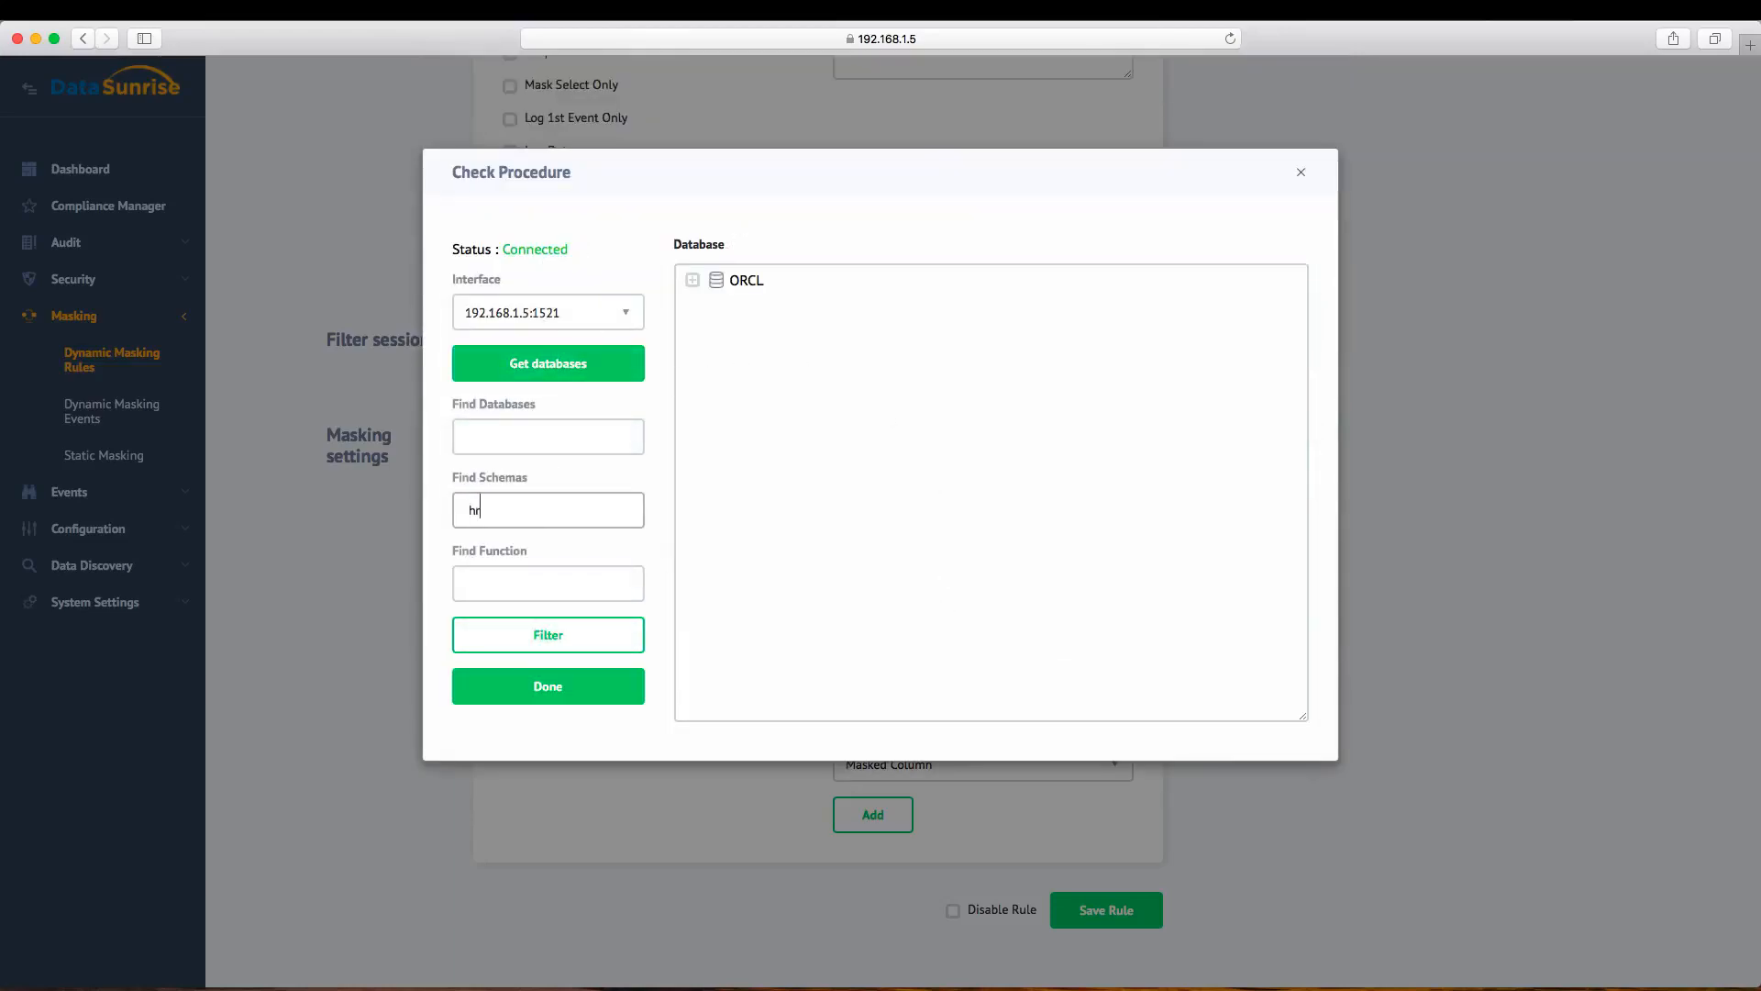
click(576, 632)
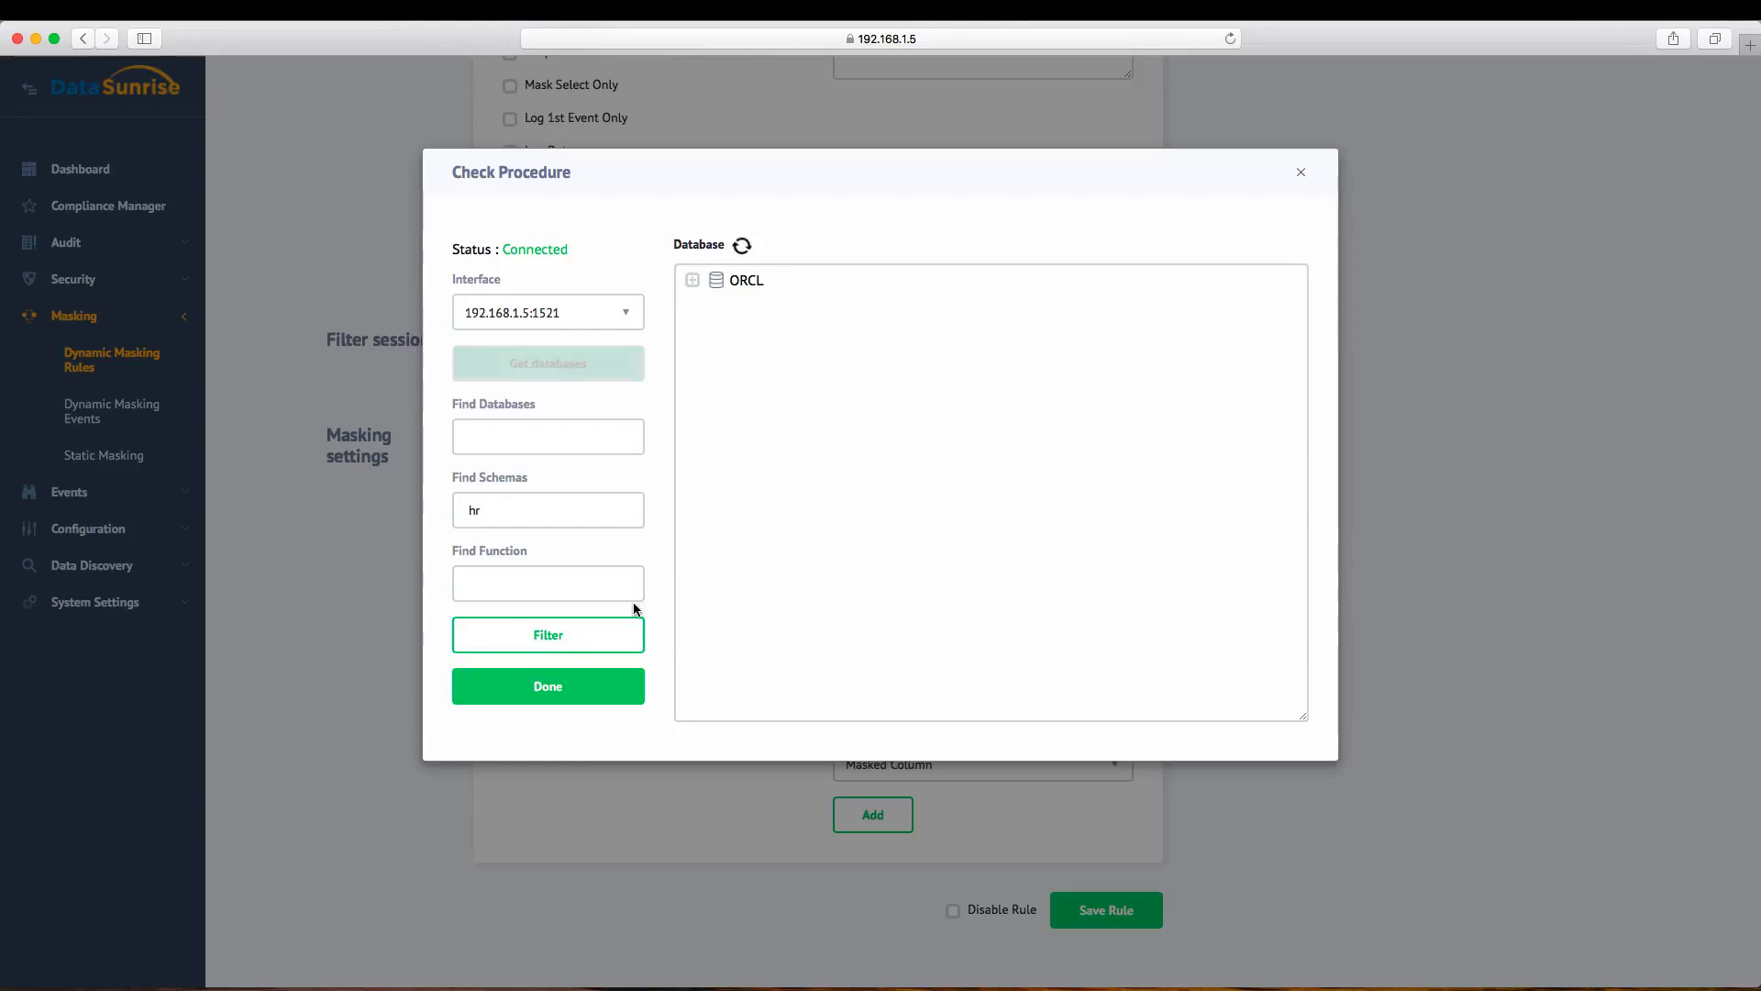
click(693, 280)
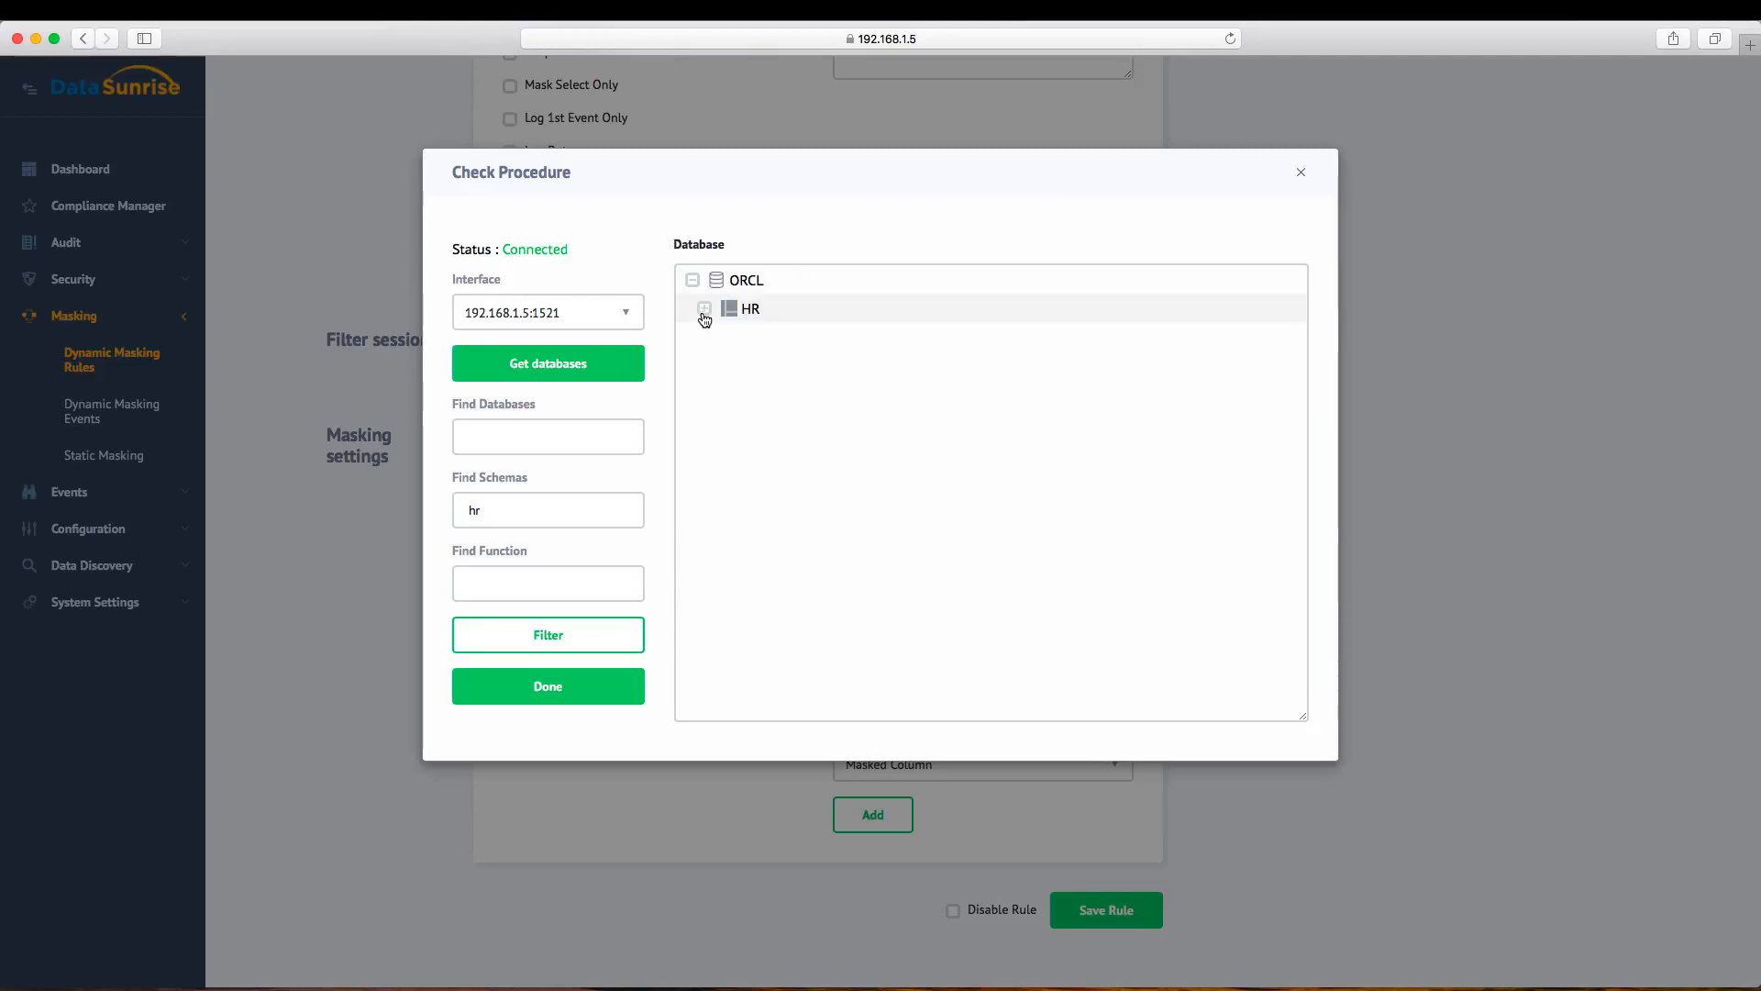
click(704, 308)
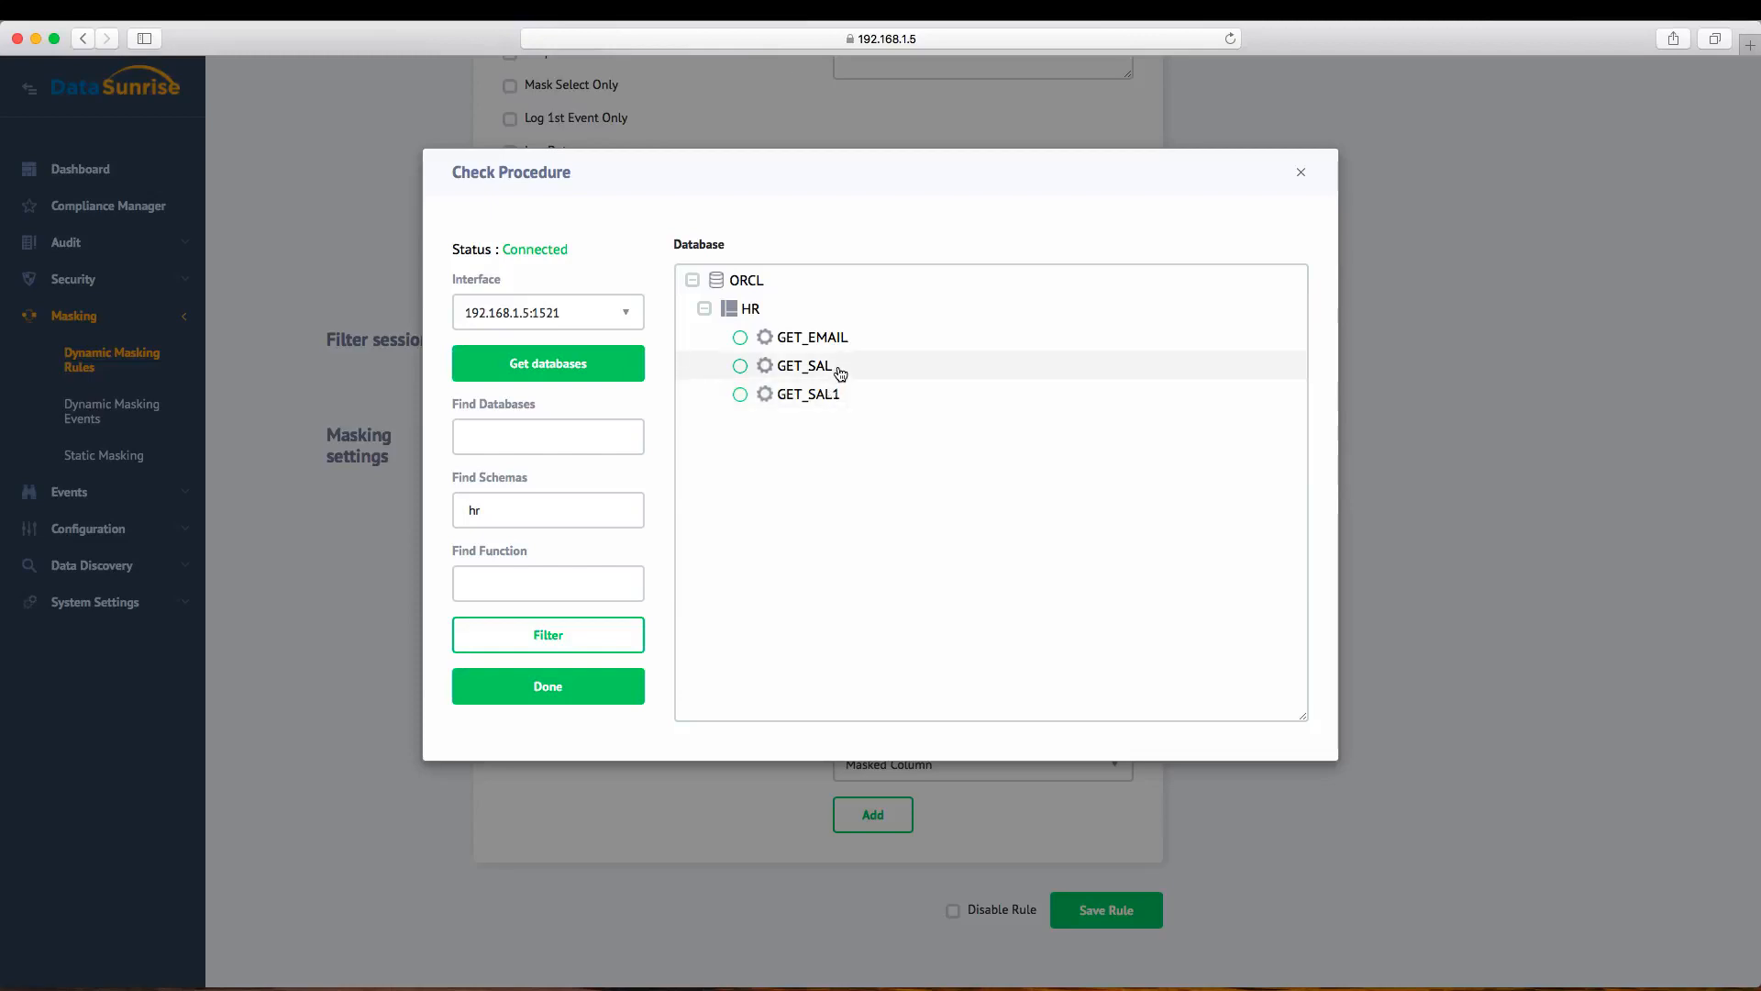
click(740, 367)
click(576, 688)
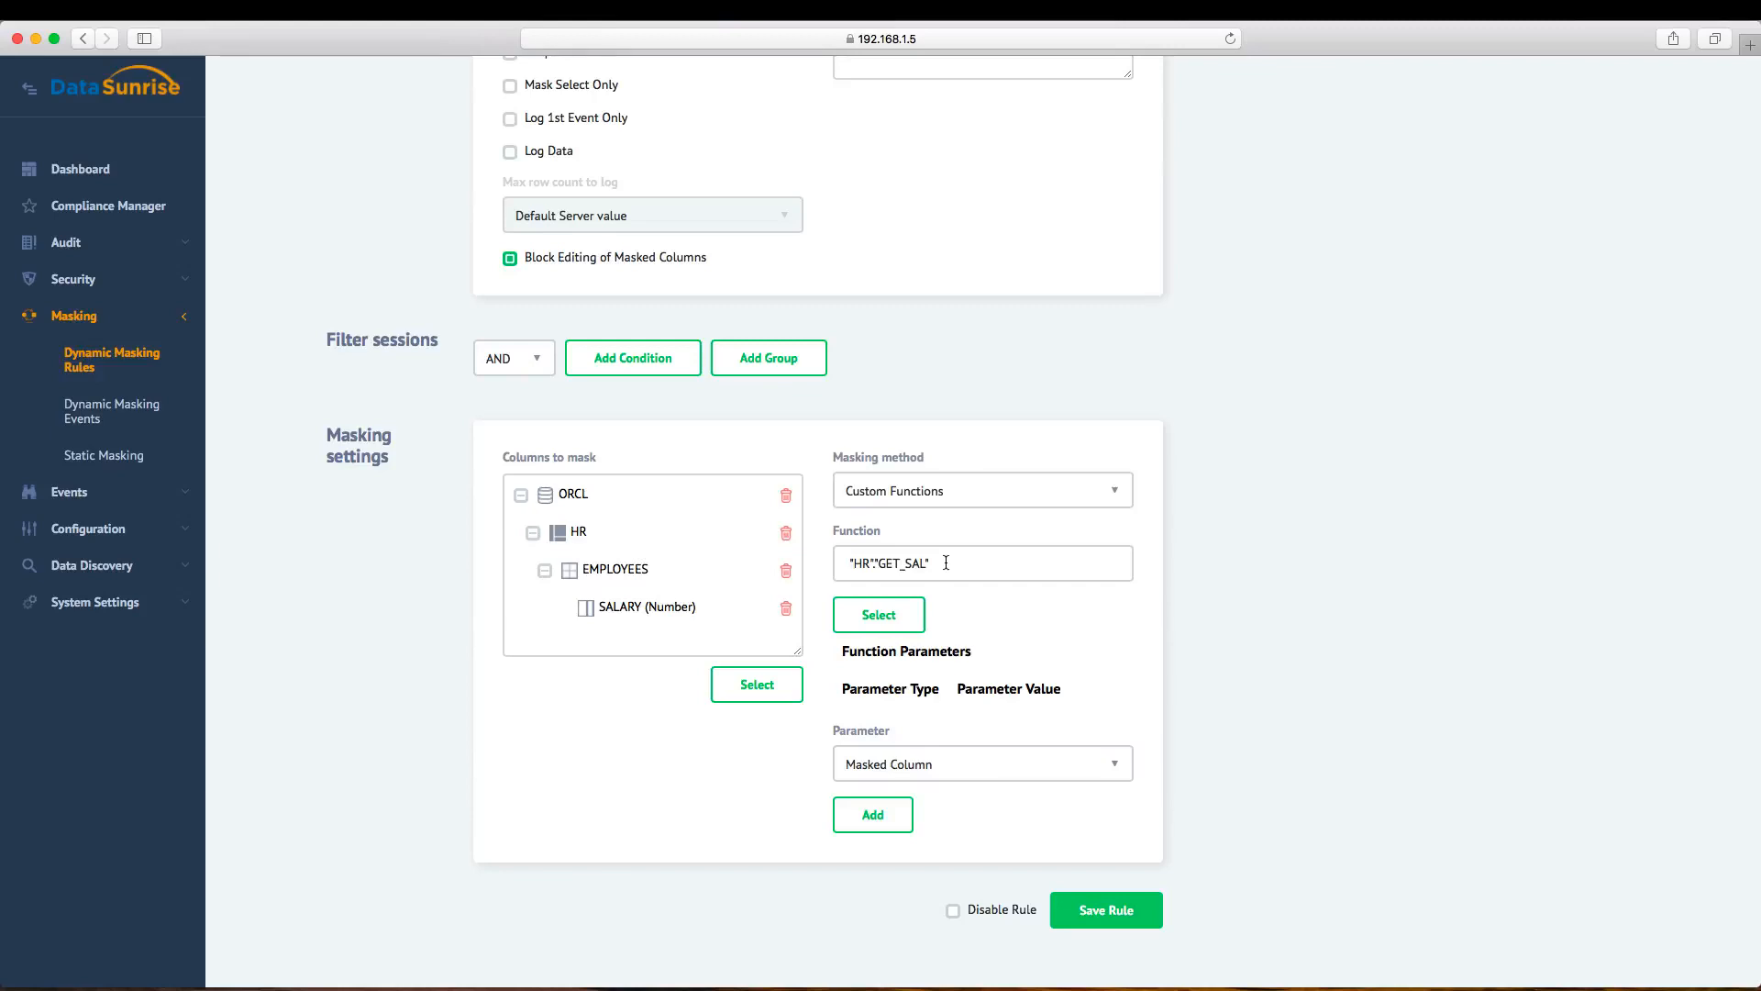
Step: Check the rule's function name and function parameters, and save the rule
drag(939, 563, 890, 566)
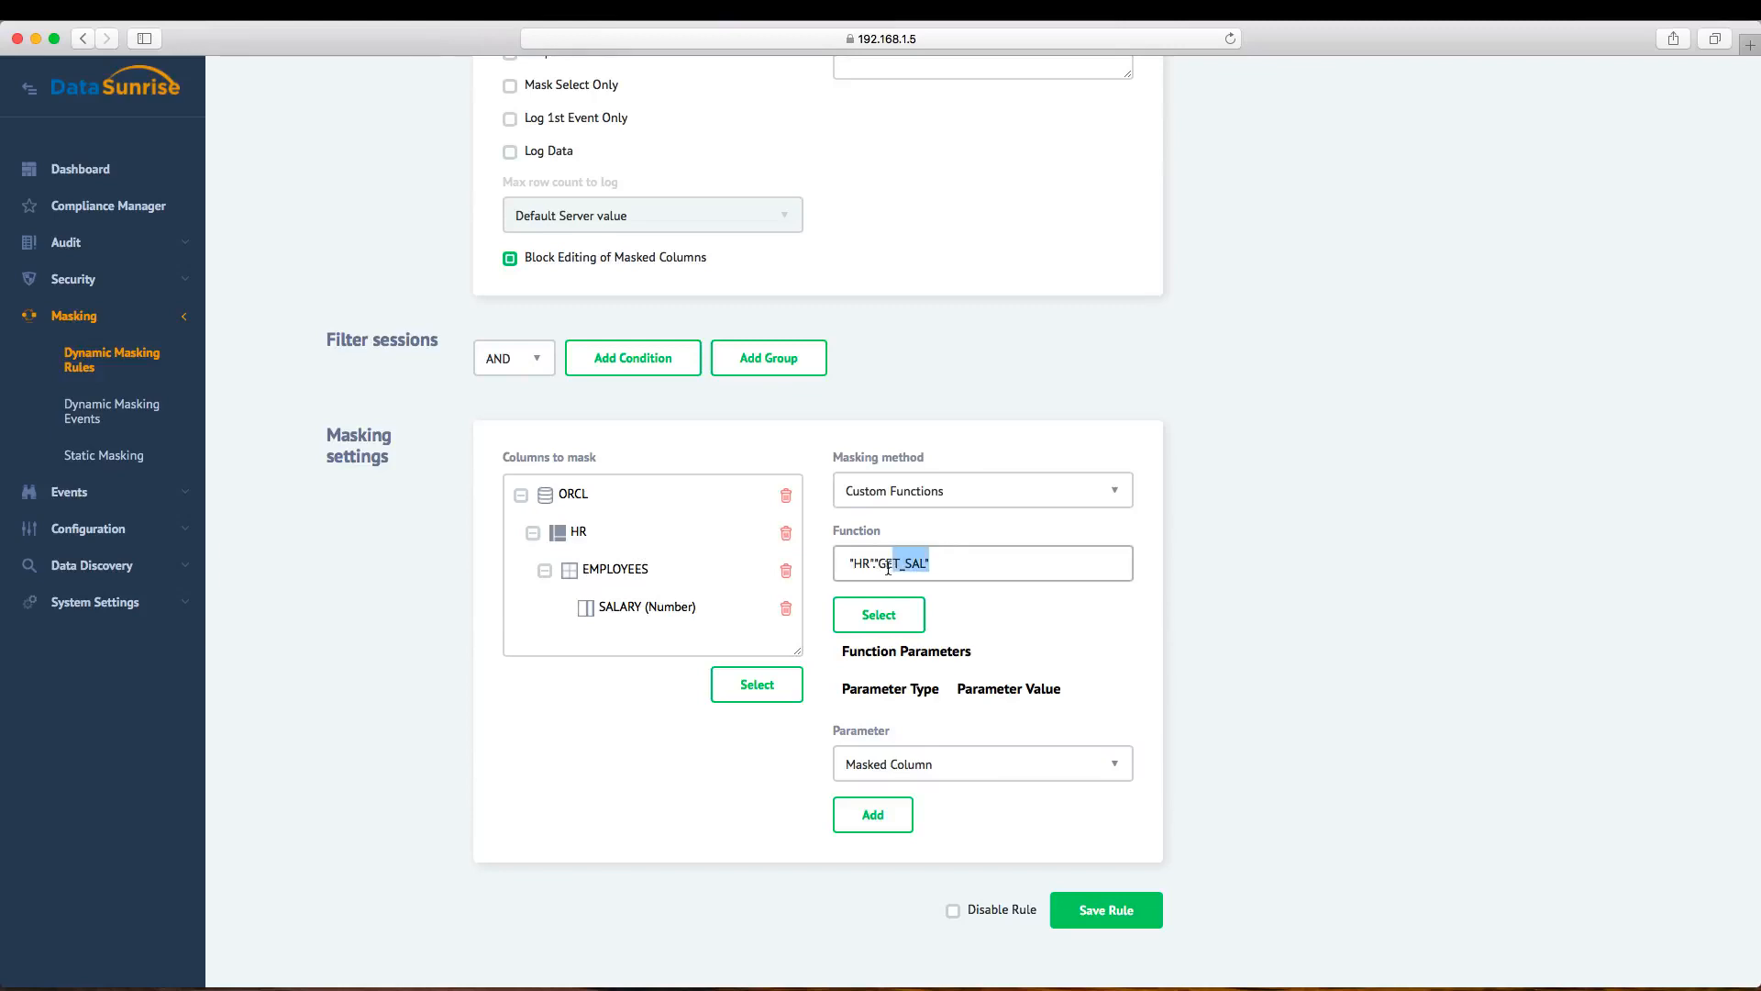
click(934, 567)
click(851, 653)
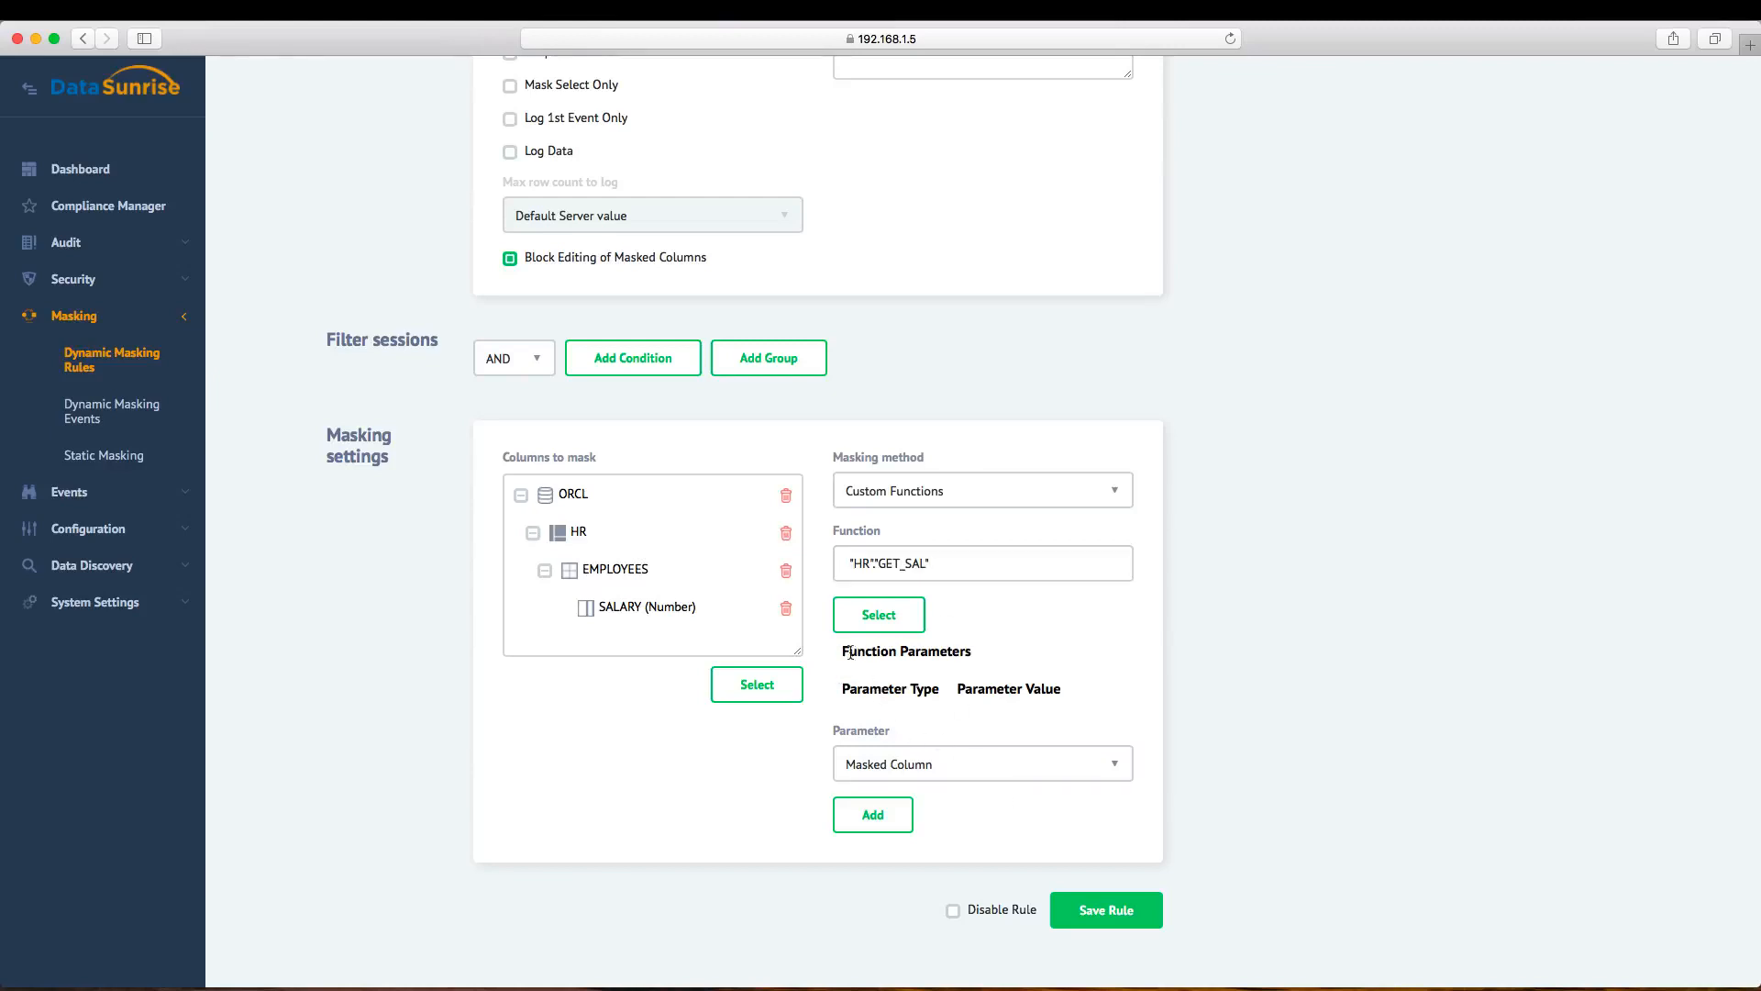
drag(851, 653, 1045, 690)
click(1055, 697)
click(1133, 911)
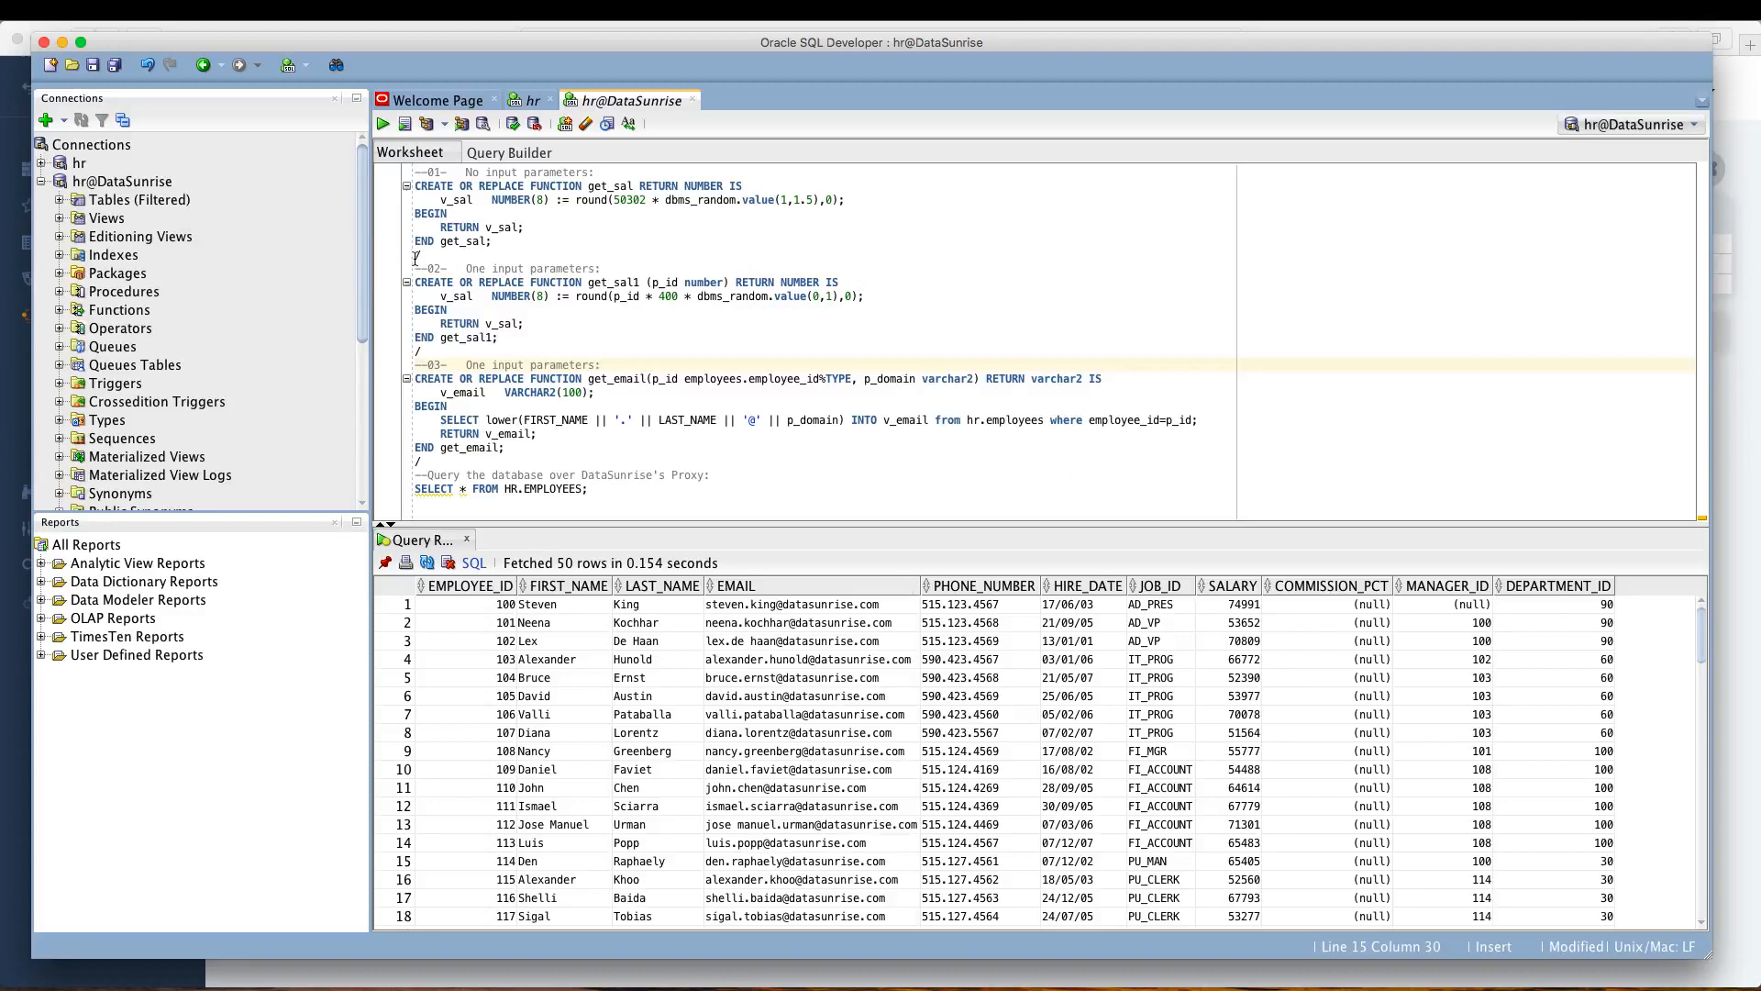
Step: Switch to Oracle SQL Developer and compile the parameterless get_sal function in the hr@DataSunrise worksheet
click(462, 258)
drag(462, 261, 411, 186)
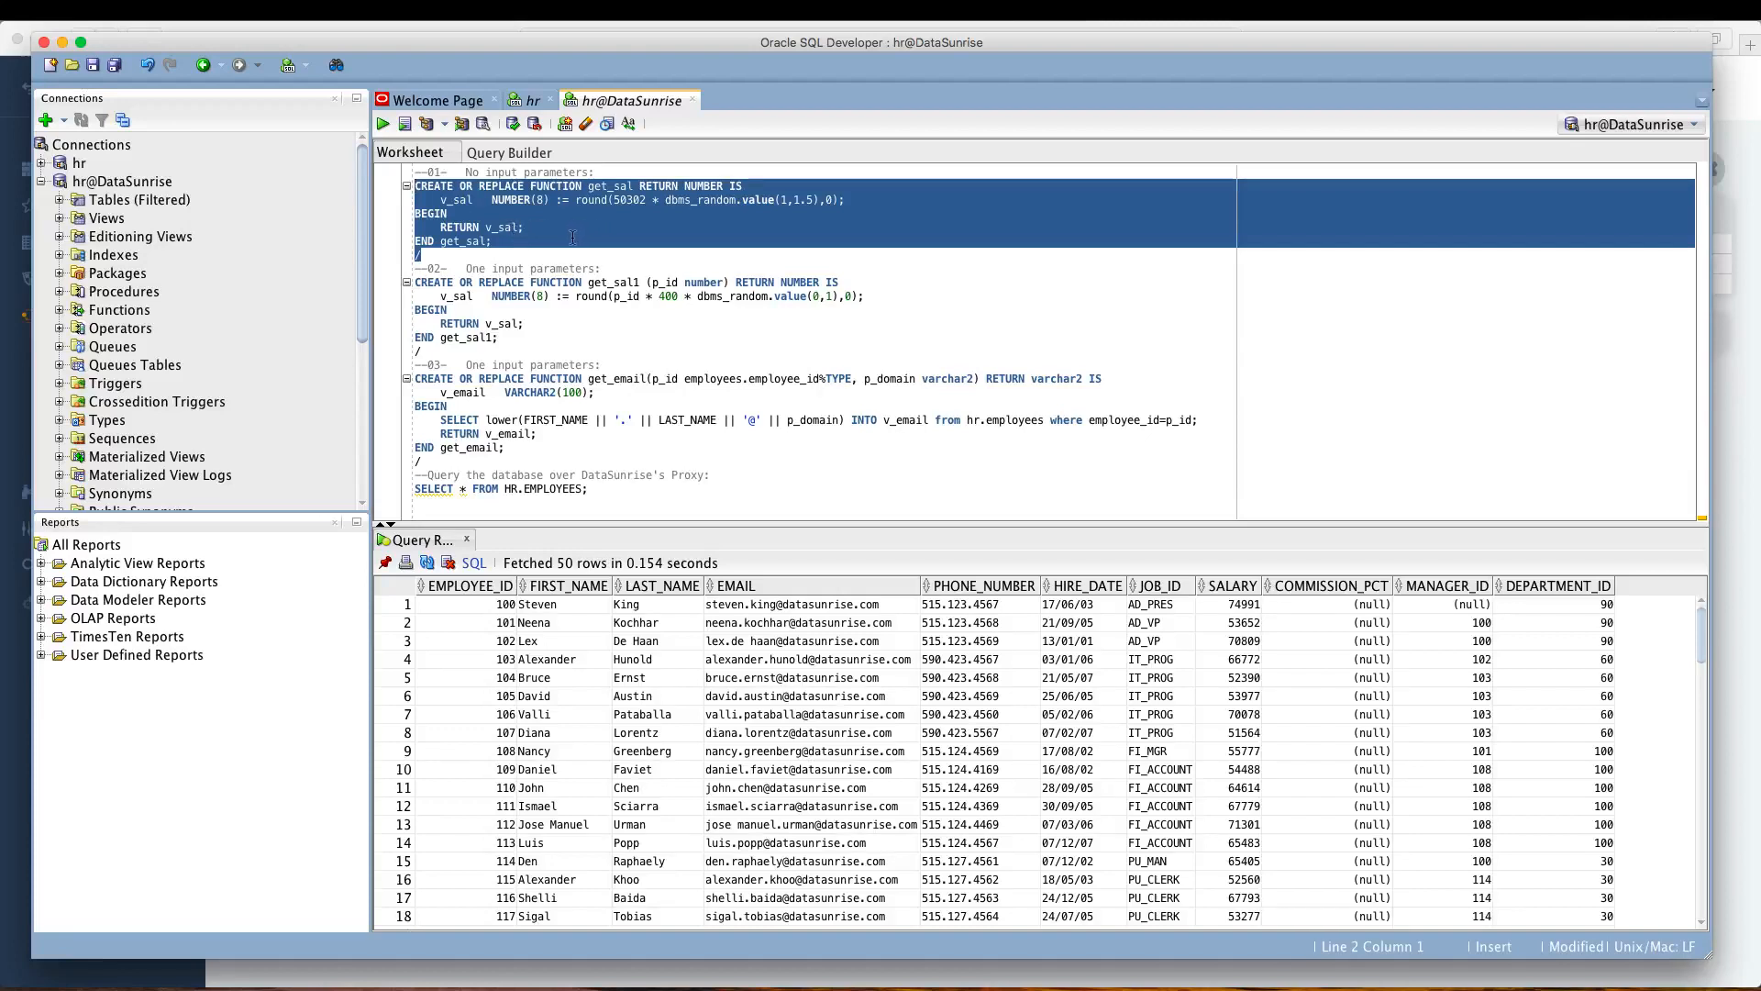
click(383, 124)
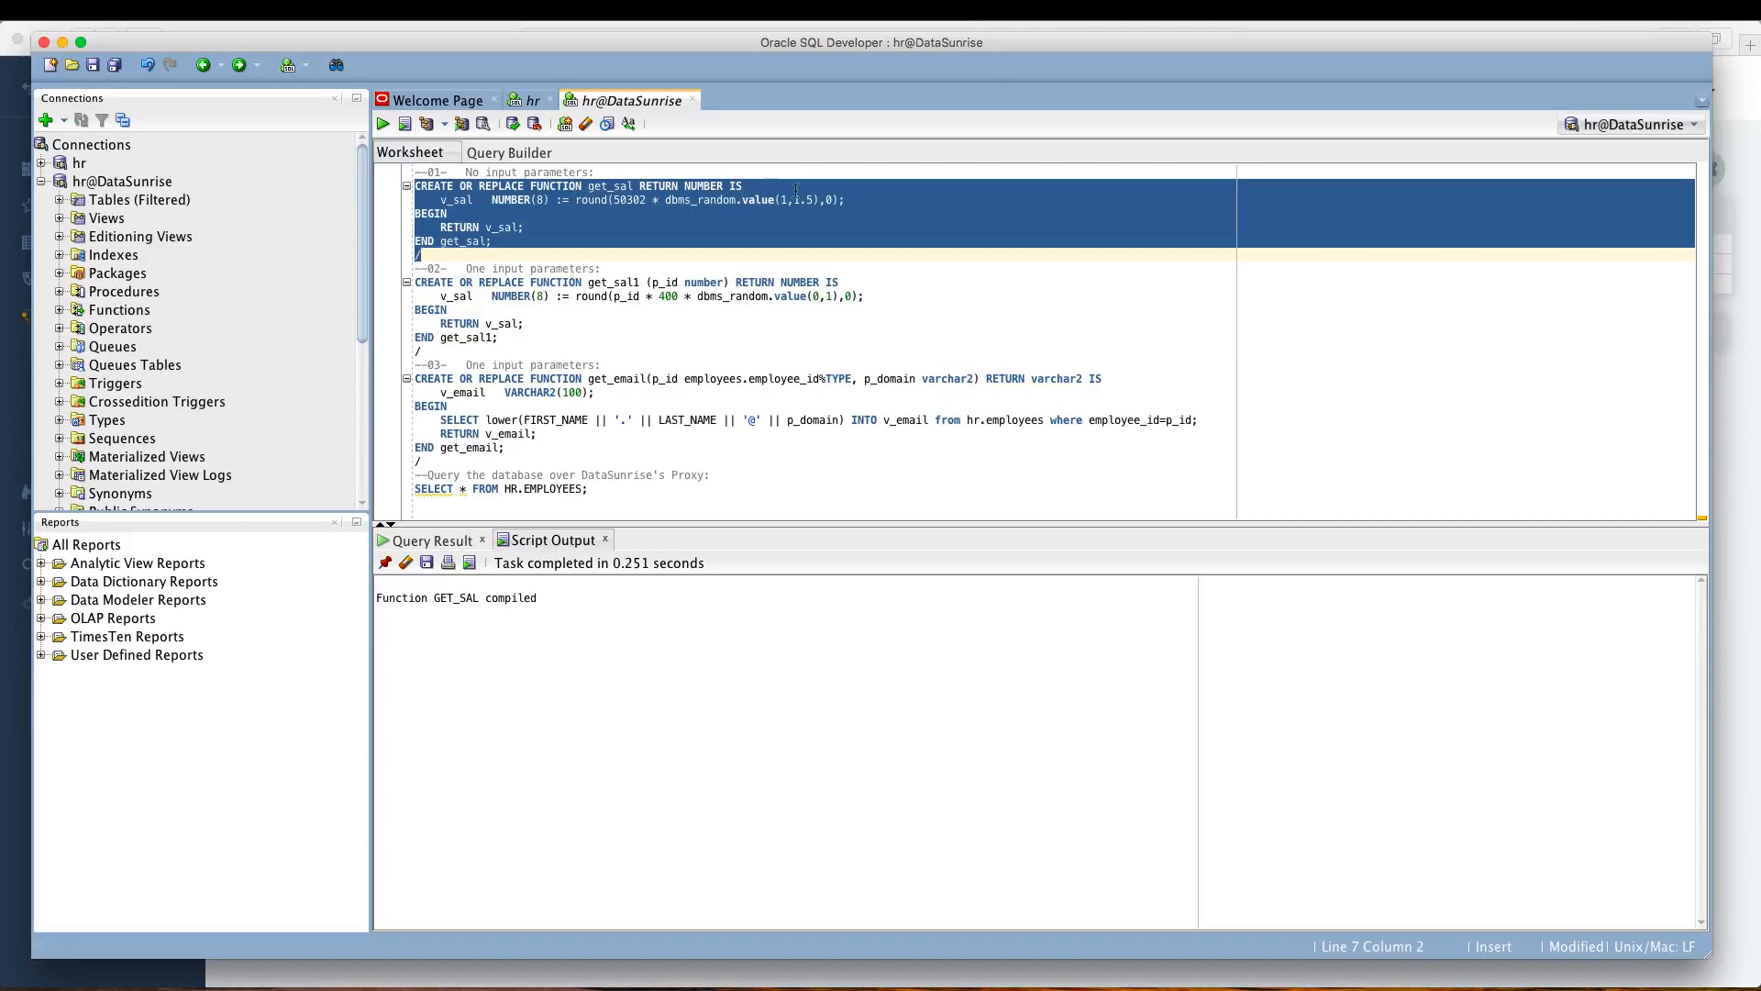
Step: Run SELECT * FROM HR.EMPLOYEES through the DataSunrise proxy connection to check the masked salaries
click(550, 212)
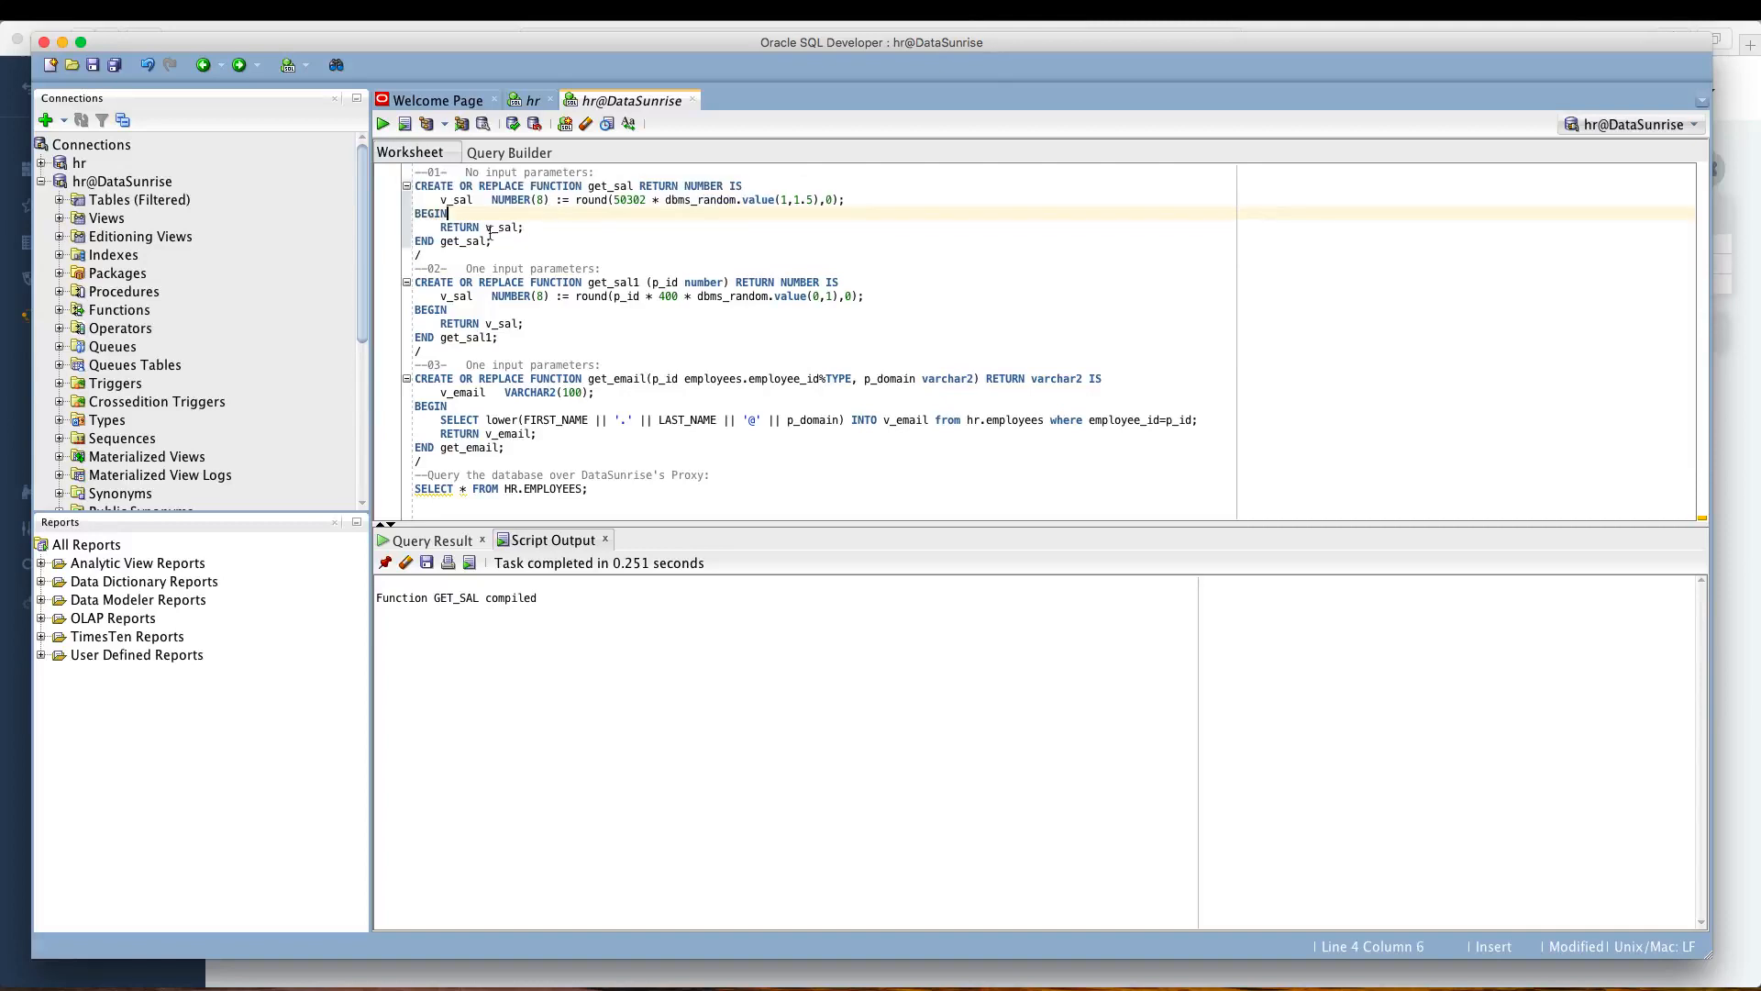
click(554, 471)
click(598, 492)
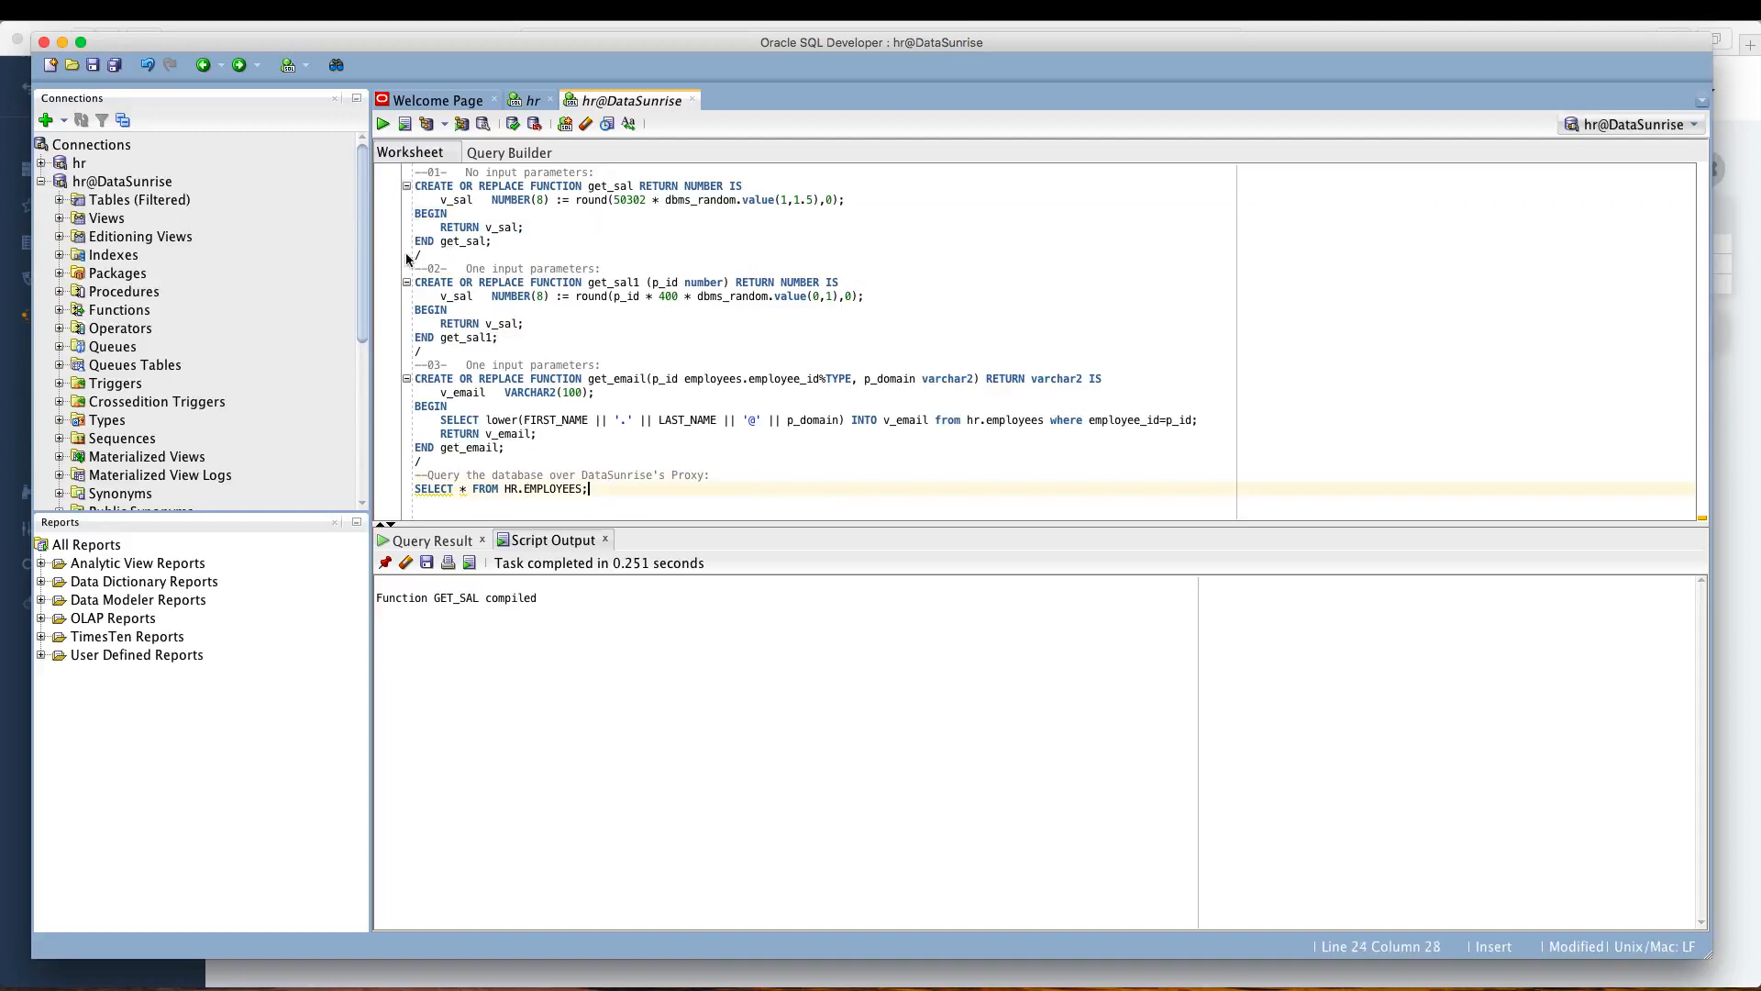
click(384, 124)
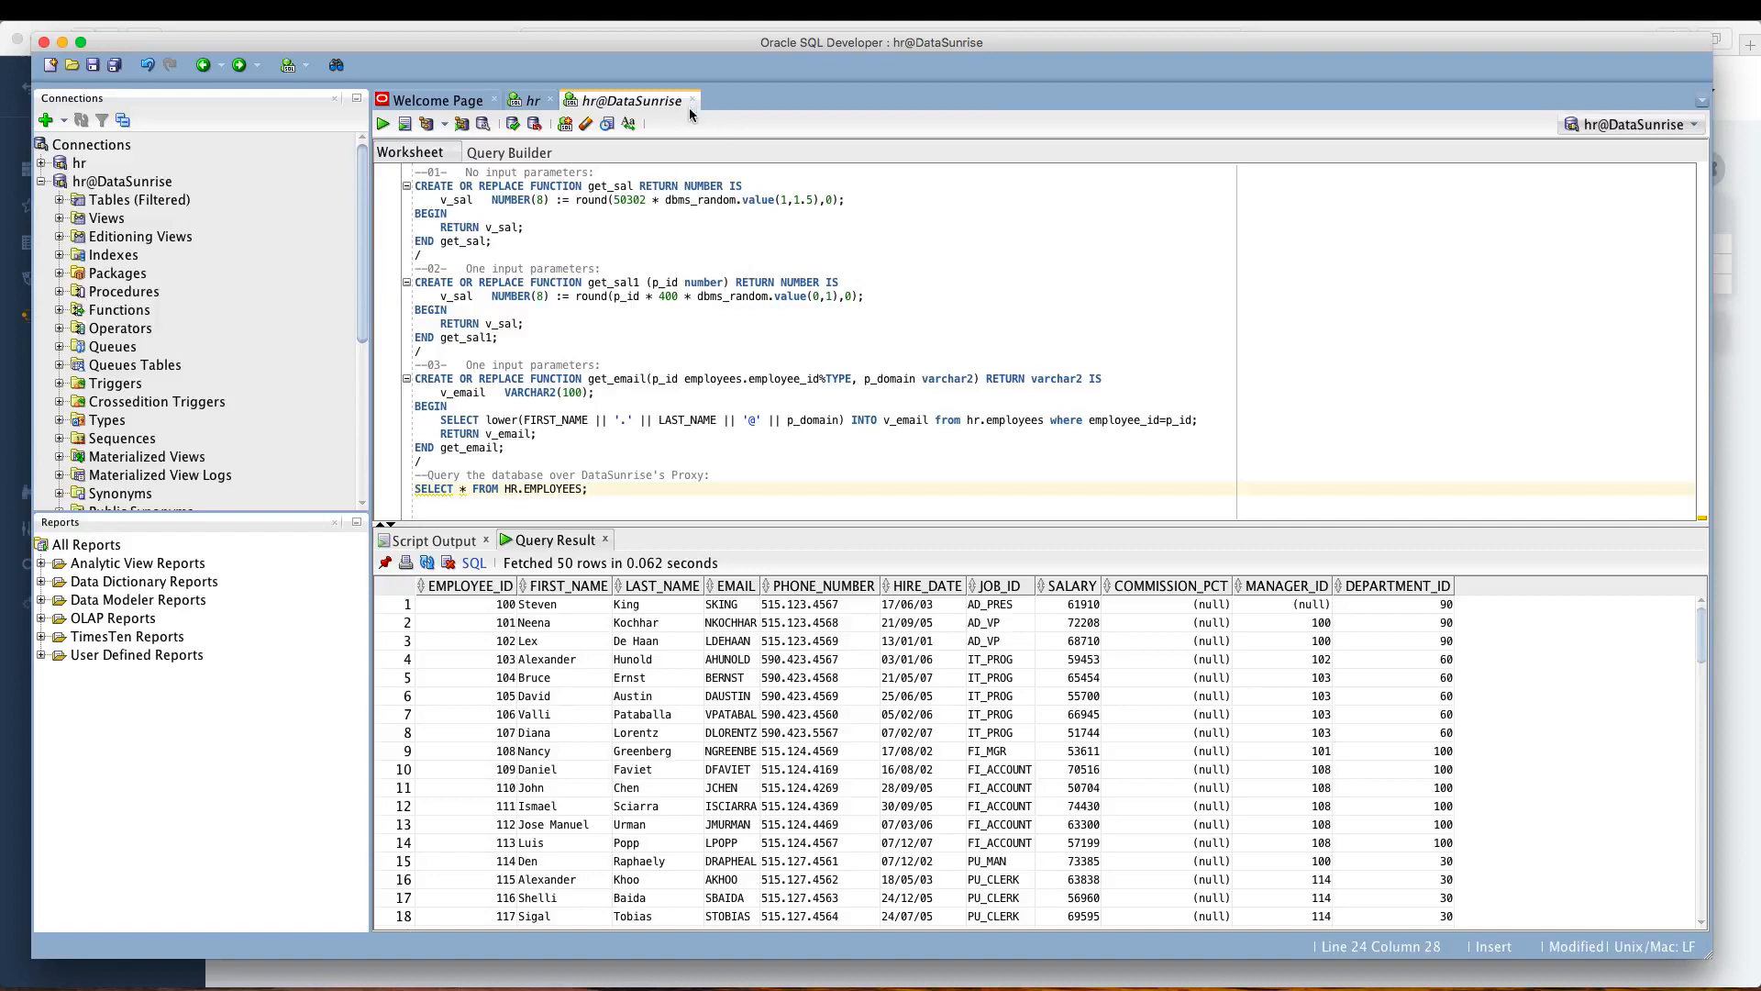
Step: Change the dbms_random.value range in get_sal to (0,1) and recompile the function
double_click(785, 200)
text(0)
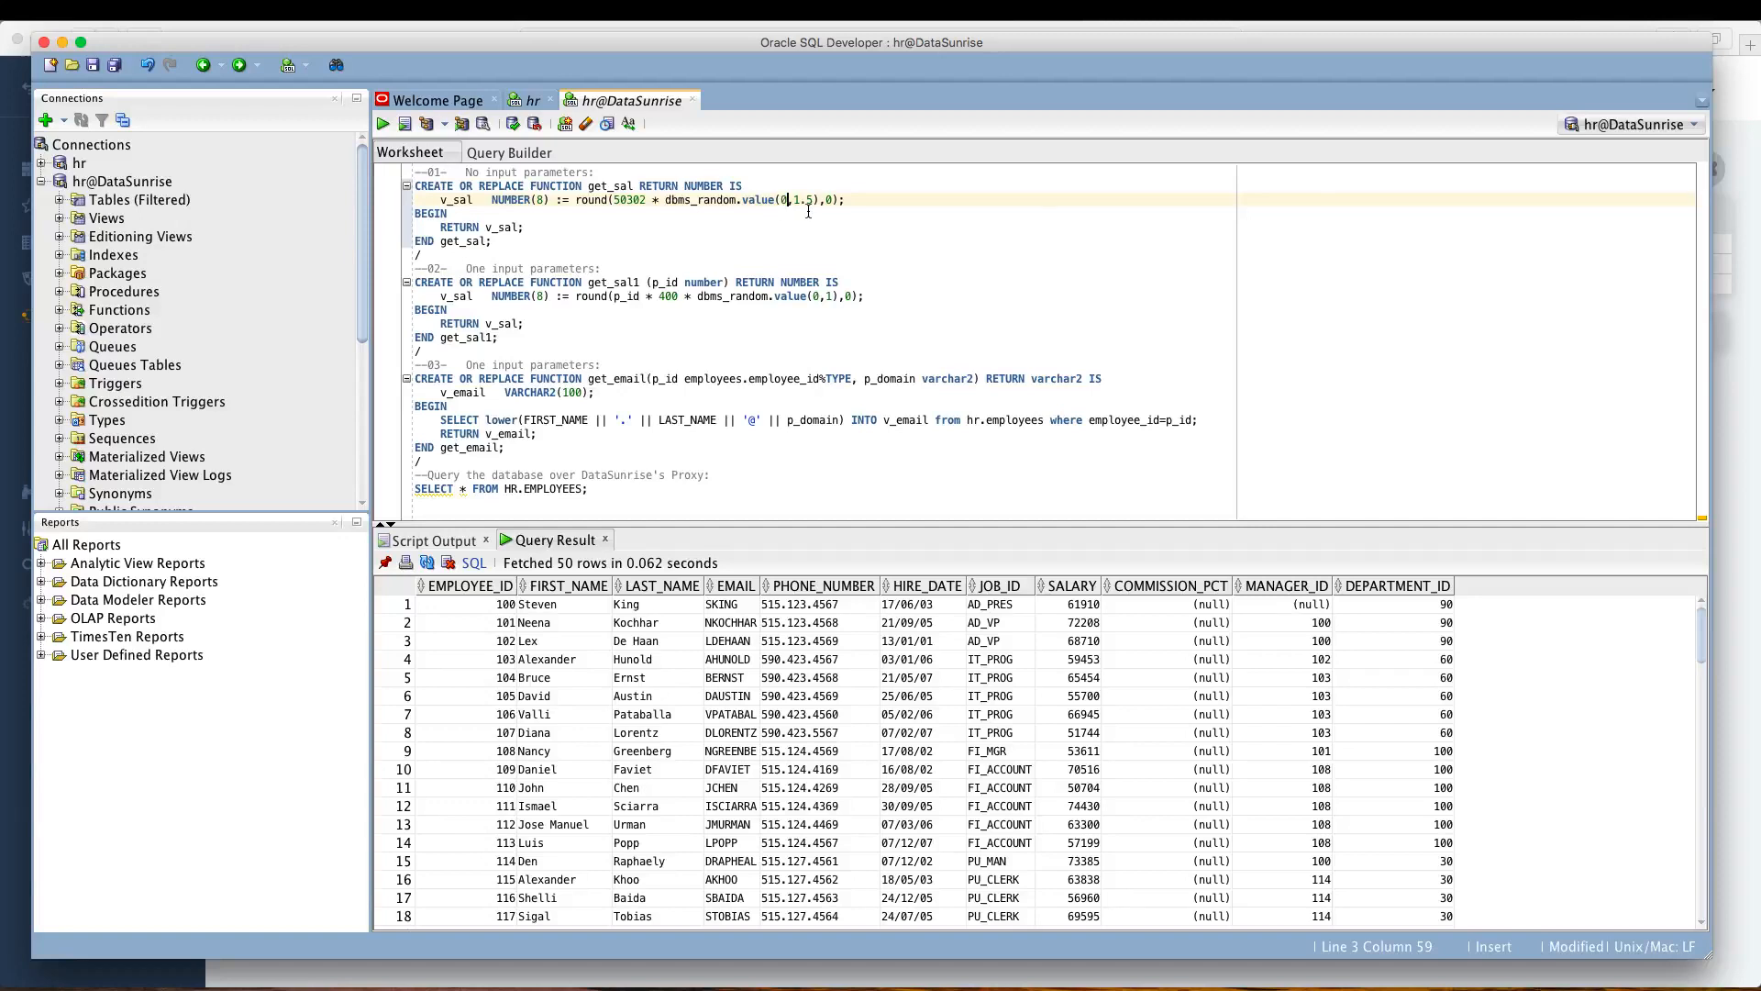
double_click(809, 200)
key(BackSpace)
key(BackSpace)
click(384, 124)
Step: Rerun the HR.EMPLOYEES query through the proxy to check the salaries produced by the edited get_sal function
click(582, 488)
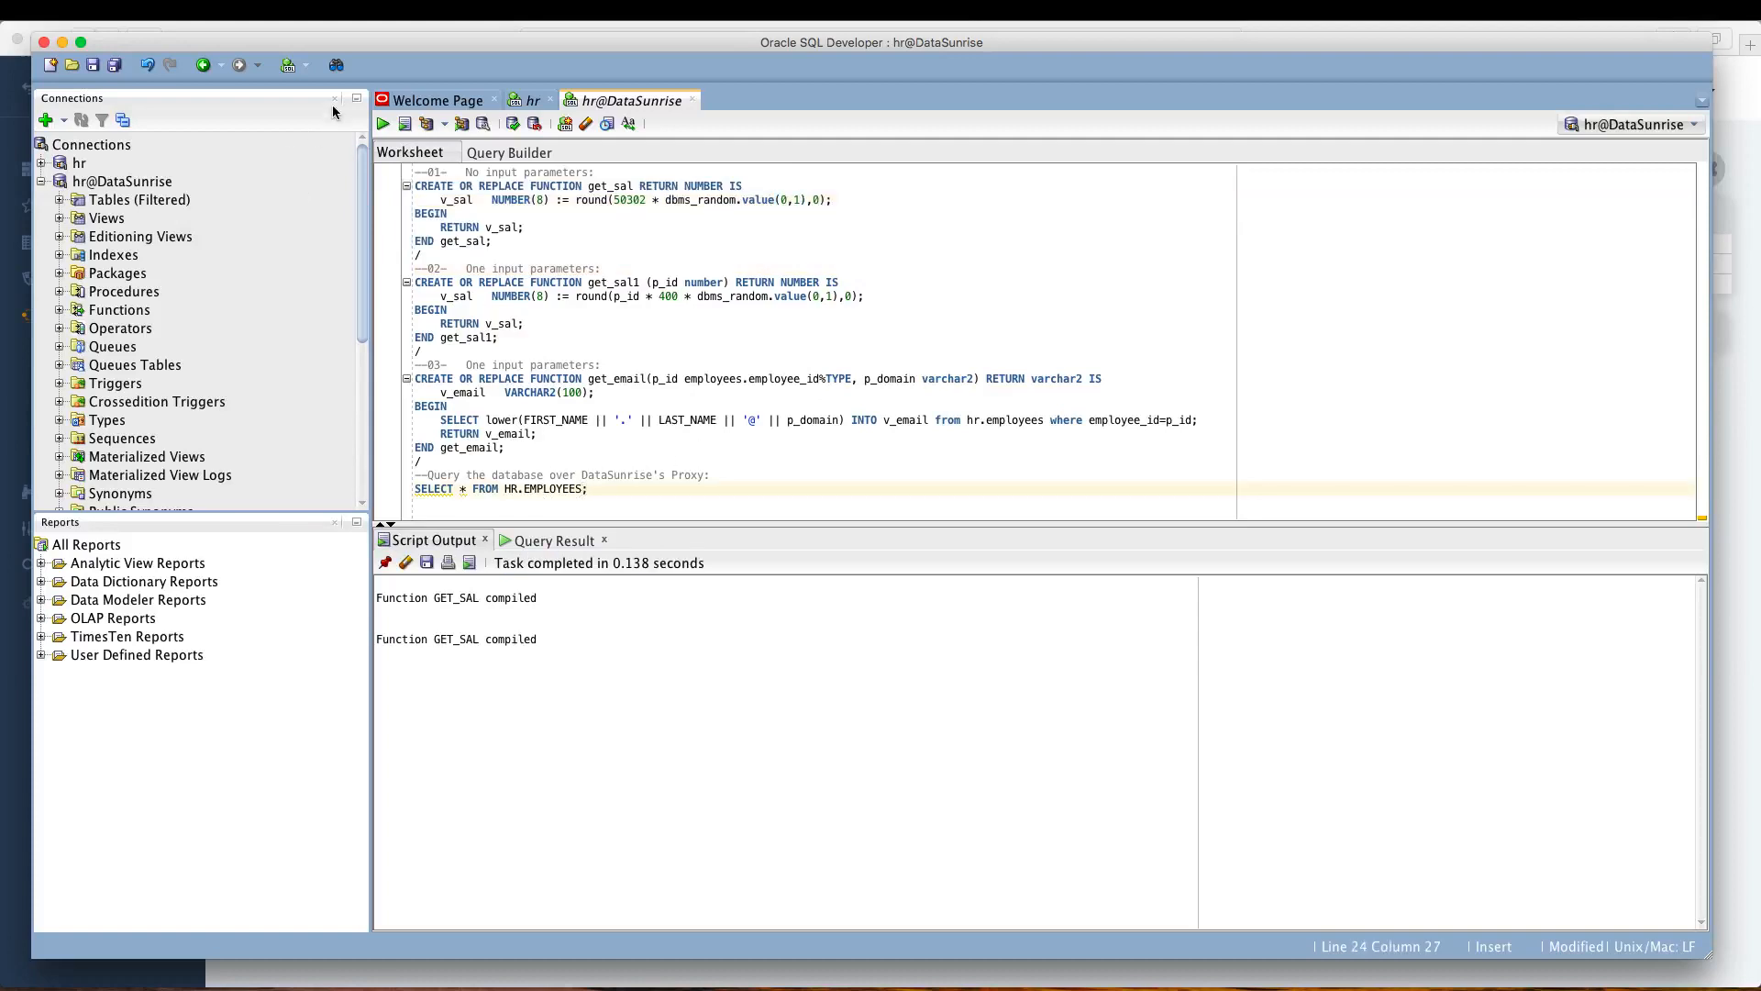
click(384, 124)
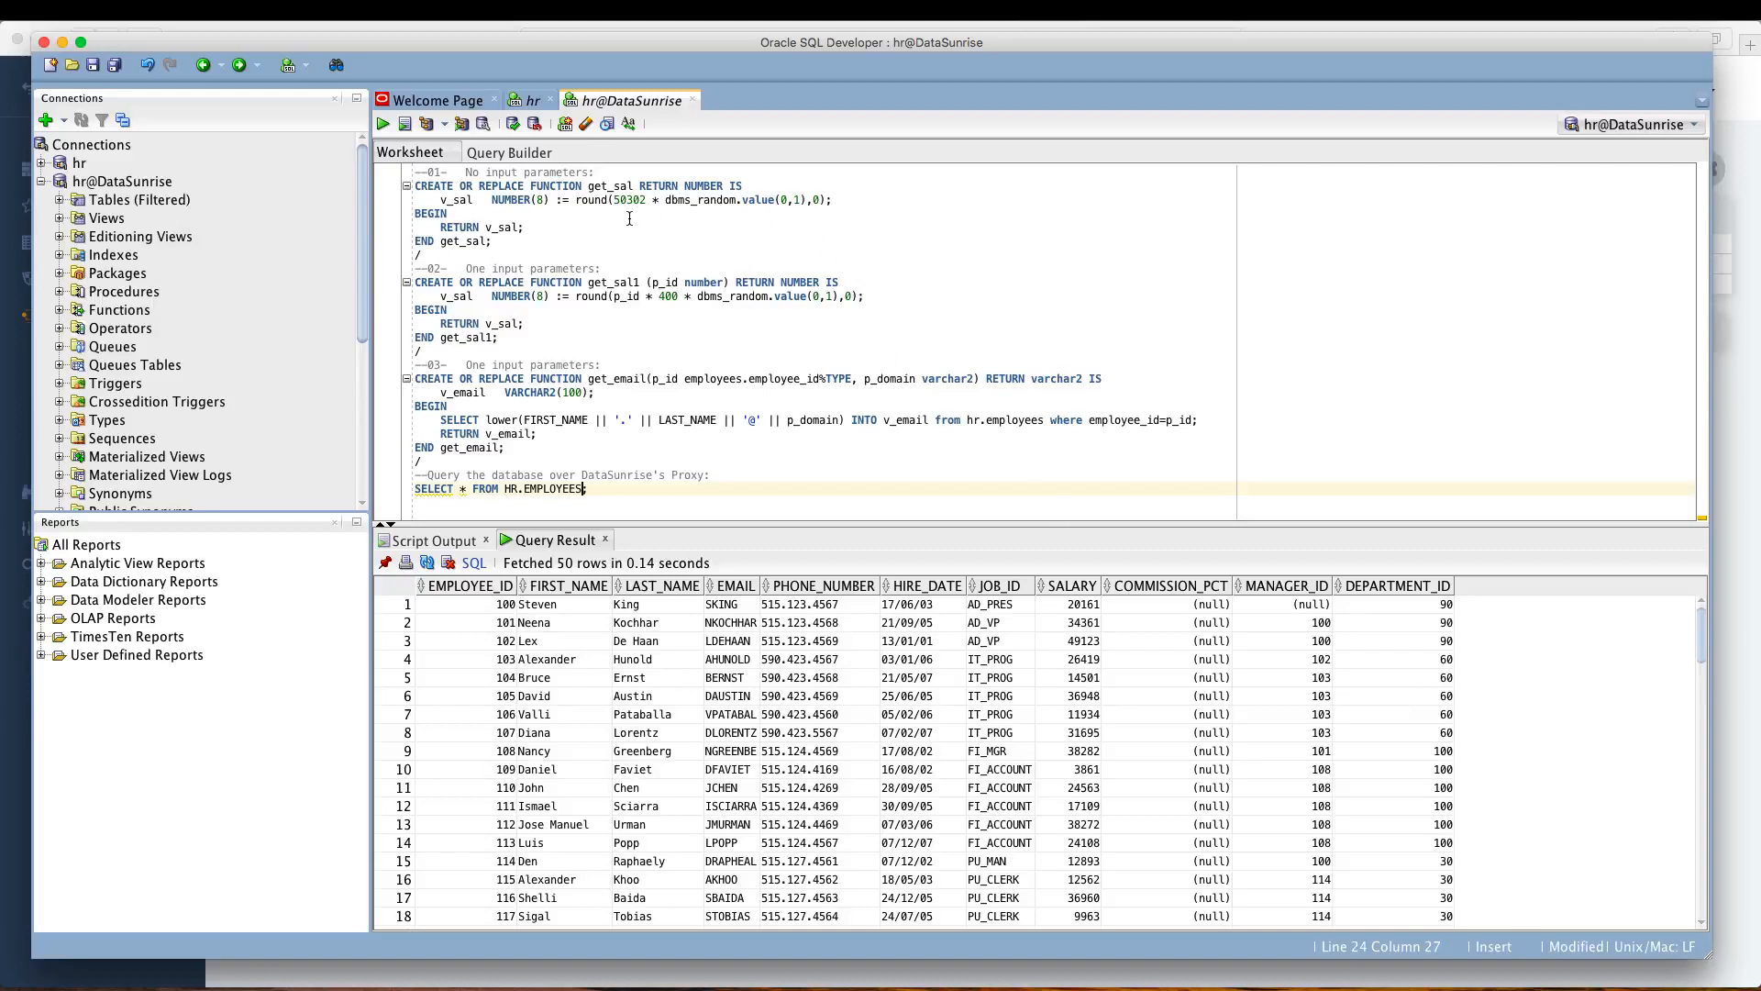
Step: Go back to the get_sal definition and highlight its whole code block for review
key(Up)
key(Up)
key(Up)
key(Up)
key(Up)
key(Up)
key(Up)
key(Up)
key(Up)
key(Up)
key(Up)
key(Up)
key(Up)
key(Up)
key(Up)
key(Up)
key(Up)
key(Up)
key(Up)
key(Up)
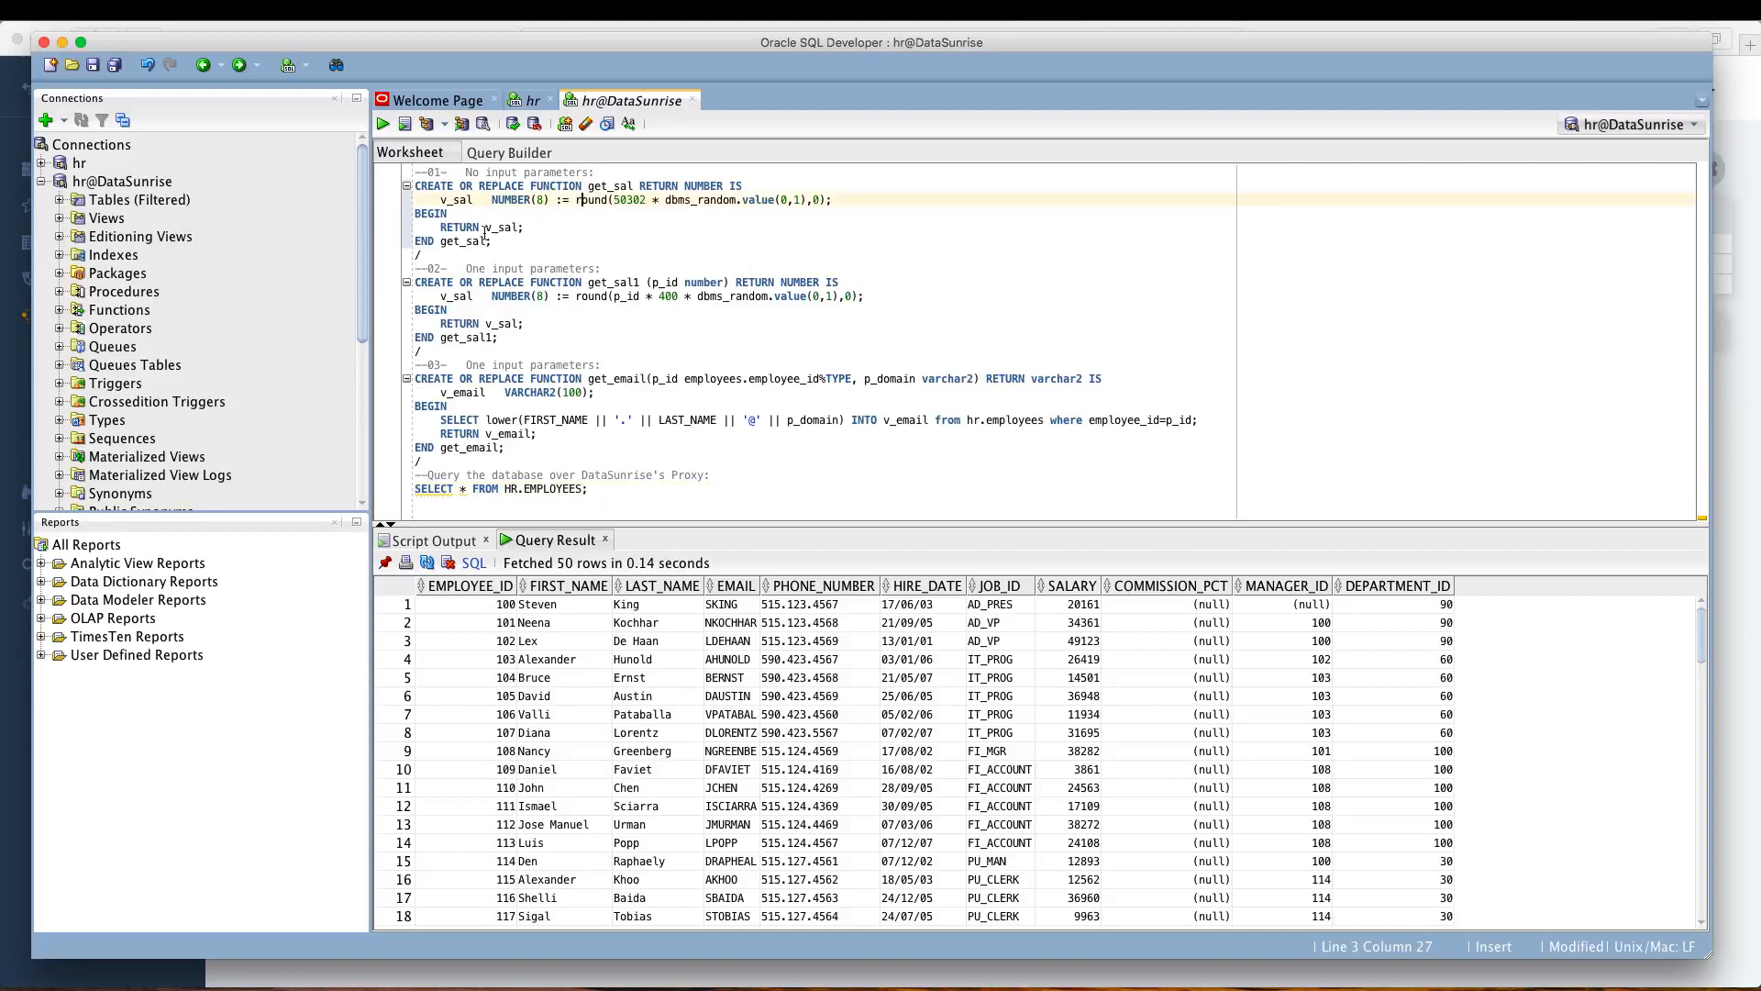
drag(446, 250, 413, 185)
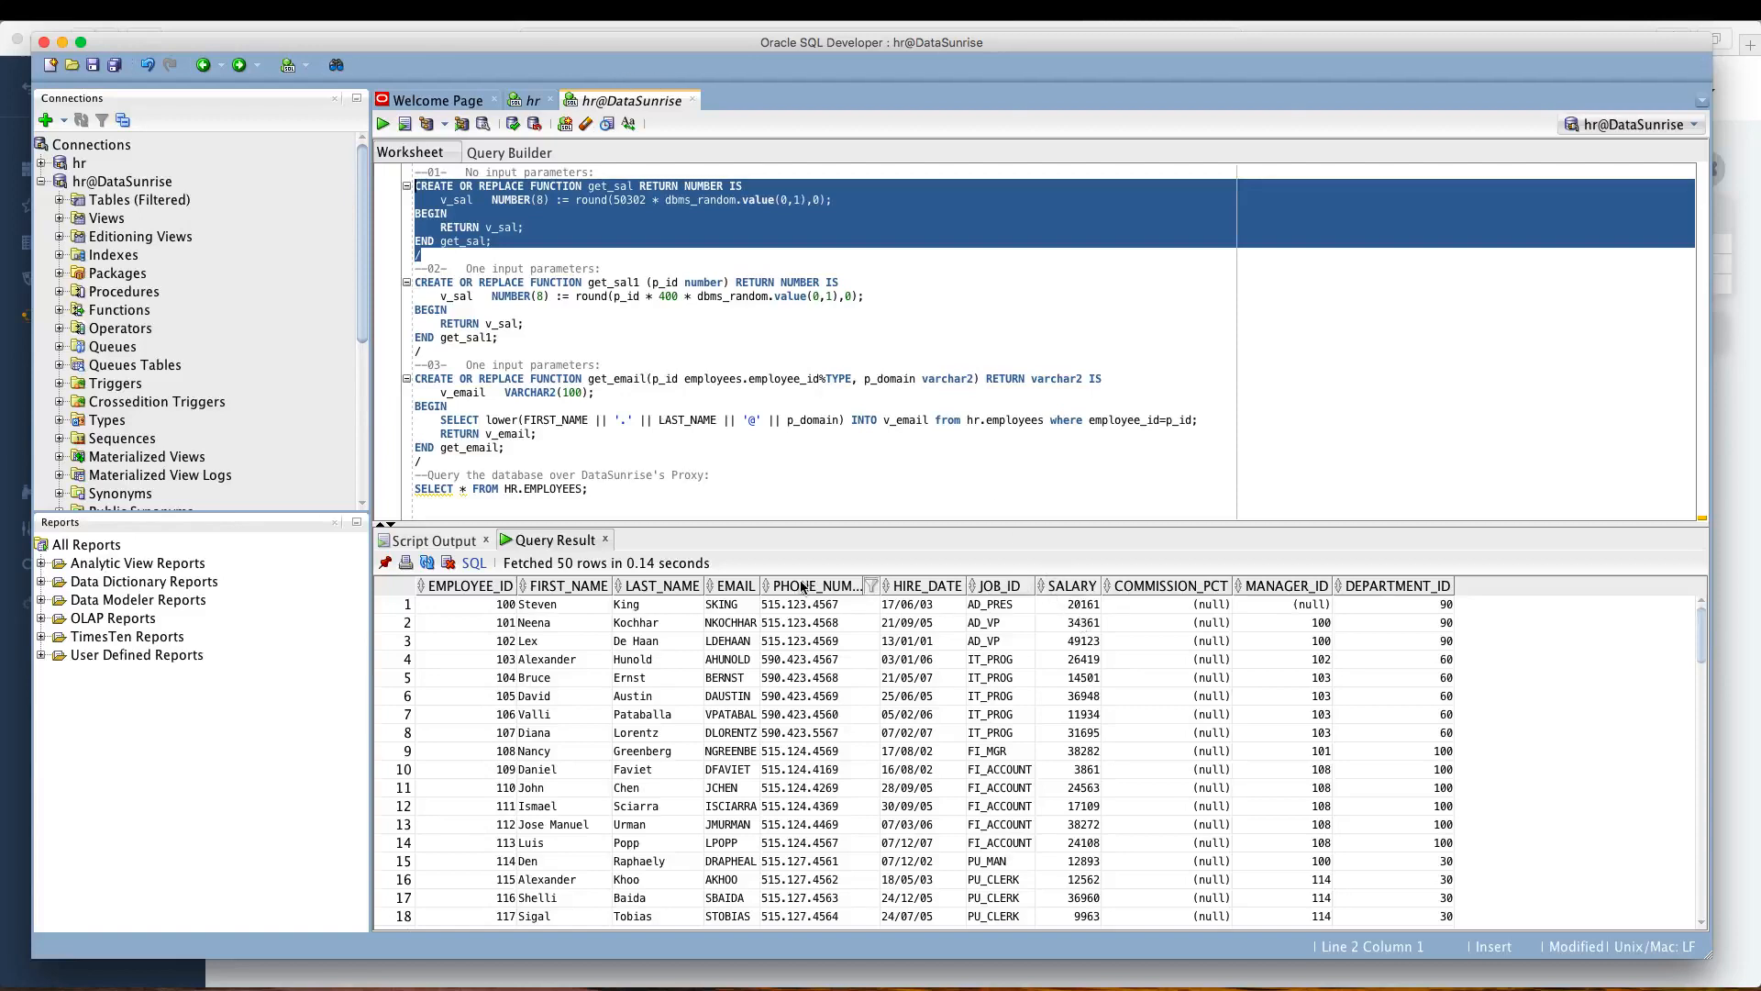
Step: Run the HR.EMPLOYEES query through the proxy several times in a row to compare the randomly masked salaries
click(609, 489)
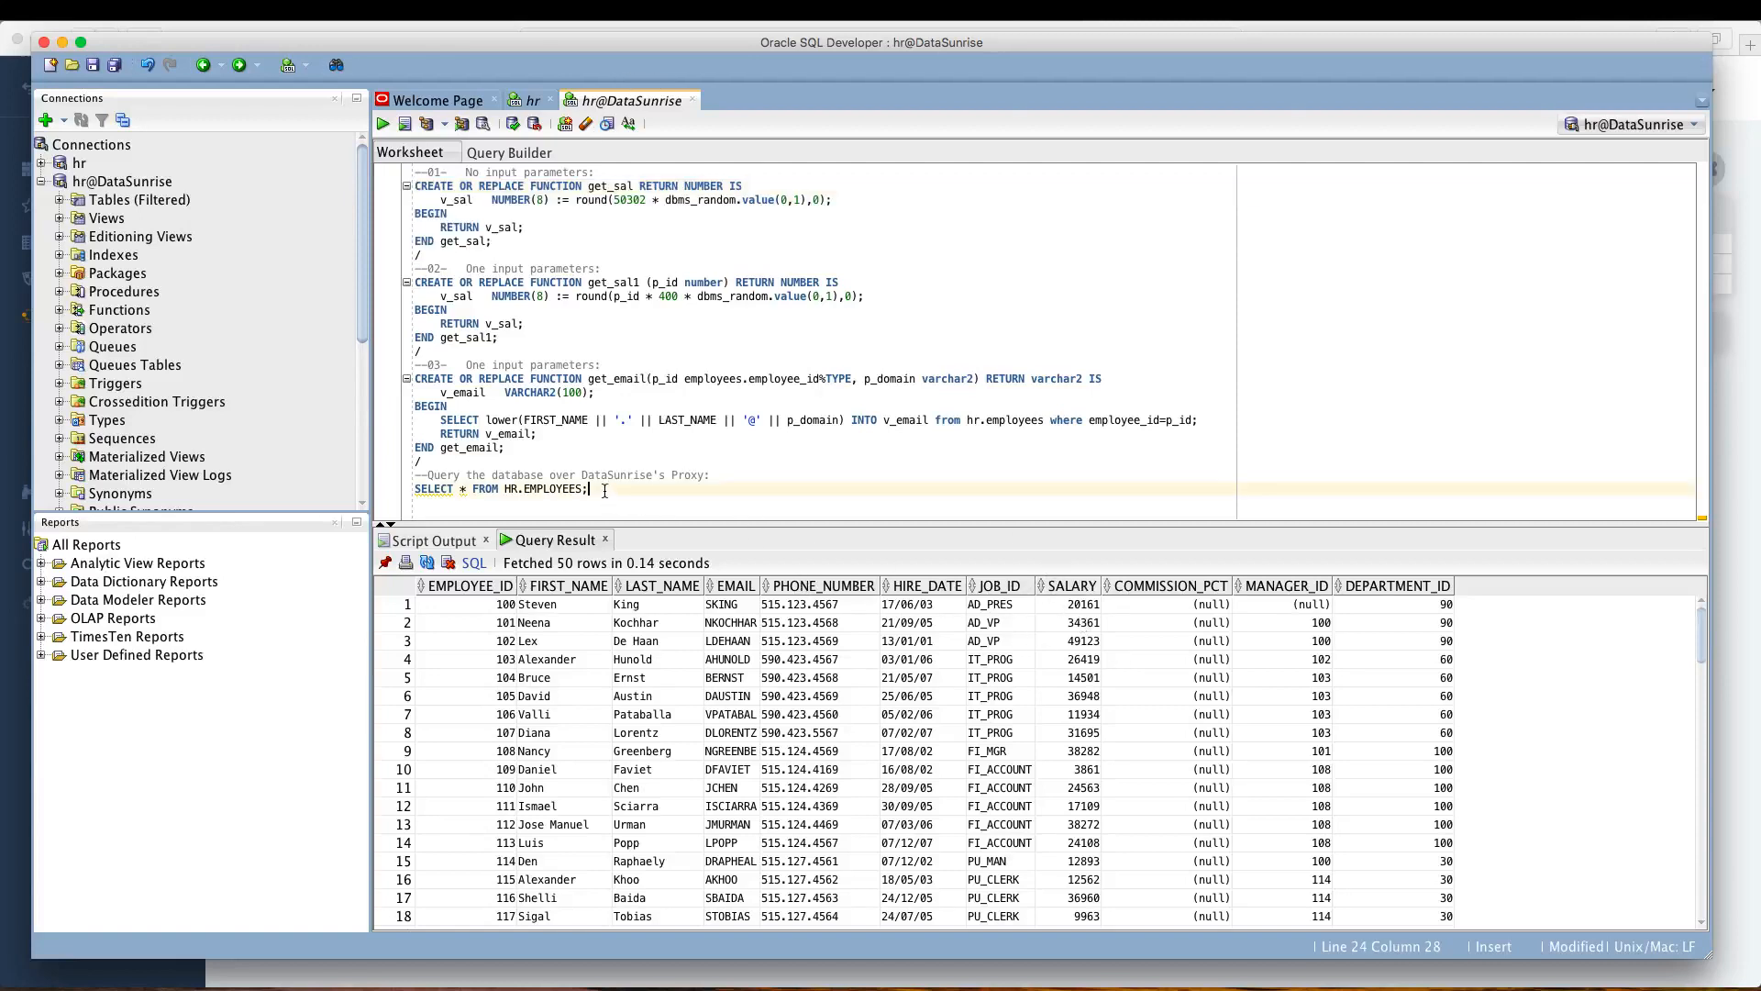
click(384, 124)
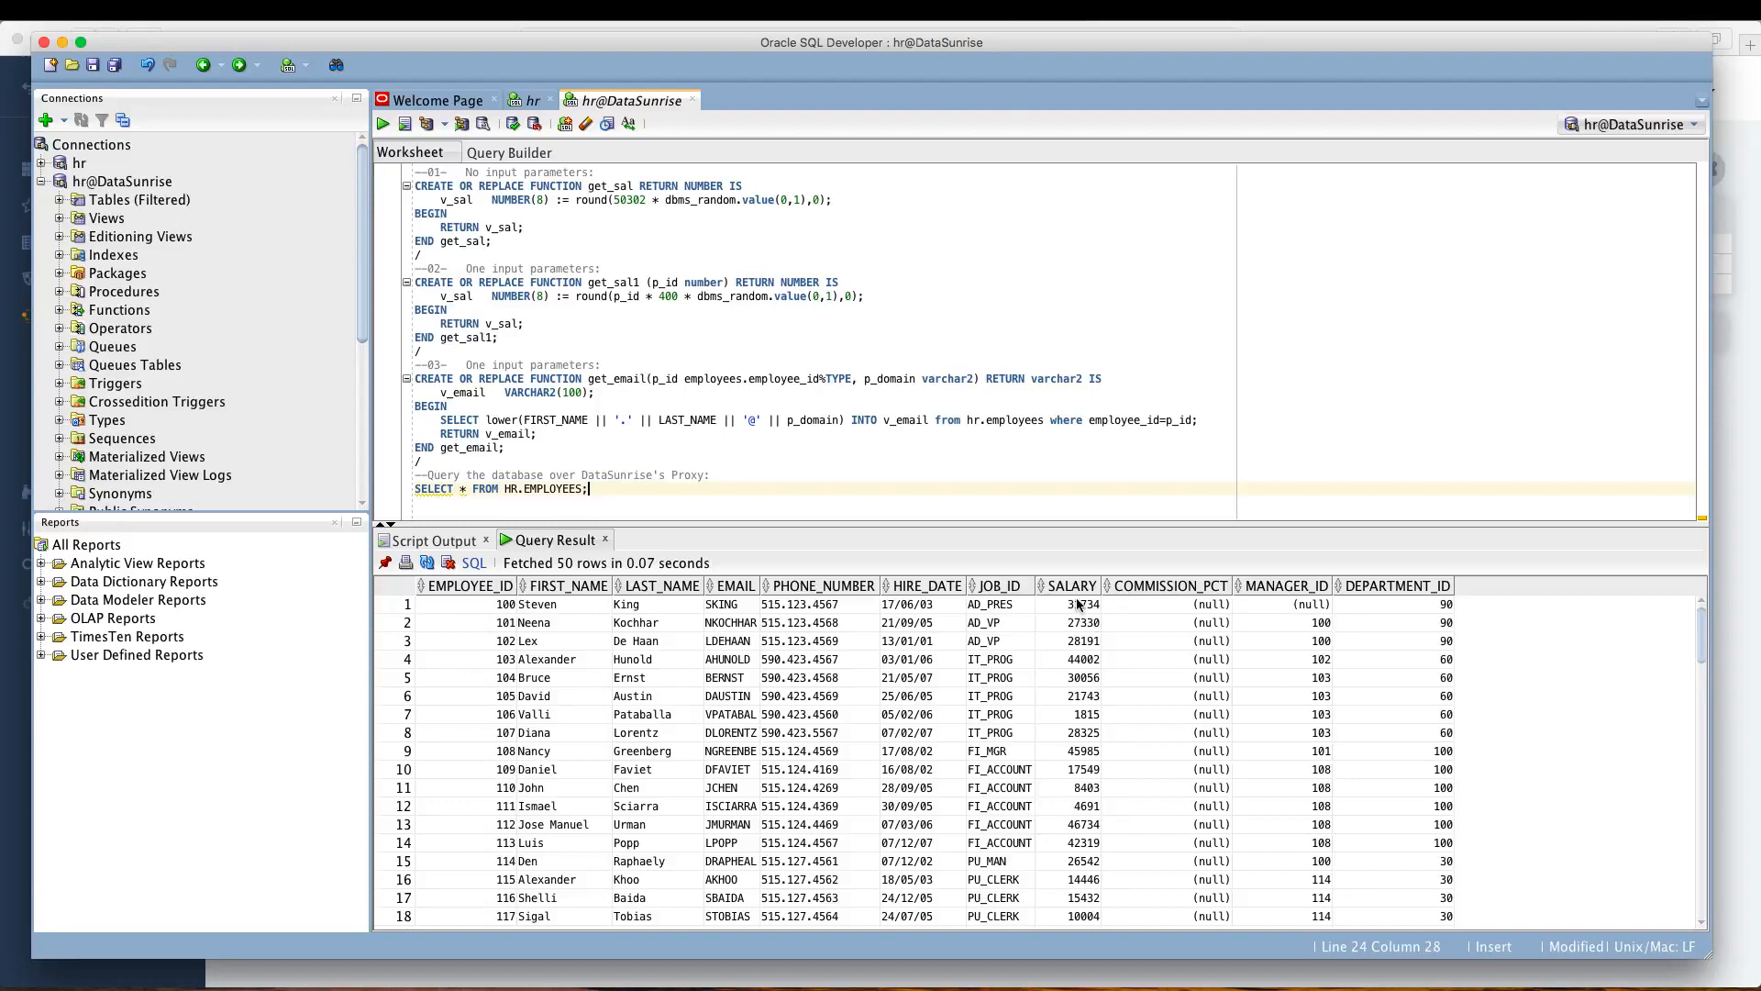
click(381, 125)
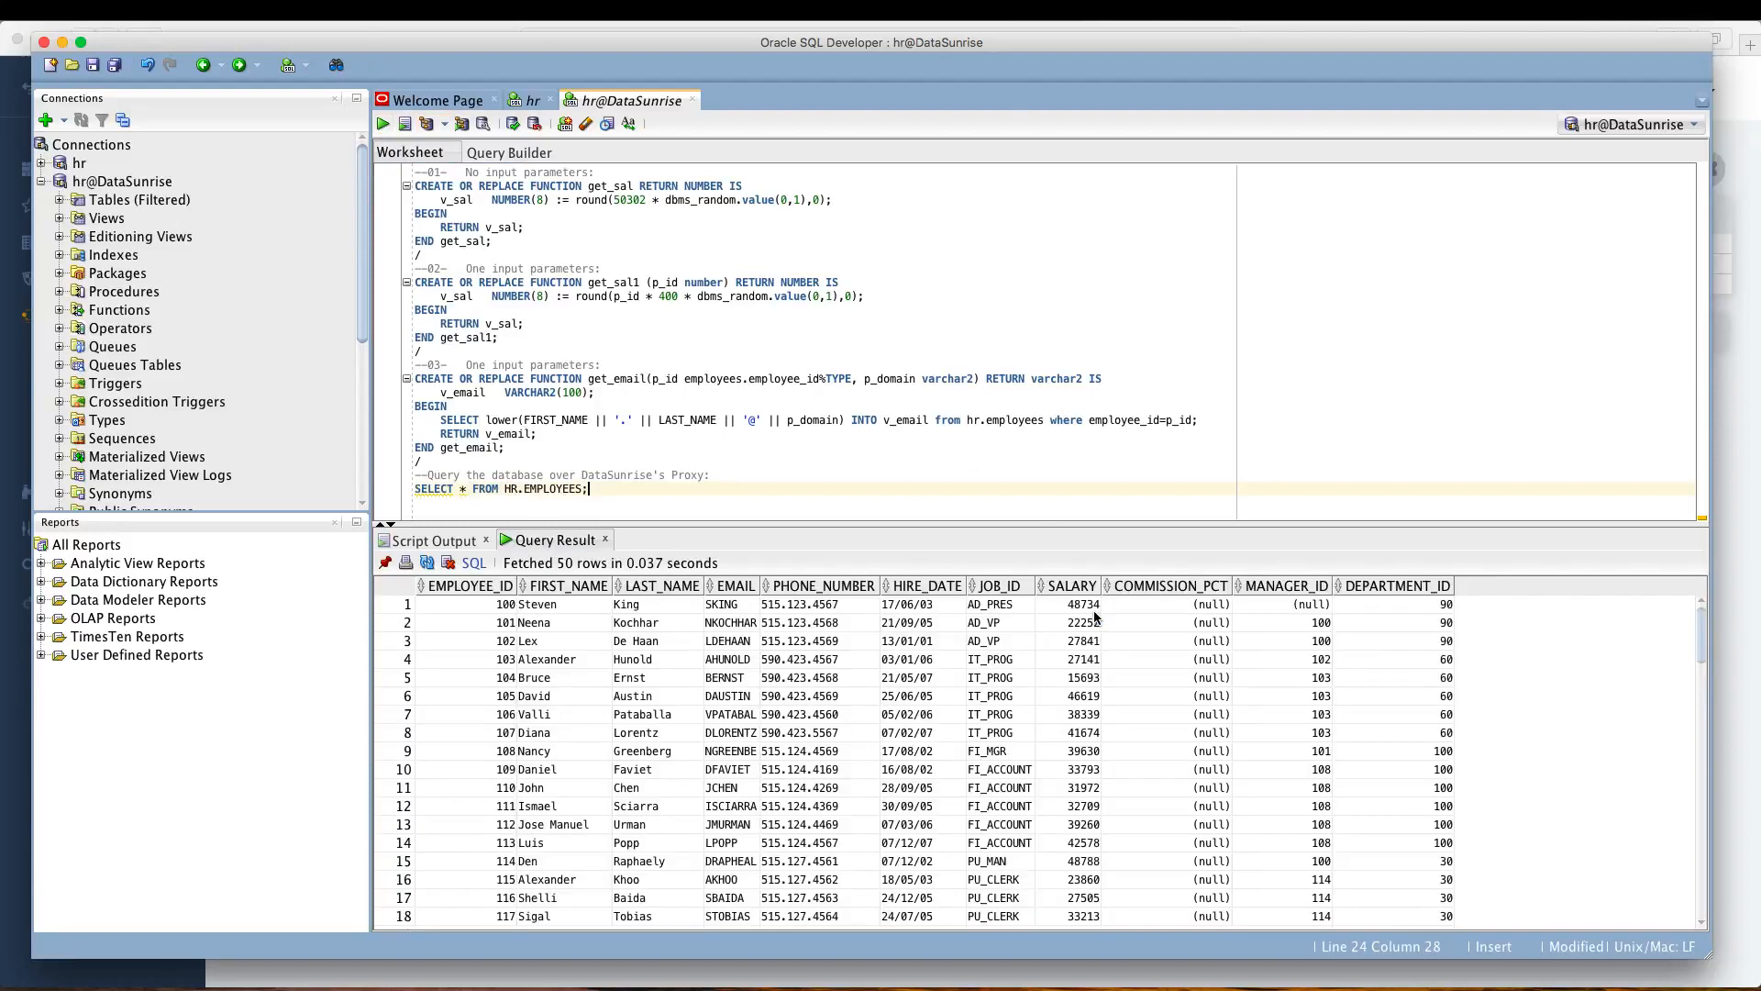
click(377, 126)
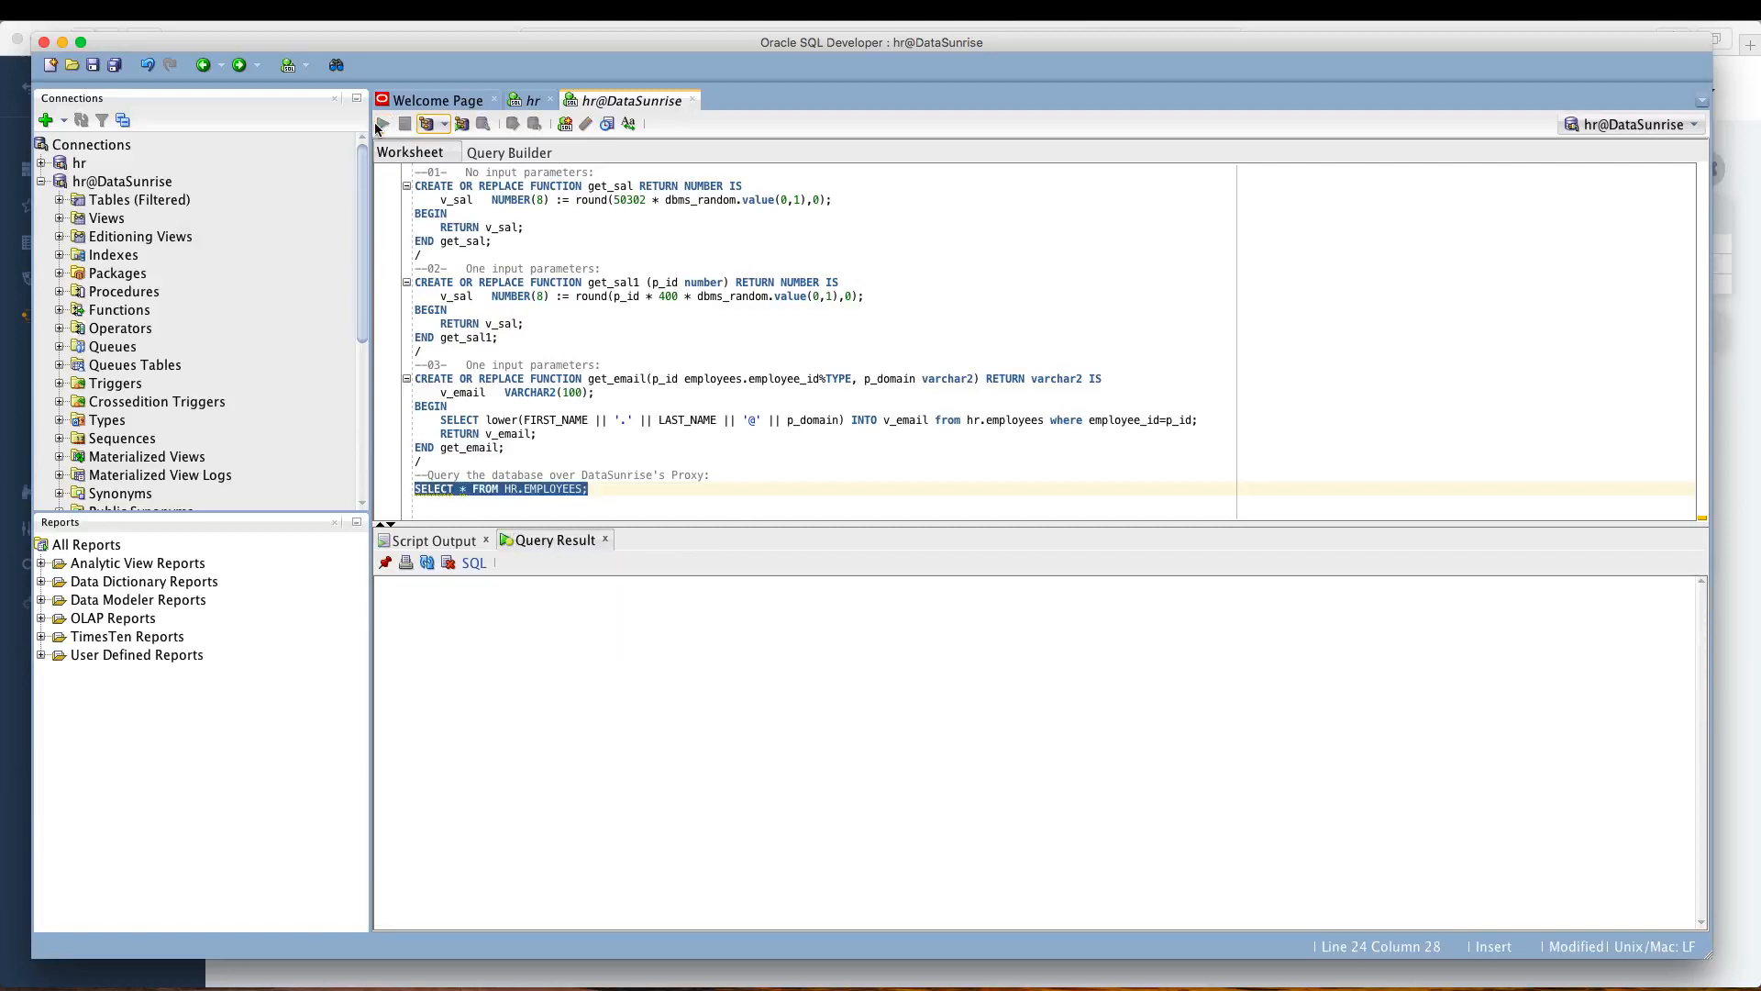
click(377, 124)
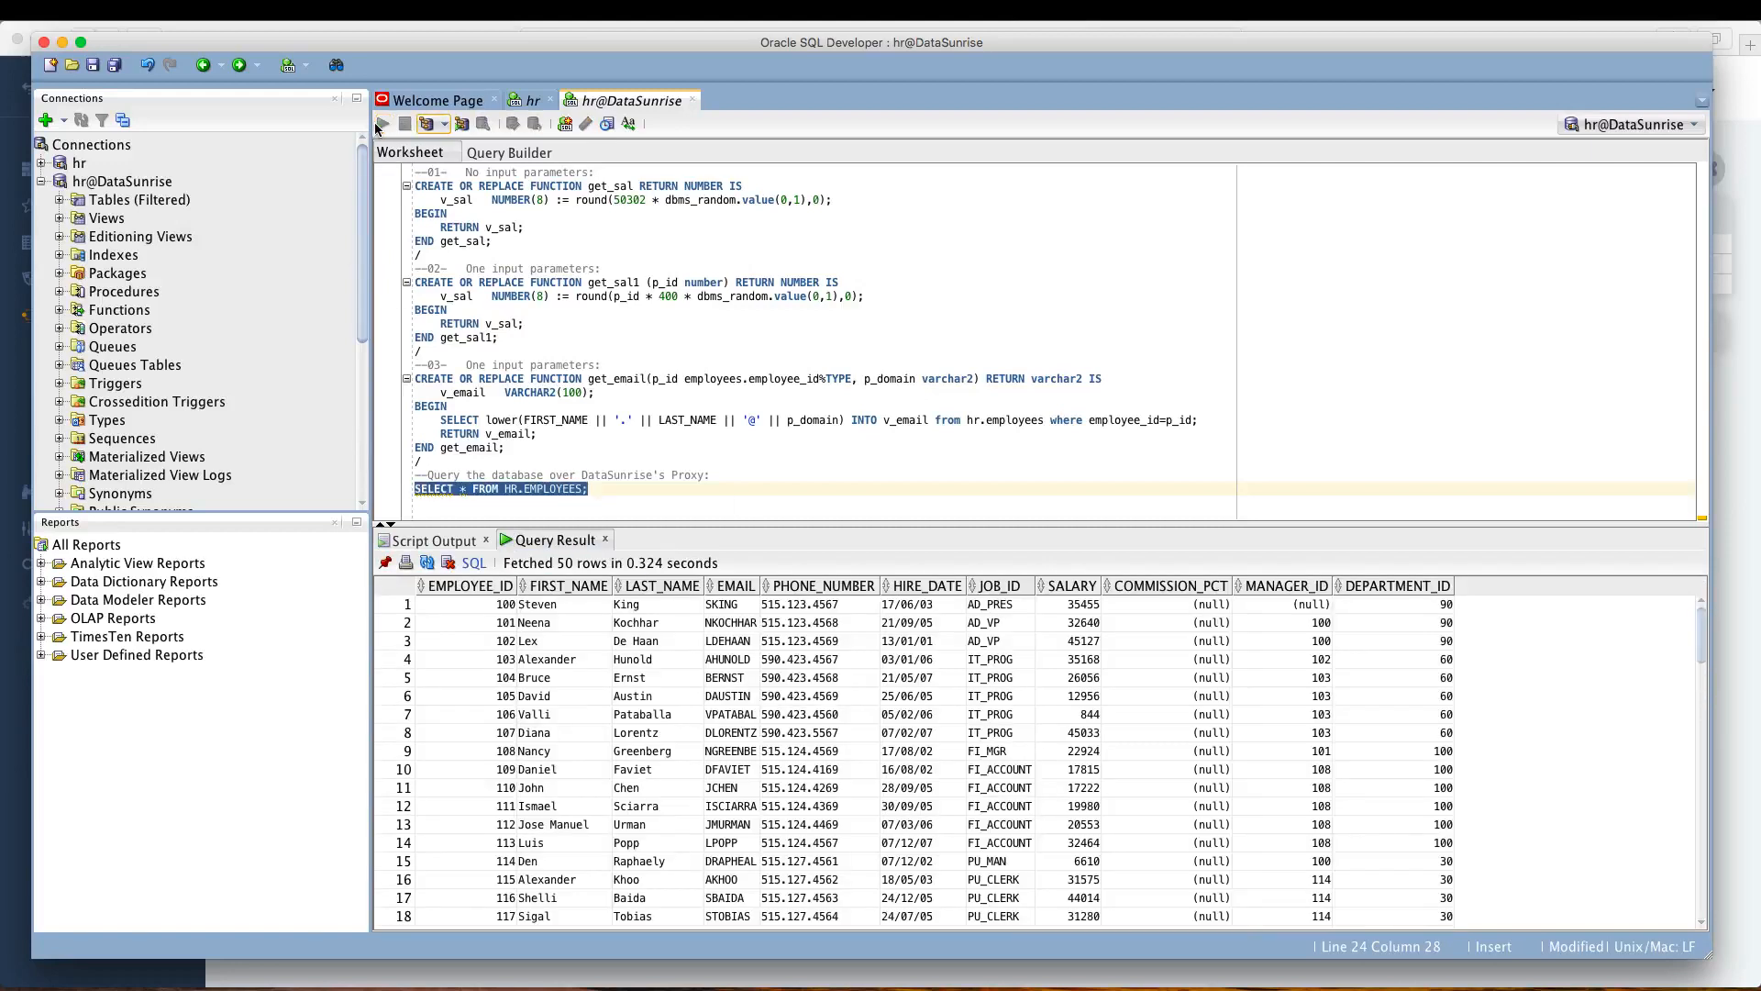
Step: Run SELECT * FROM HR.EMPLOYEES repeatedly in the hr worksheet, over the direct listener port, to check the original salaries
click(523, 101)
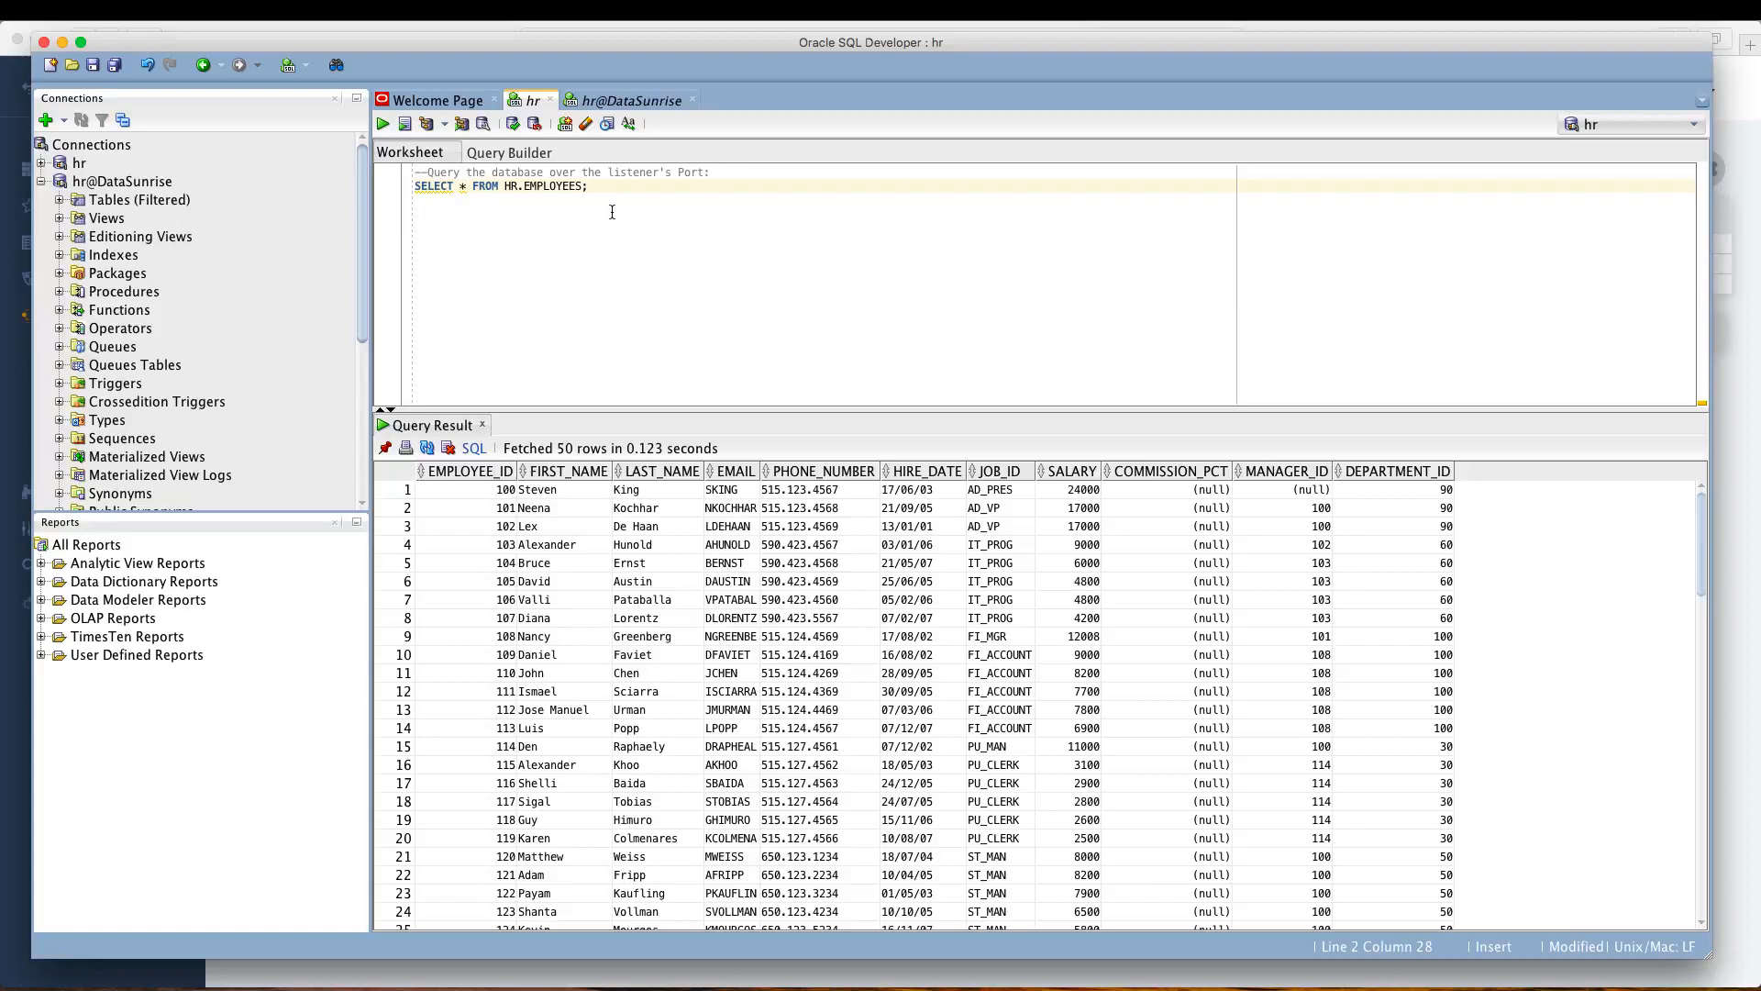
click(383, 125)
click(383, 124)
click(383, 125)
click(384, 125)
click(387, 124)
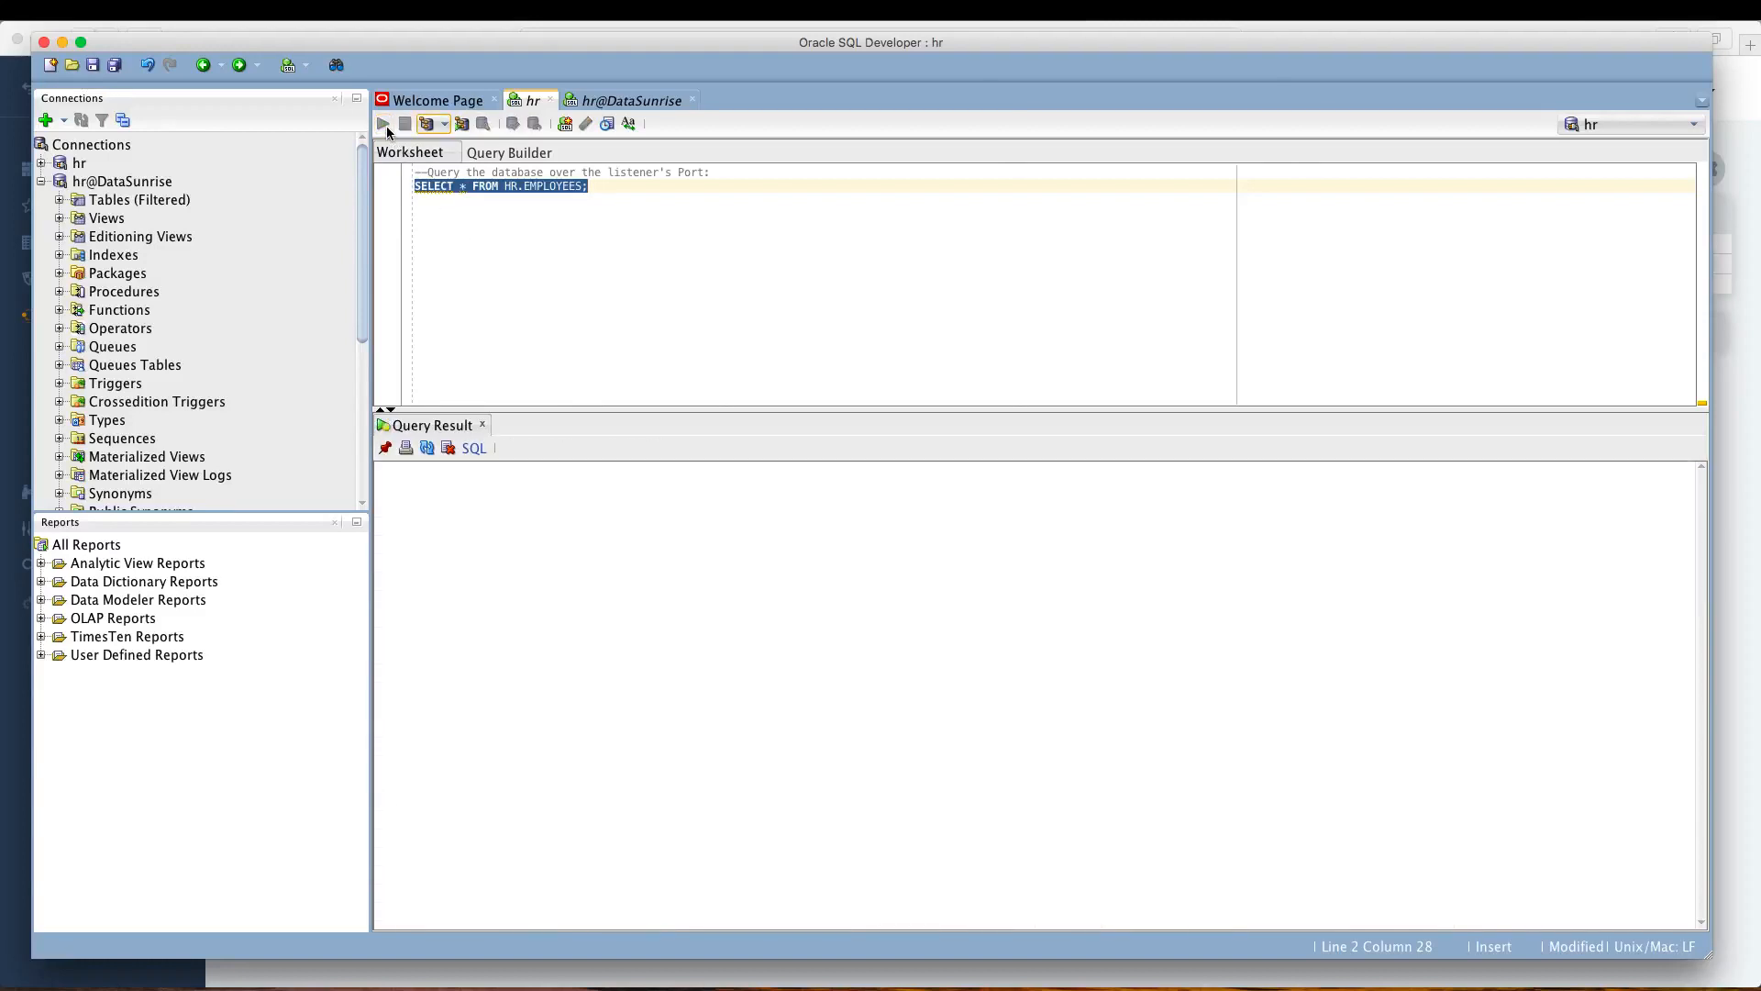
click(387, 124)
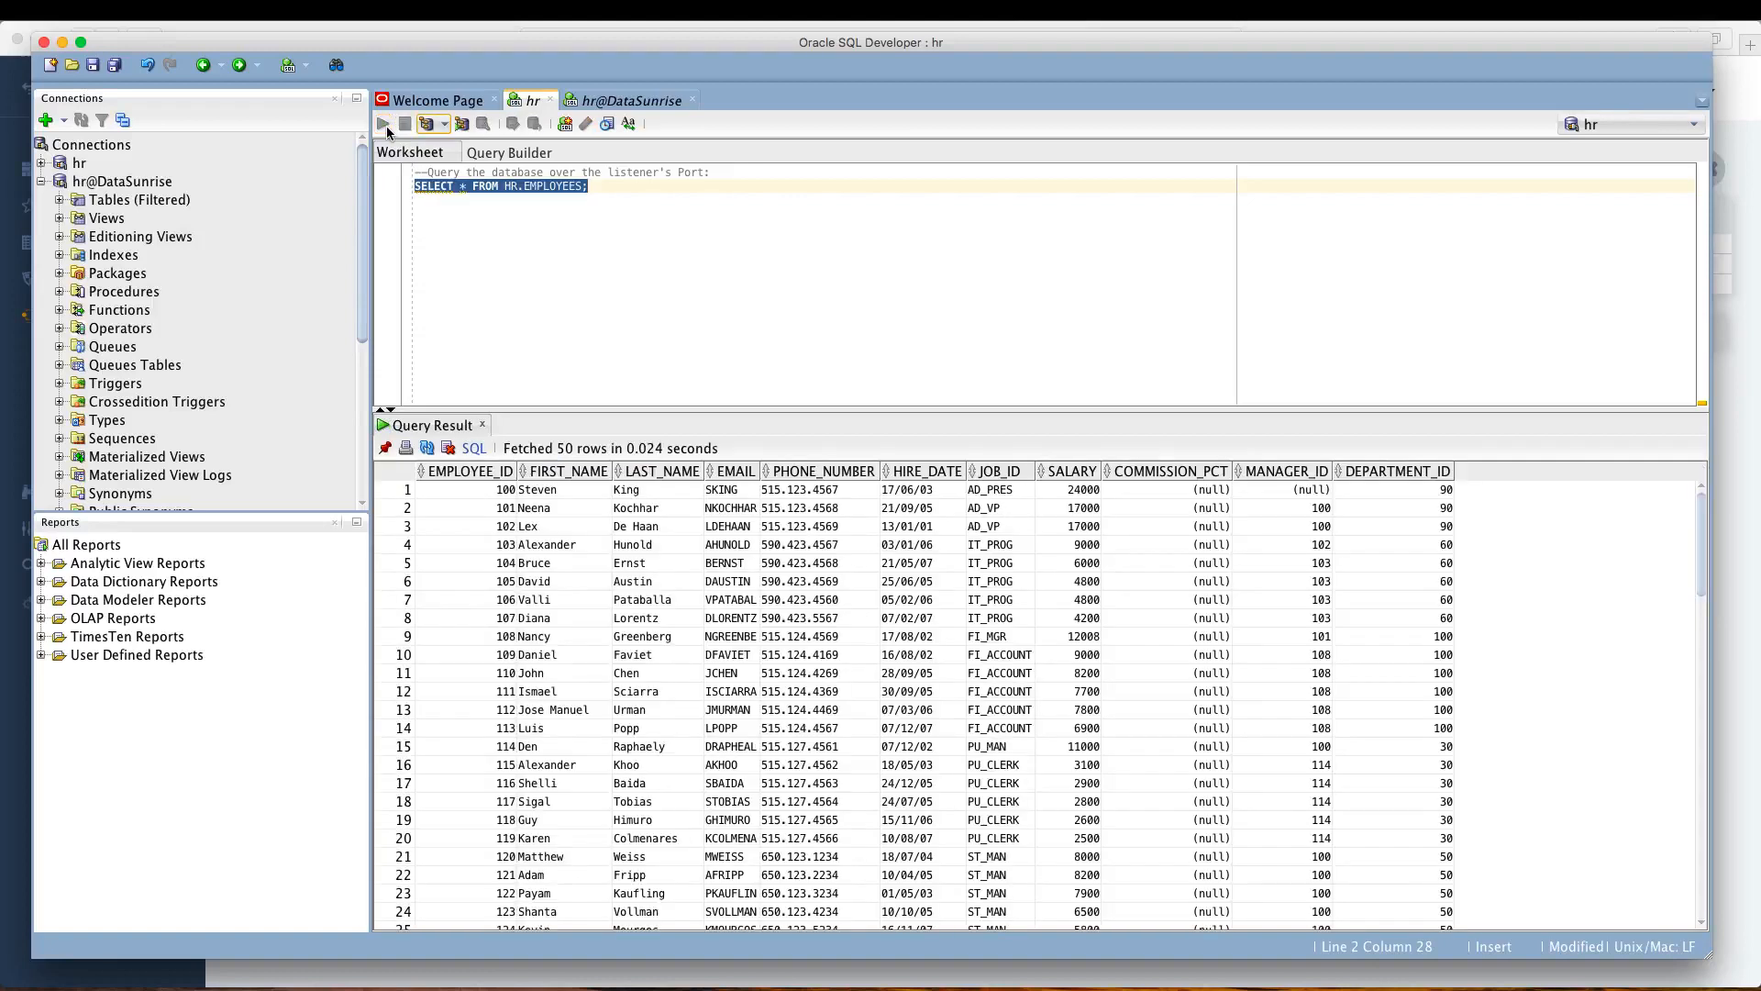
click(387, 127)
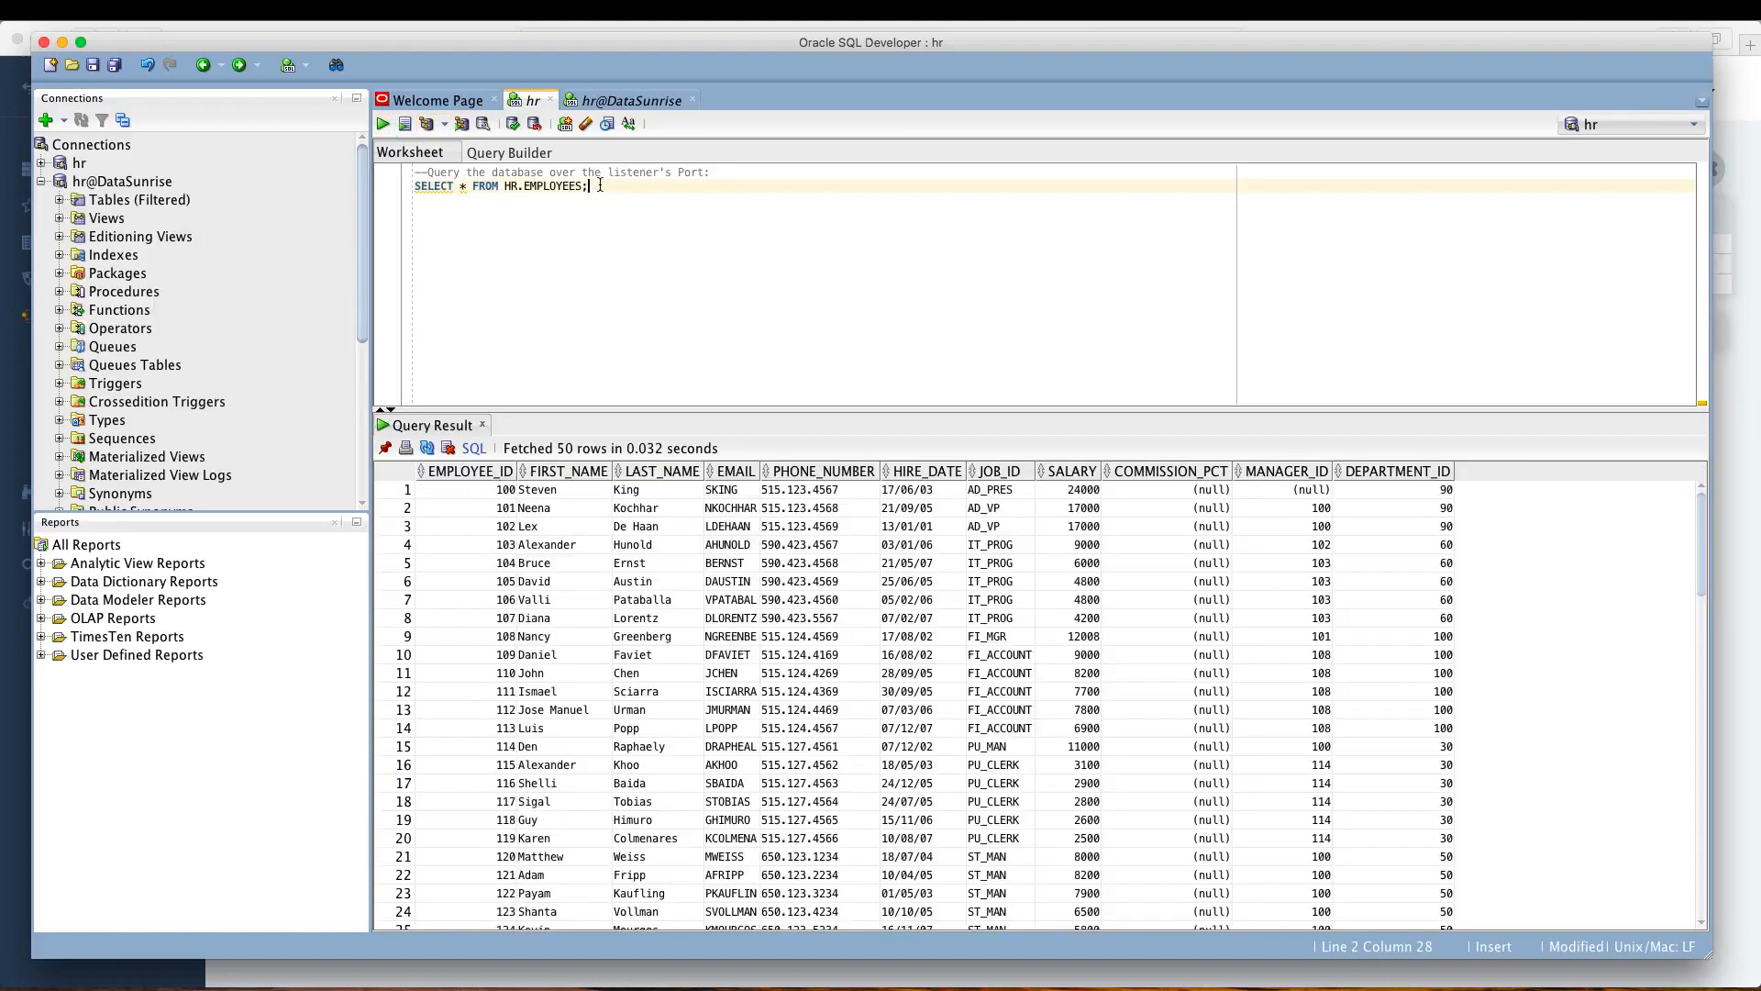
drag(600, 185, 383, 185)
click(616, 190)
Step: Return to the hr@DataSunrise worksheet and examine the get_sal1 function with its p_id input parameter
click(631, 101)
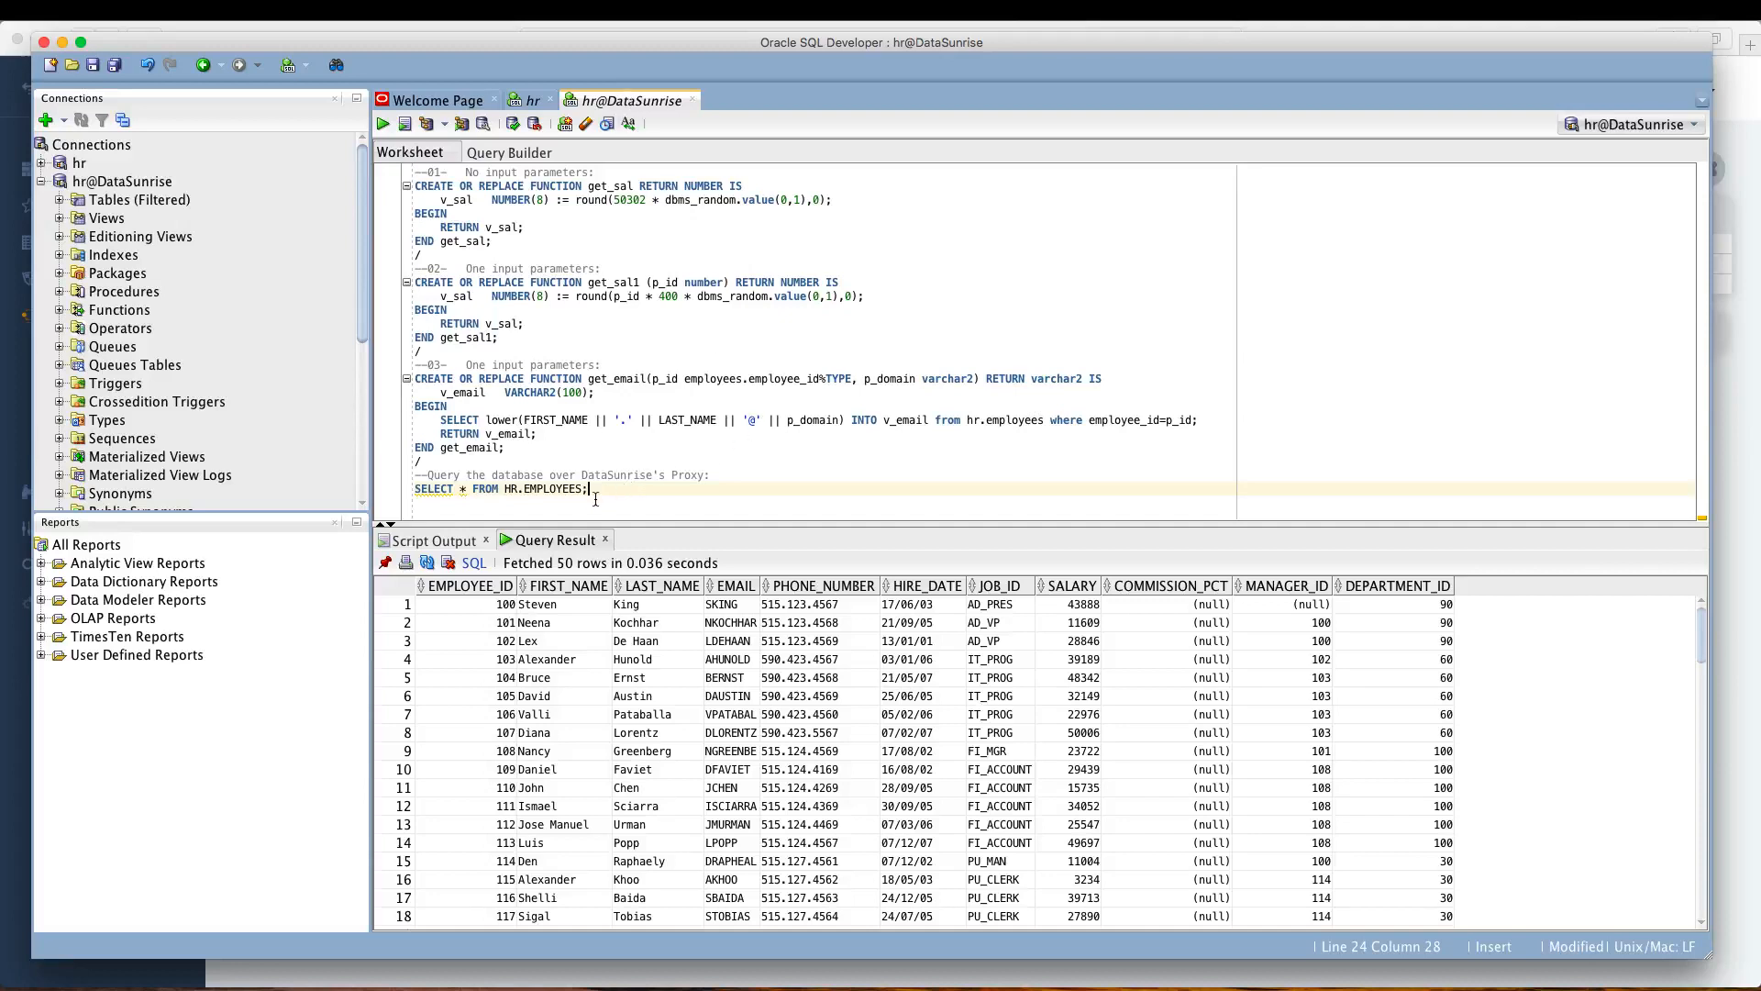
click(502, 255)
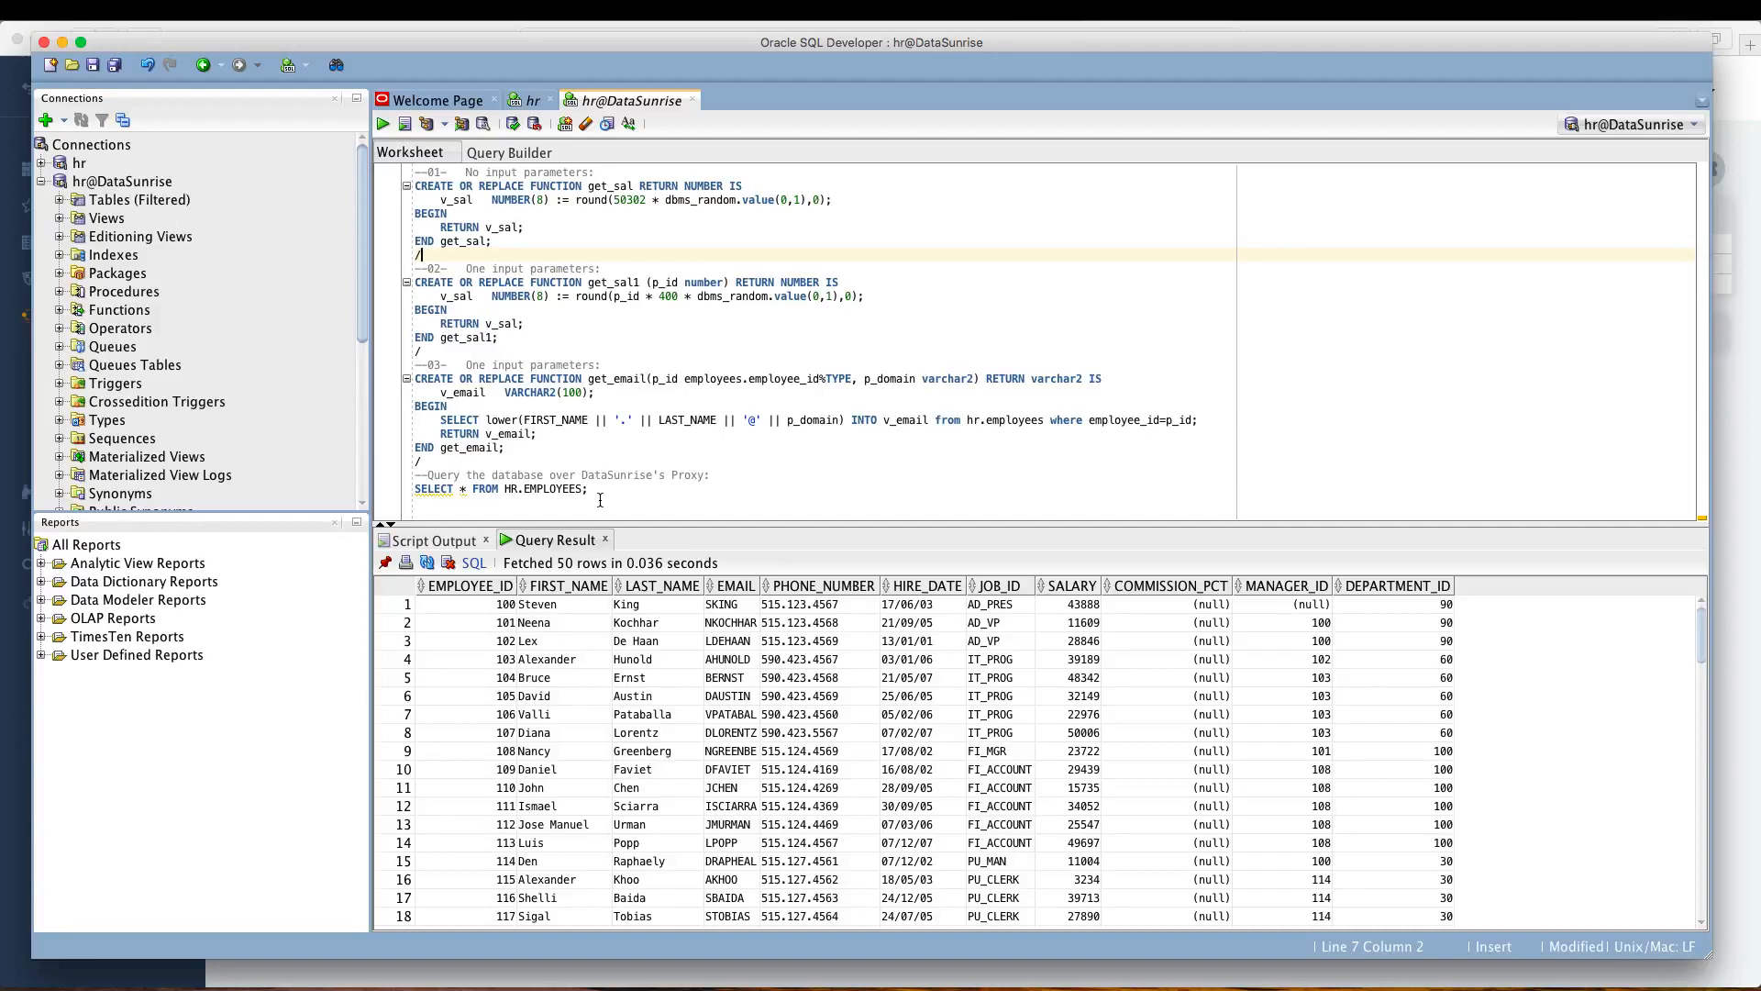
click(460, 350)
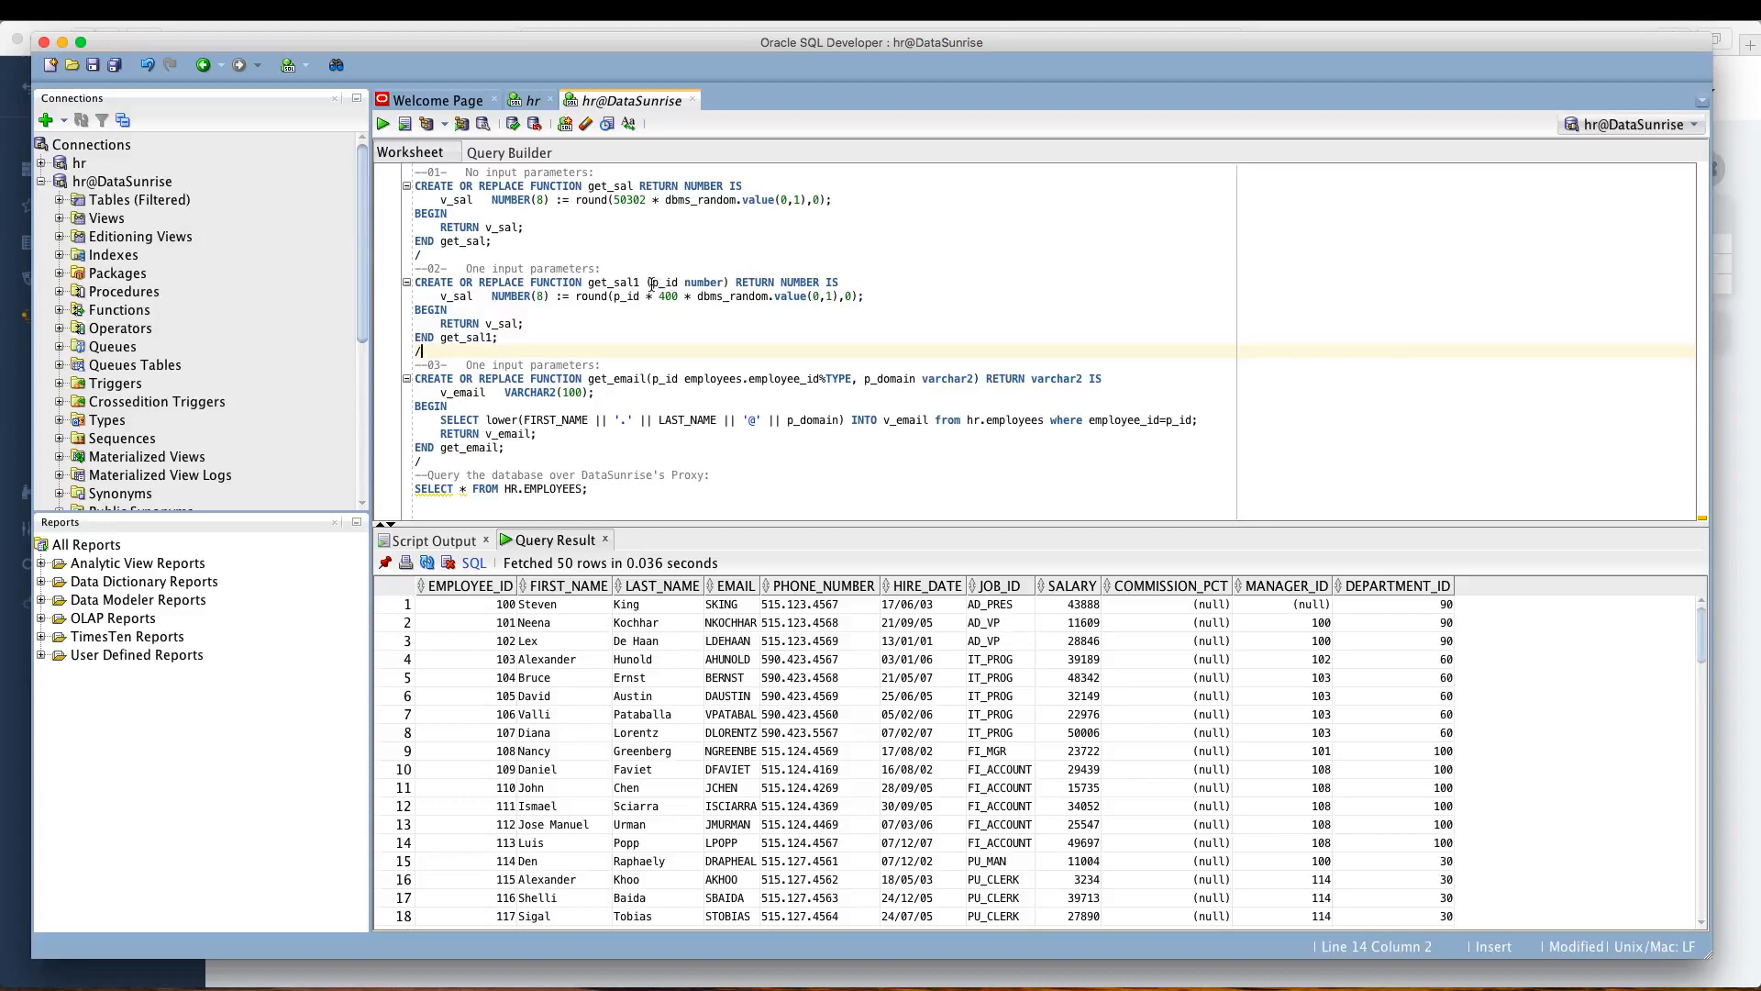
Step: Highlight the p_id number input parameter in the get_sal1 function definition for review
drag(648, 283, 729, 283)
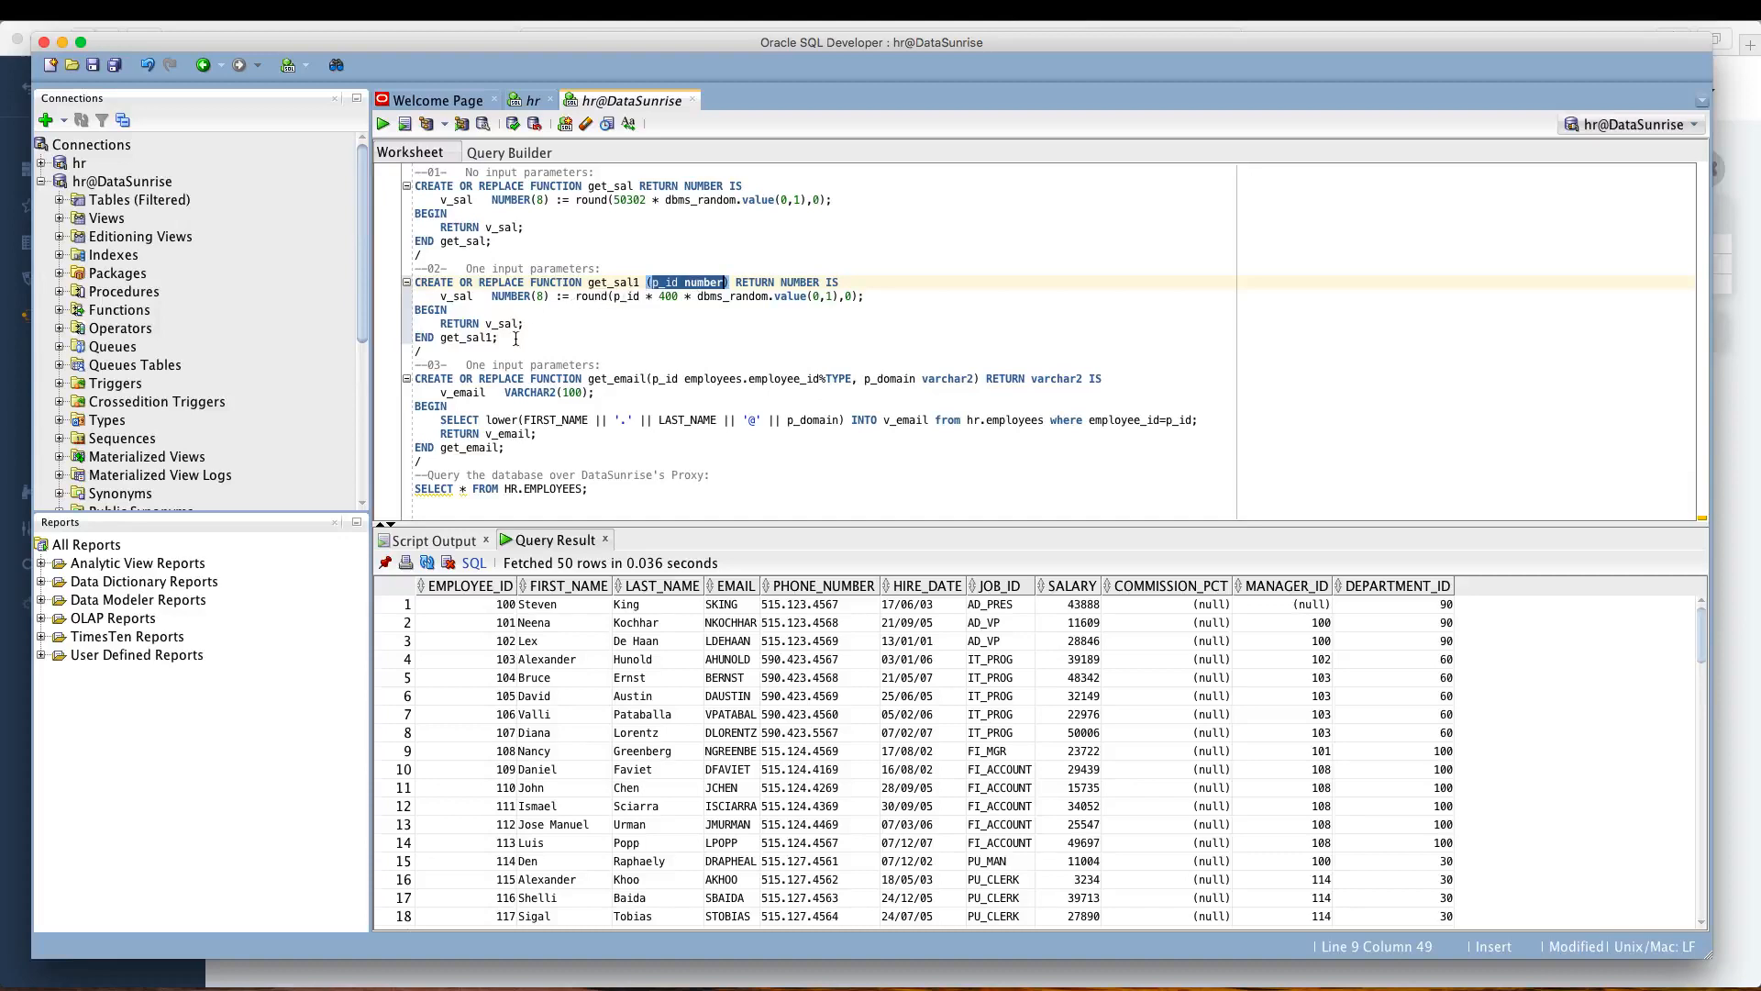
click(481, 346)
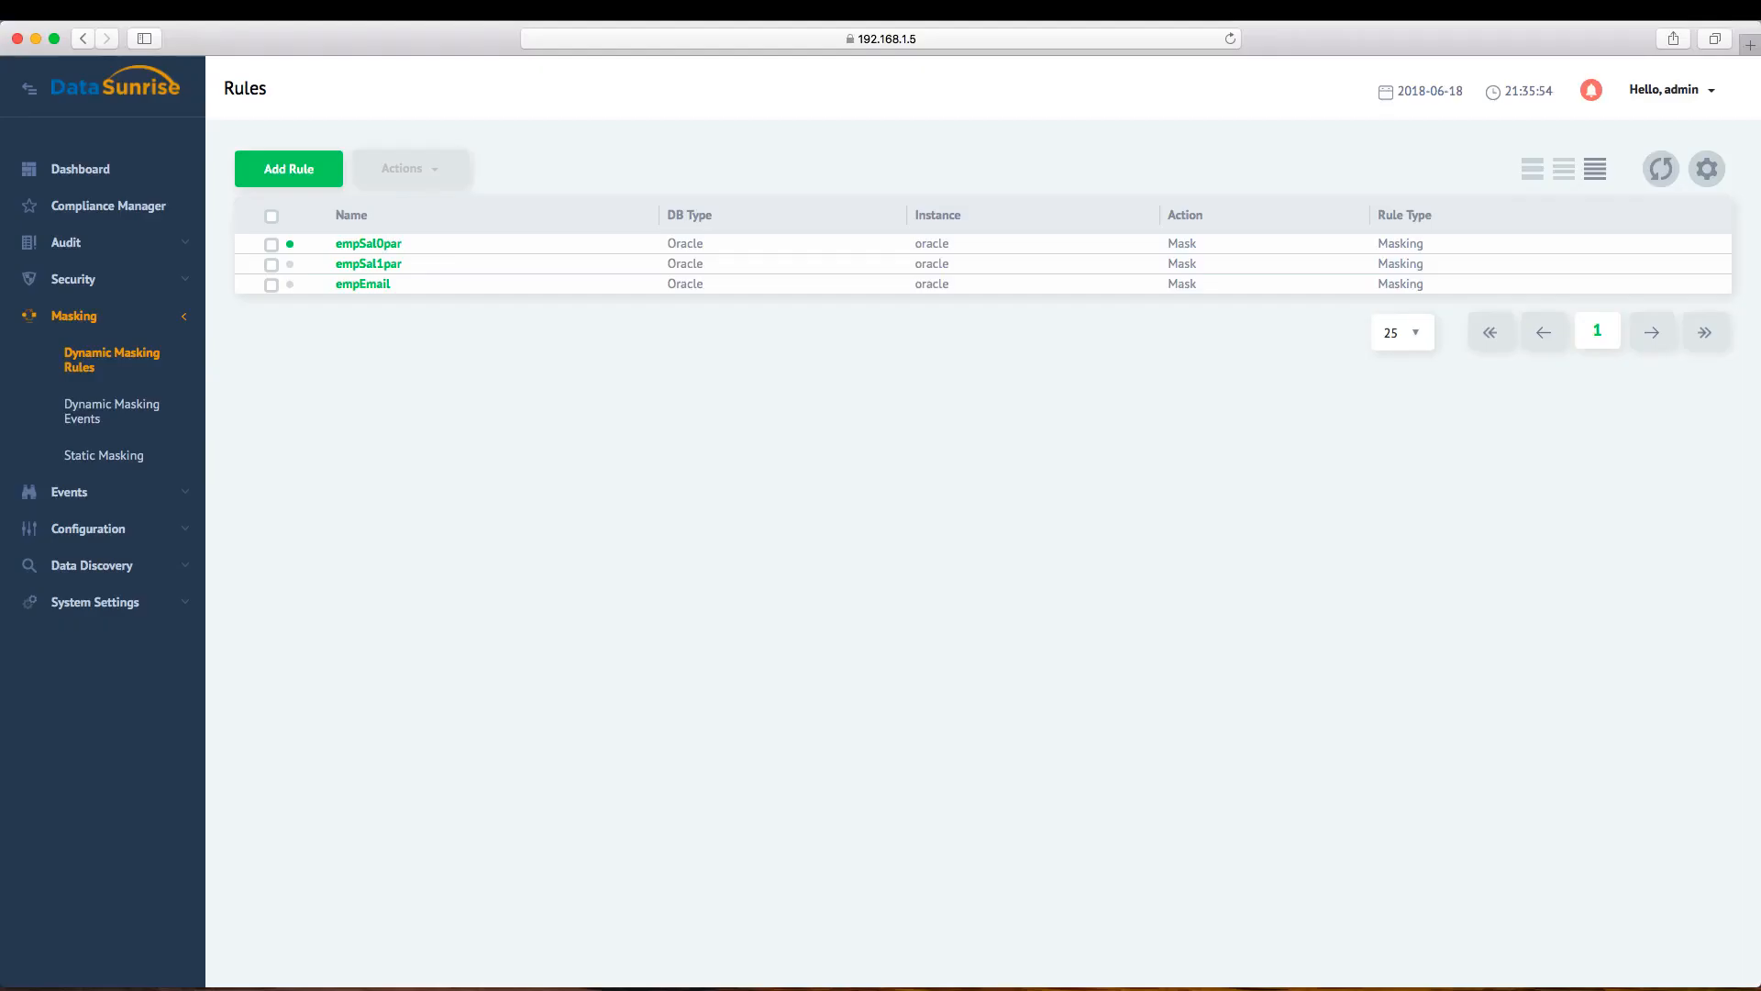
Step: Open the empSal1par masking rule in DataSunrise and check its GET_SAL1 parameter type and value against p_id in the SQL Developer code
click(372, 270)
scroll(715, 440, down, 8)
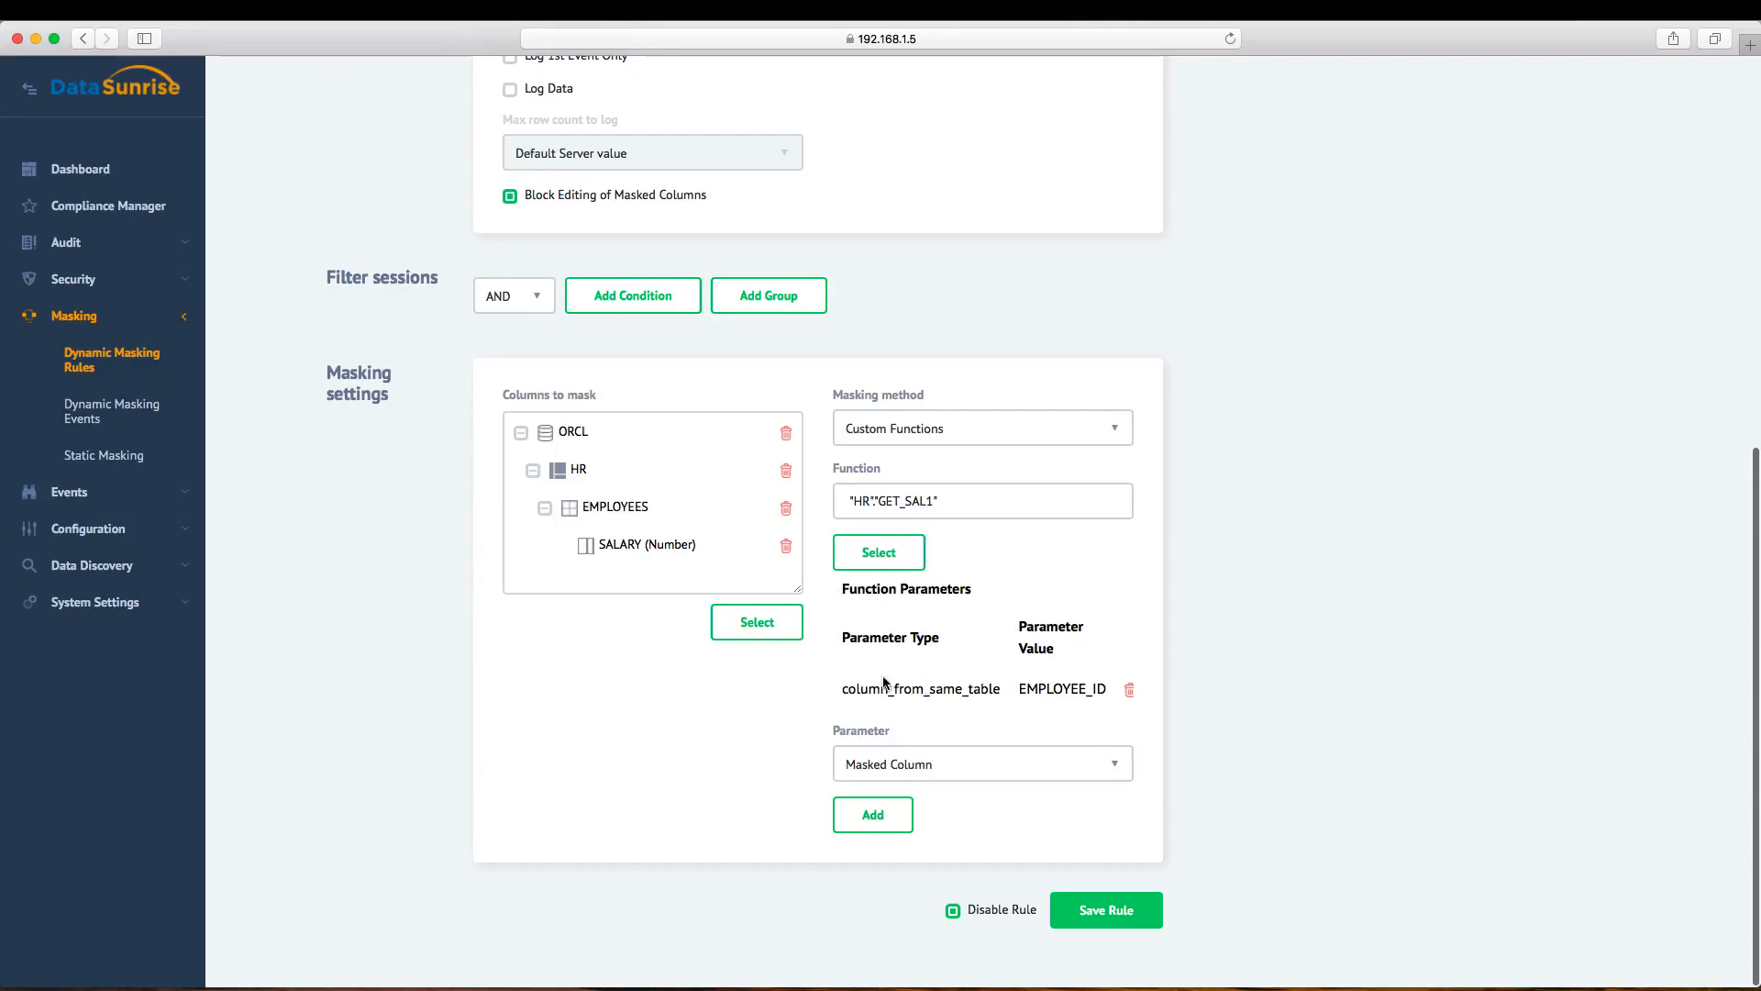
double_click(925, 640)
double_click(1055, 628)
double_click(880, 638)
click(951, 730)
click(950, 763)
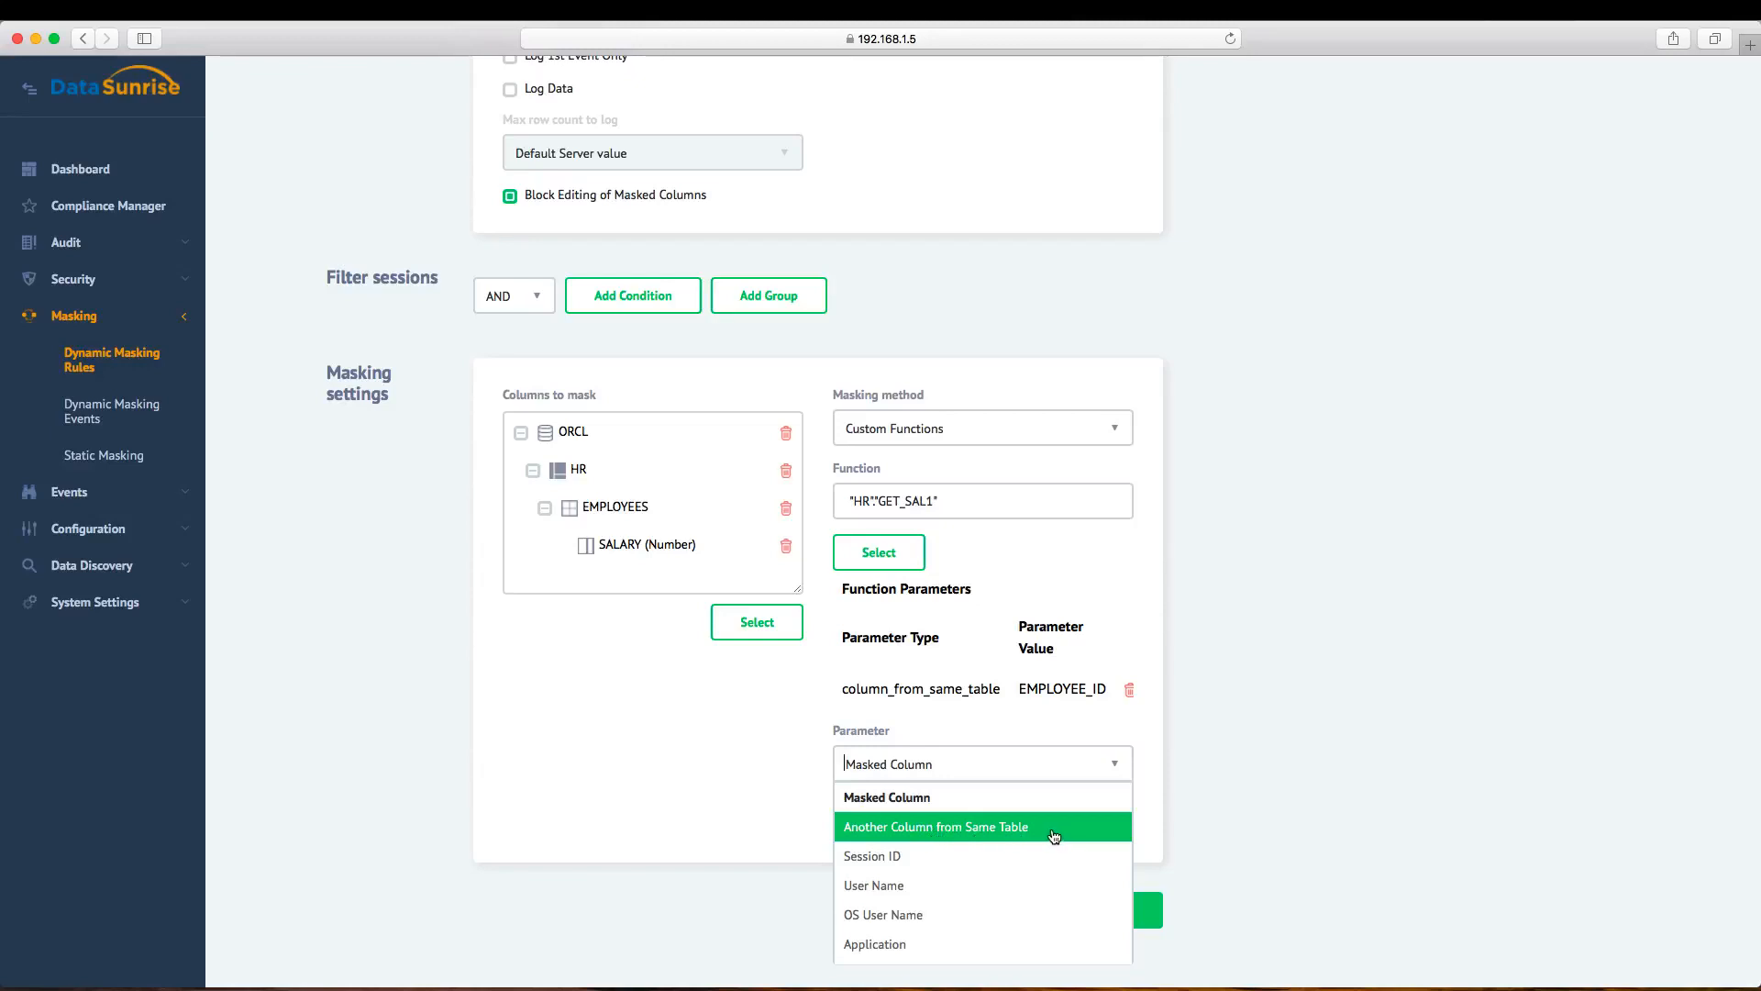
click(1079, 688)
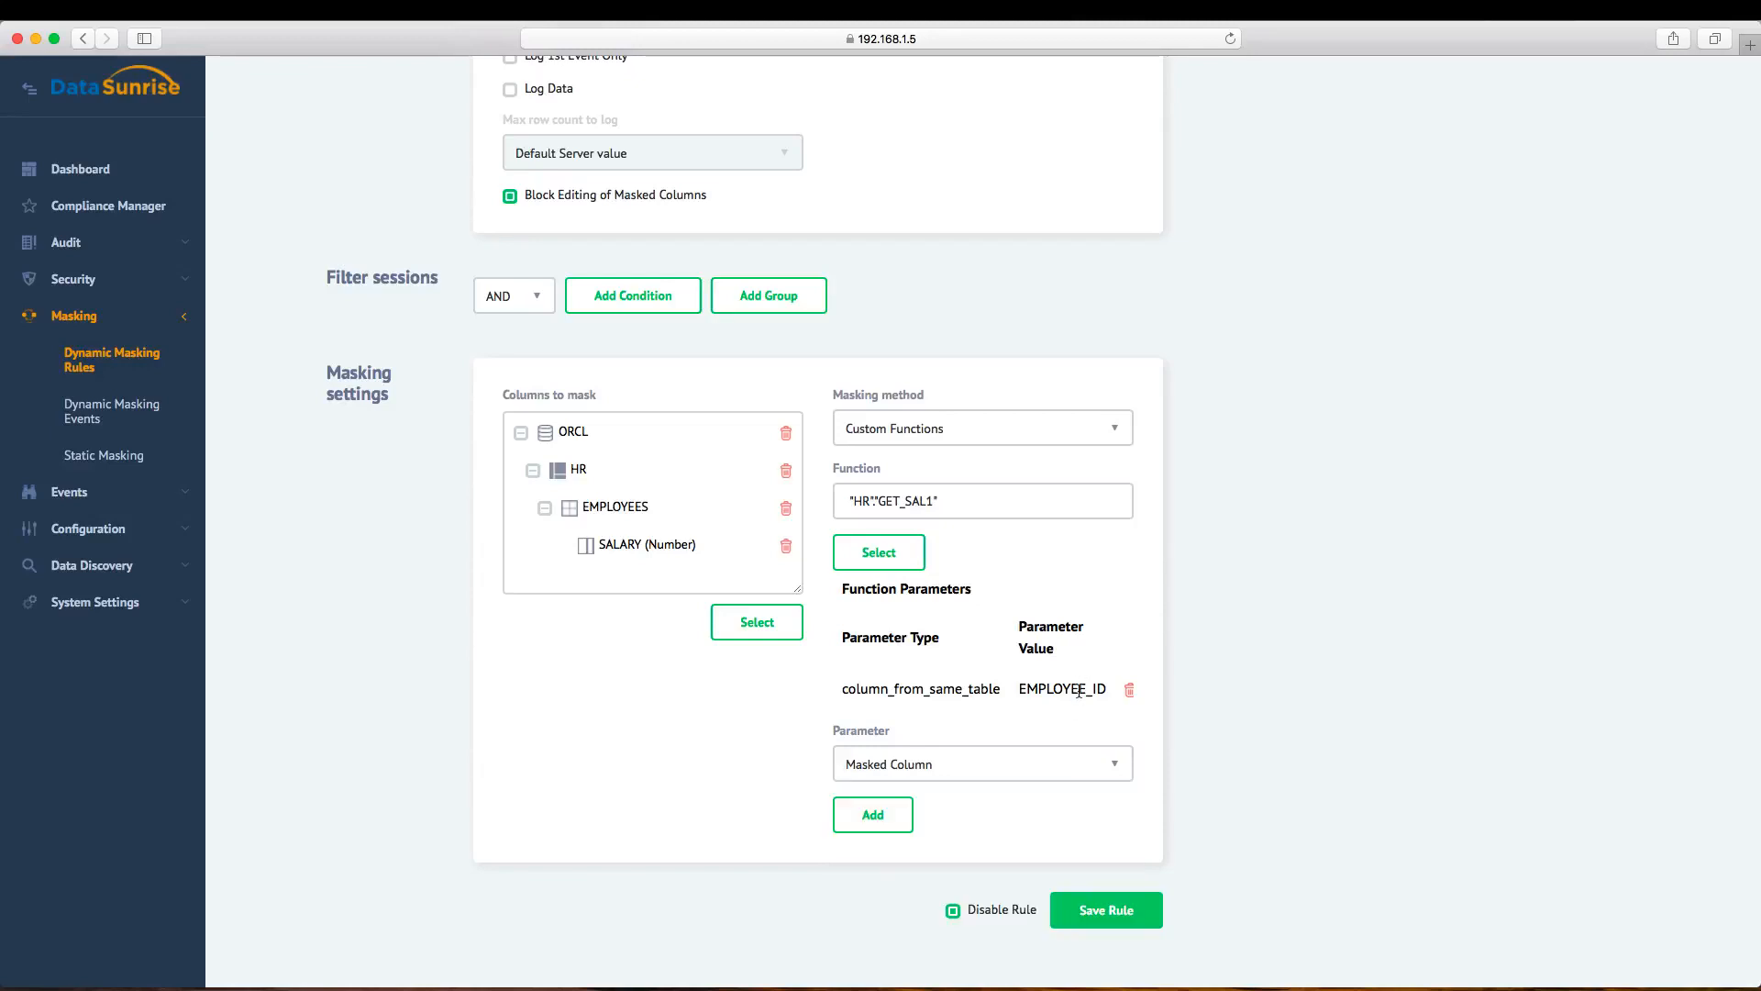
double_click(1080, 689)
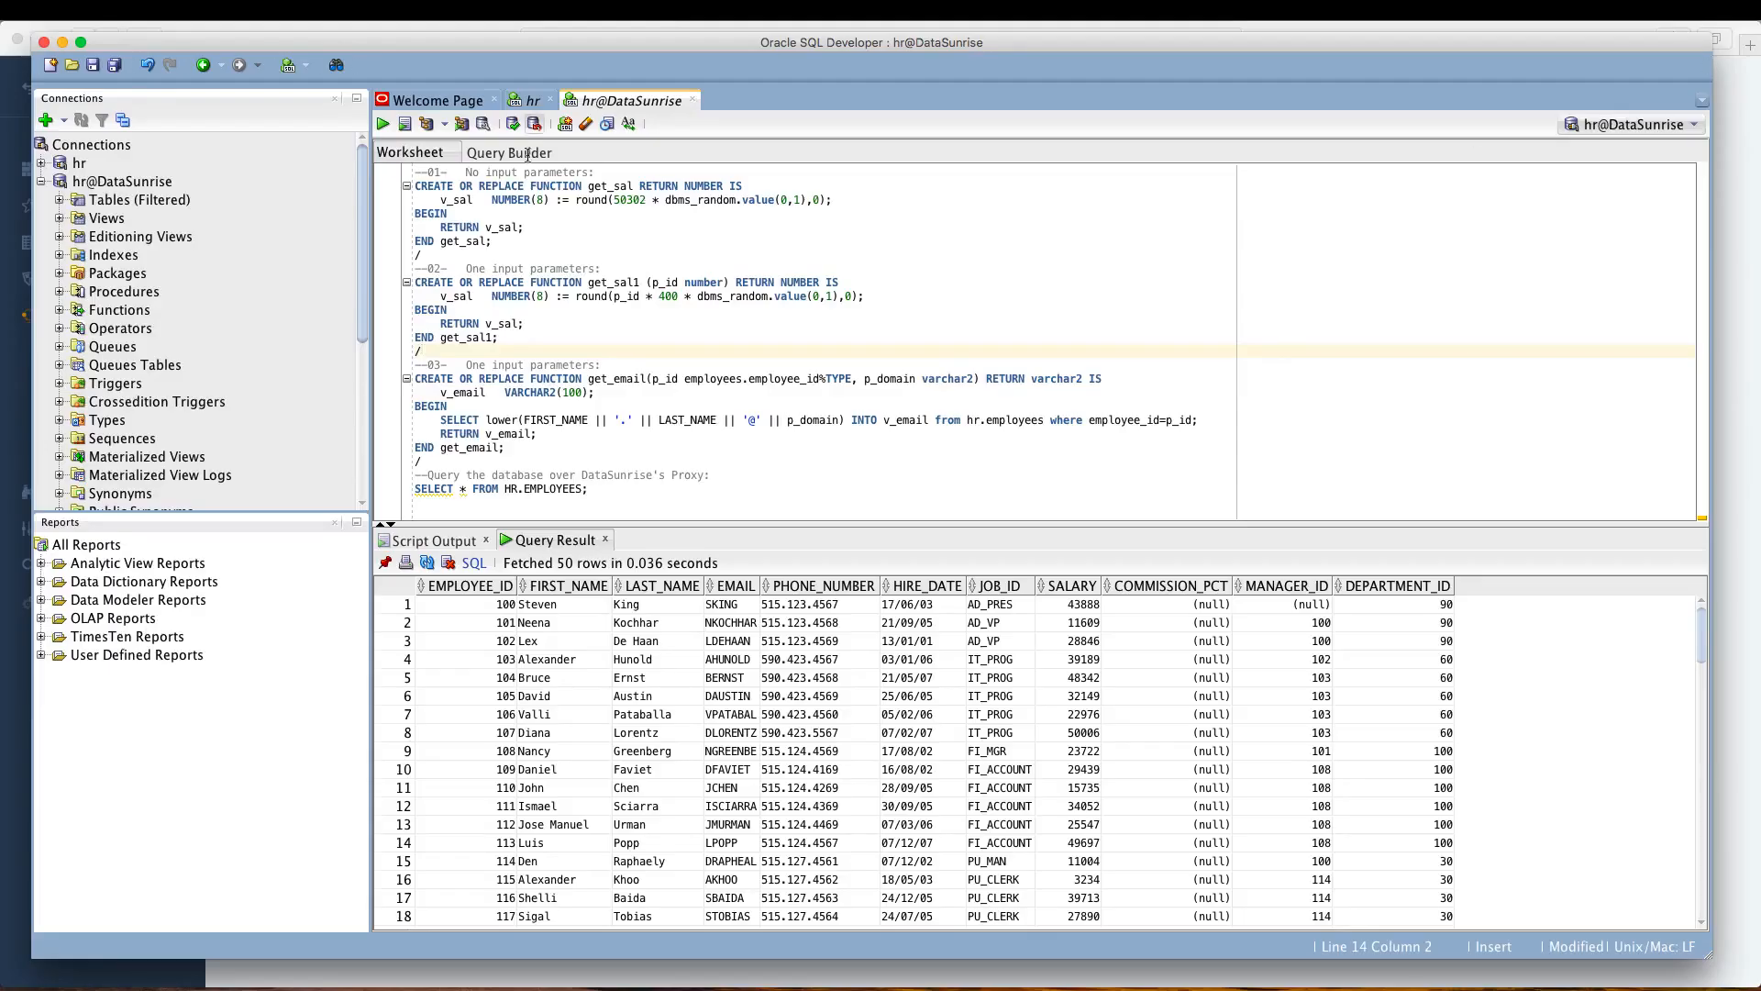
drag(652, 283, 679, 284)
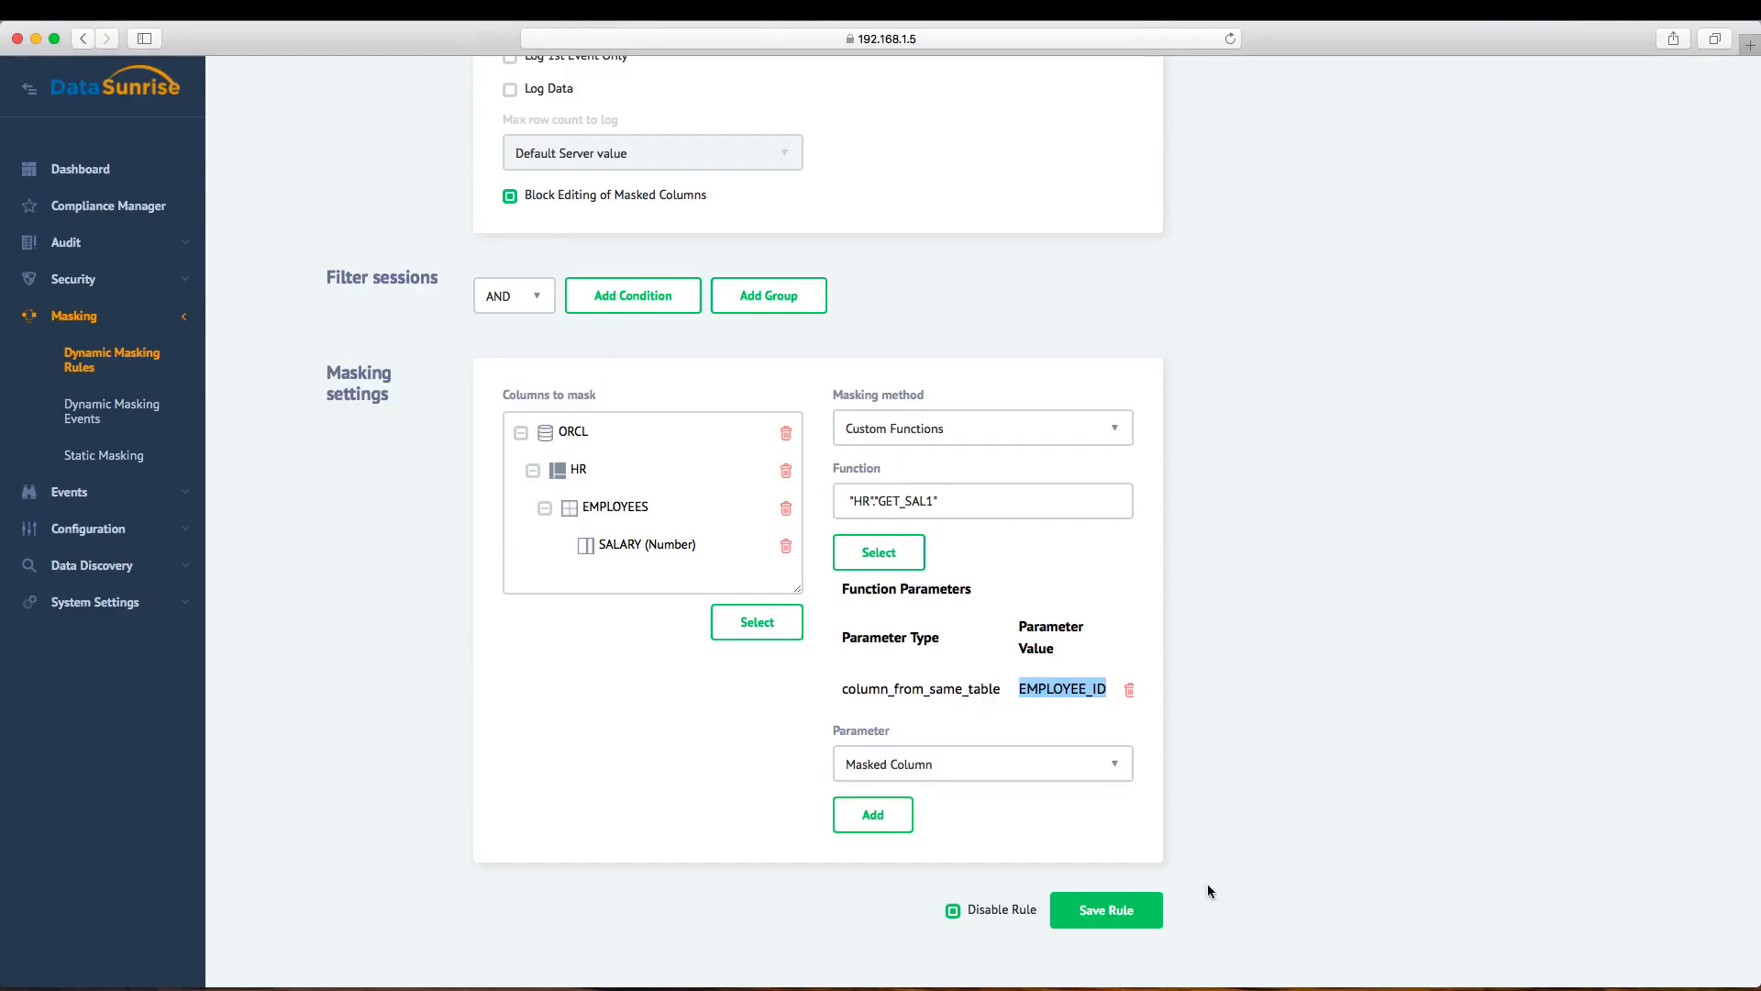
Step: Enable the empSal1par masking rule and save it
click(1072, 686)
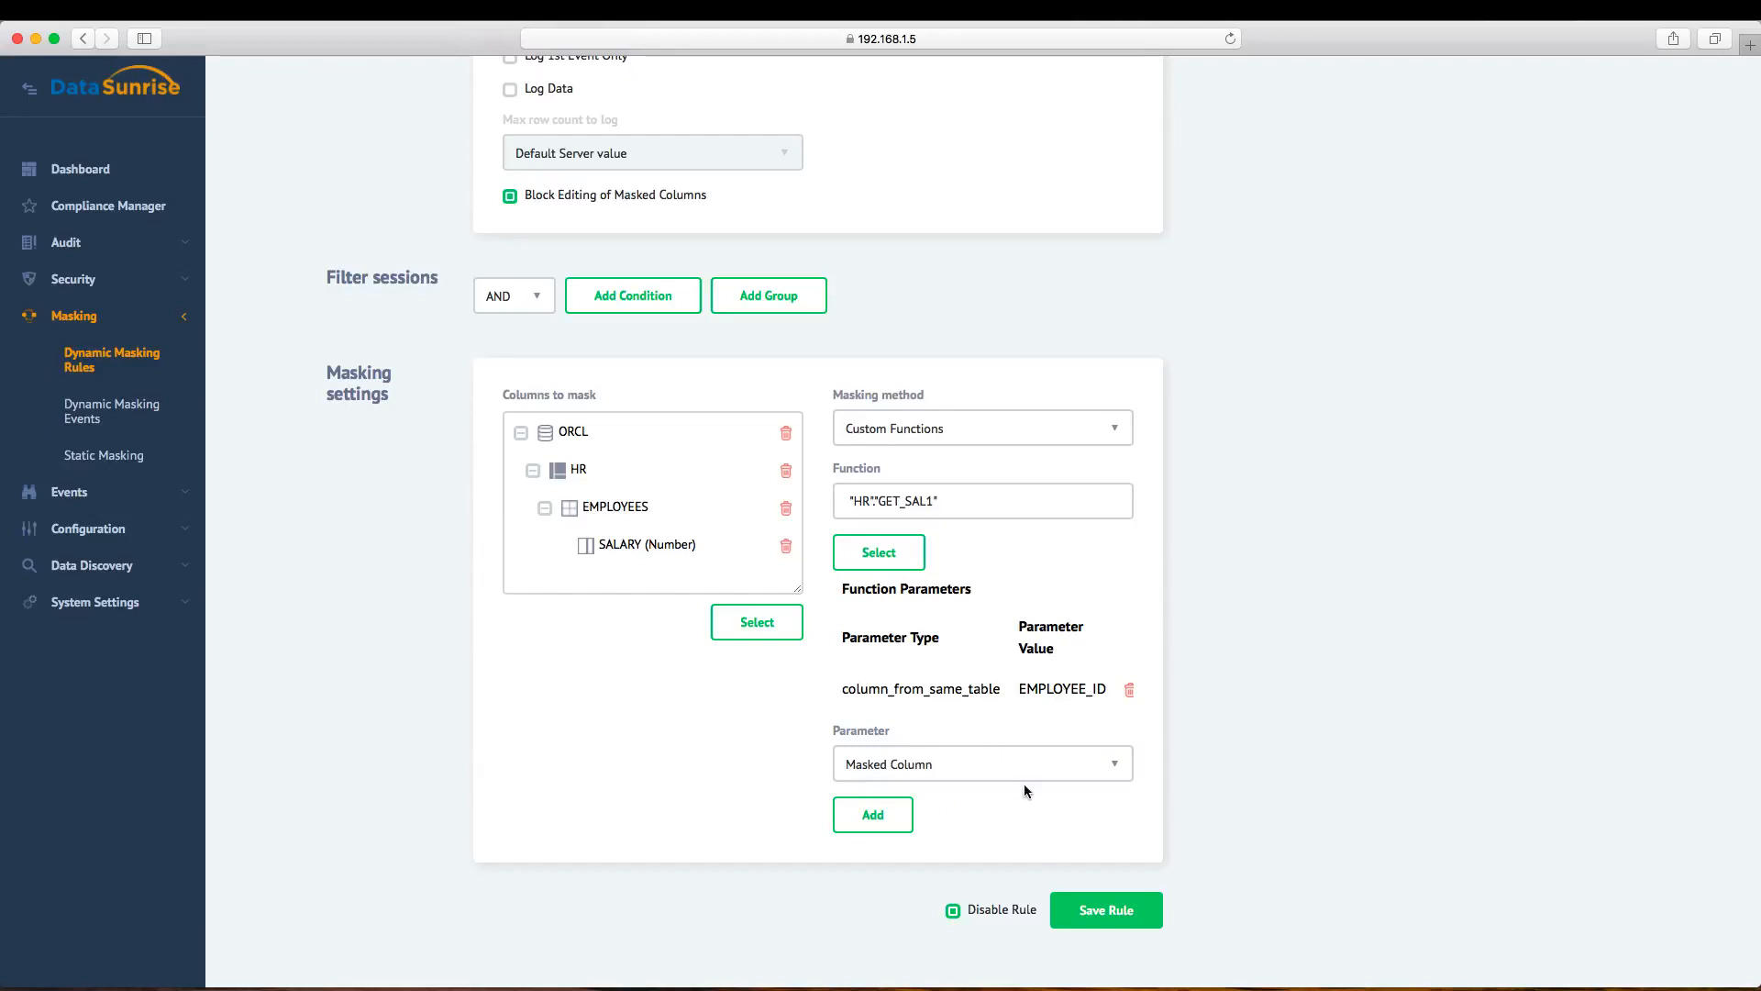
click(953, 911)
click(1097, 912)
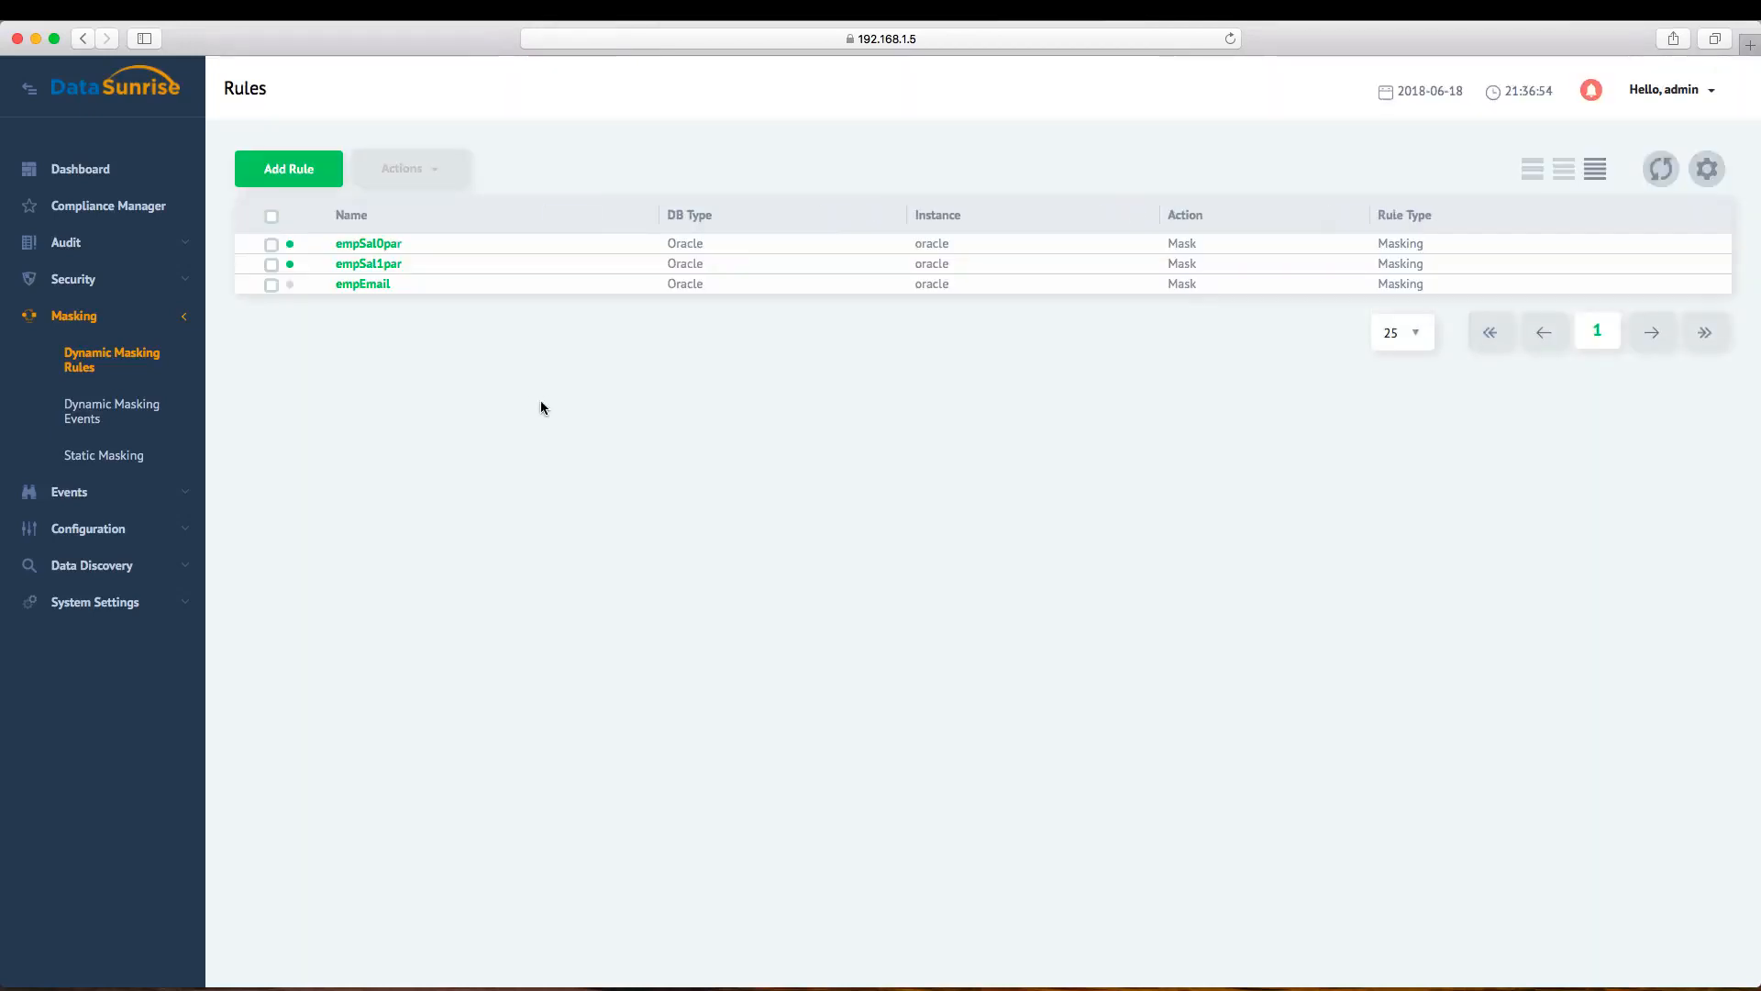
Step: Open the empSal0par masking rule, disable it and save the rule
click(385, 246)
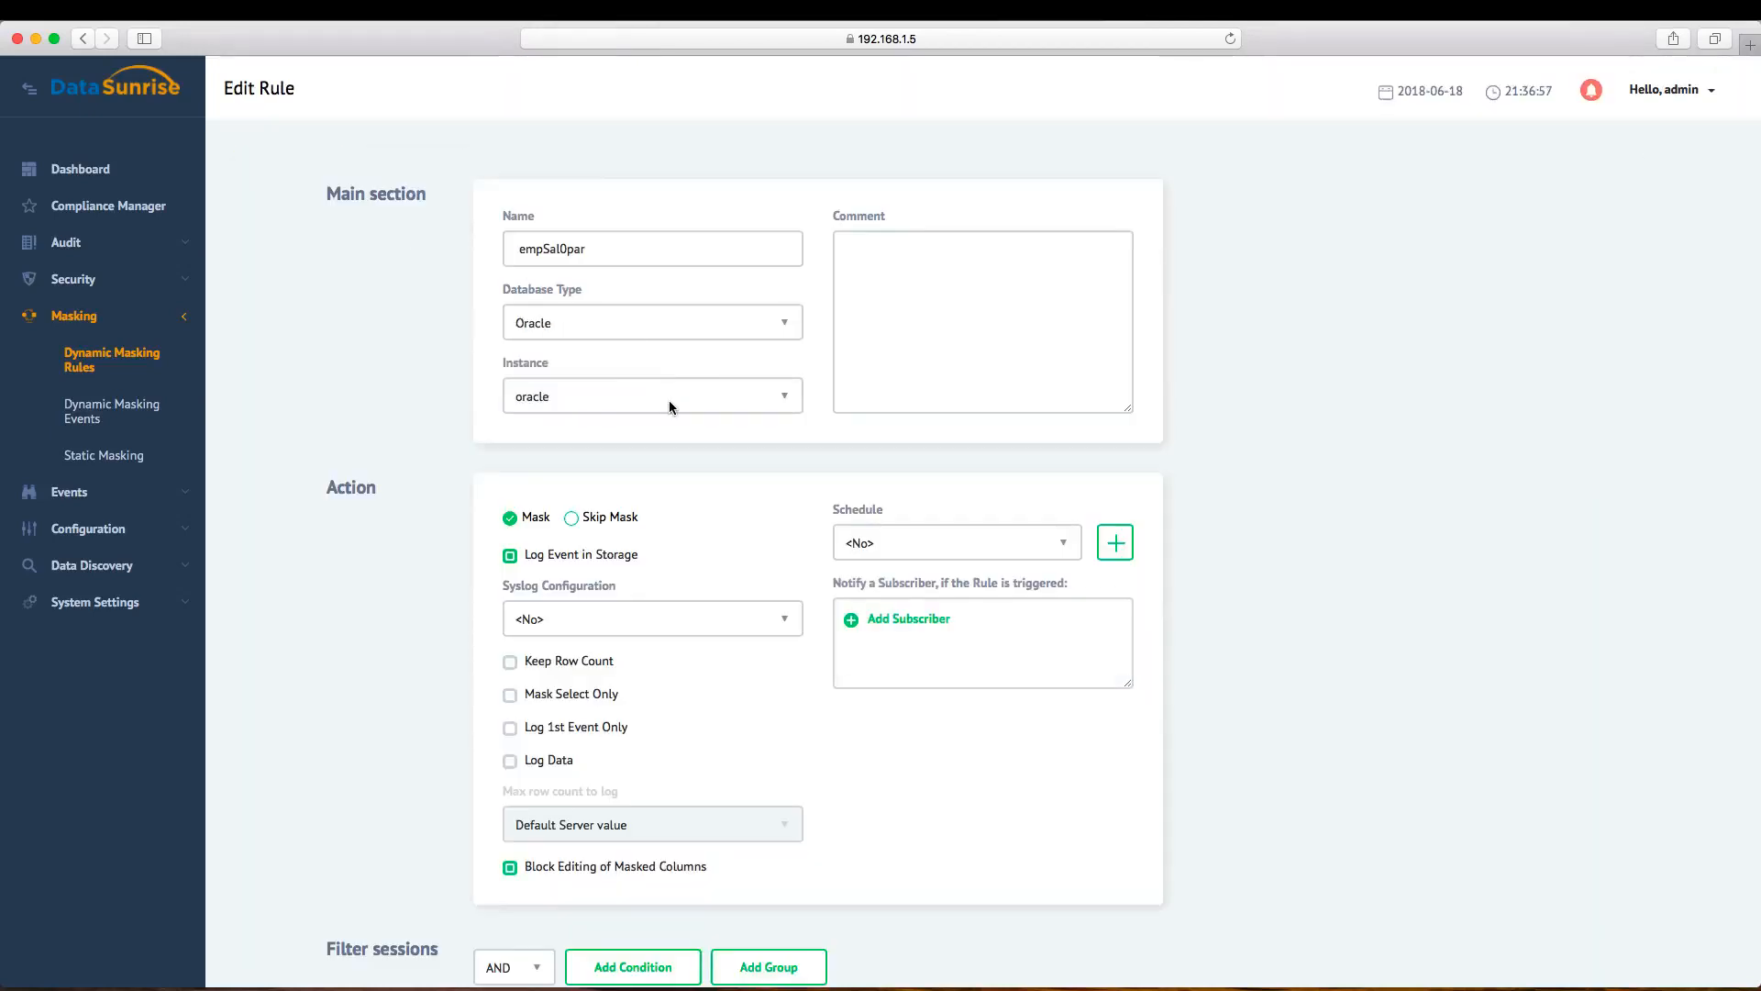
scroll(669, 401, down, 10)
click(953, 911)
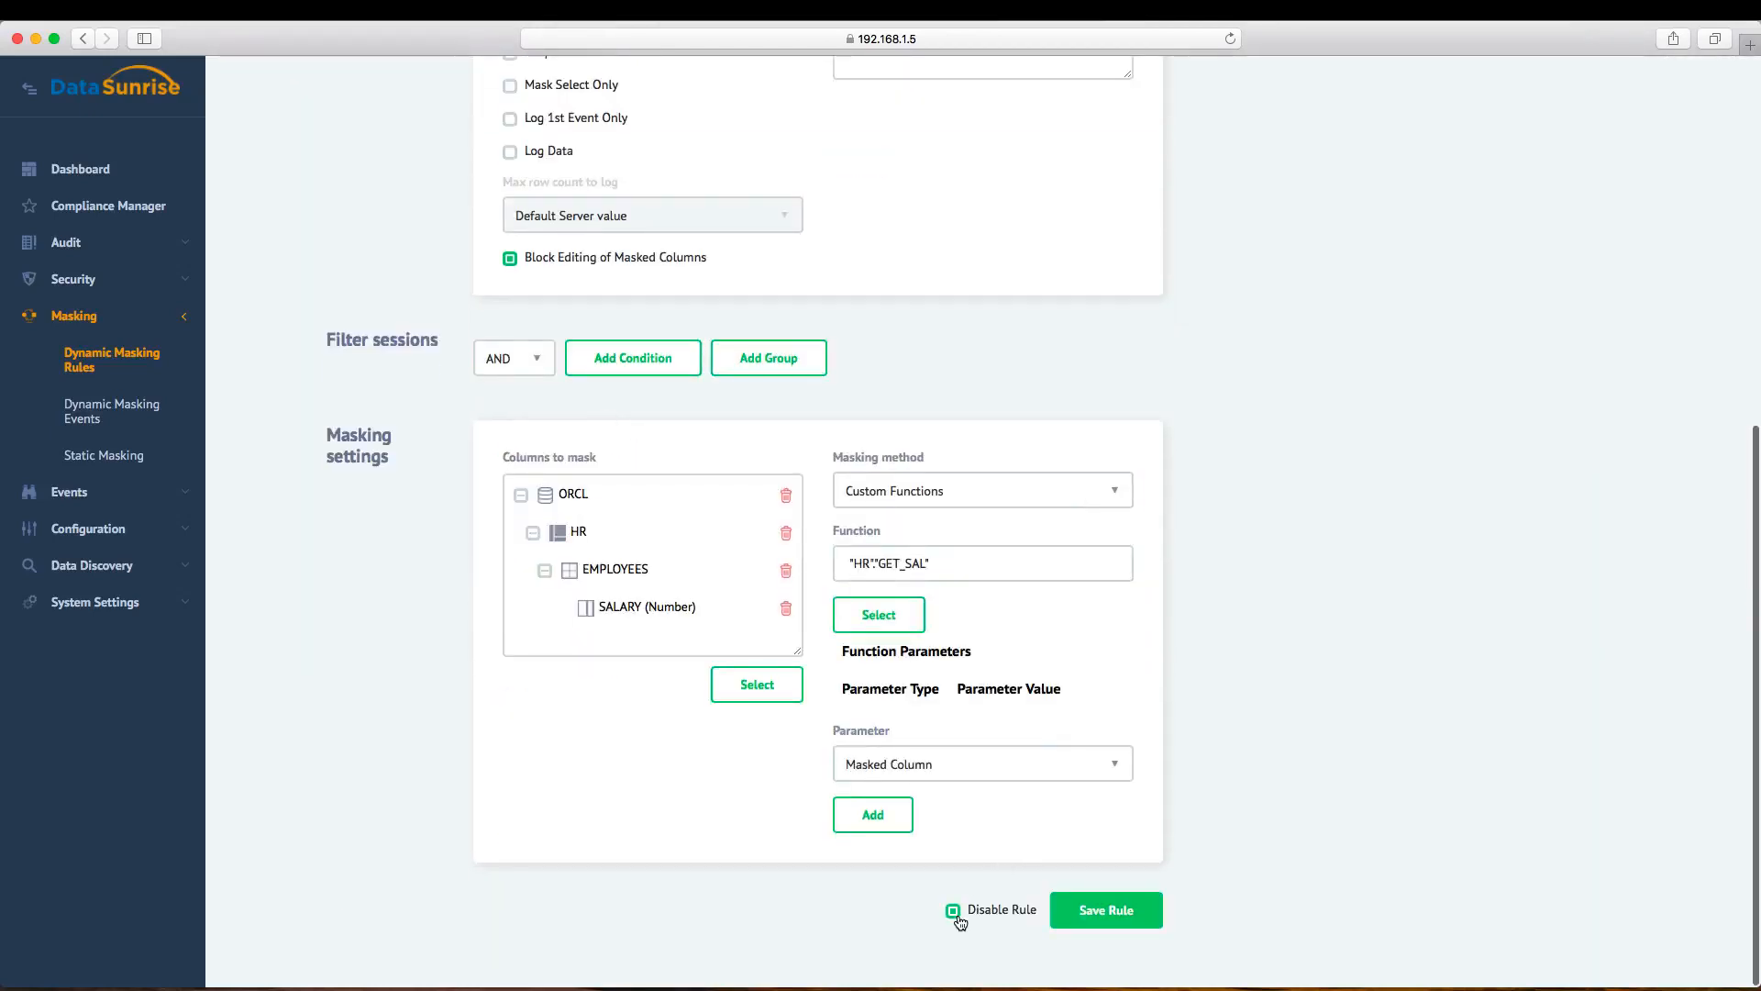
click(1074, 911)
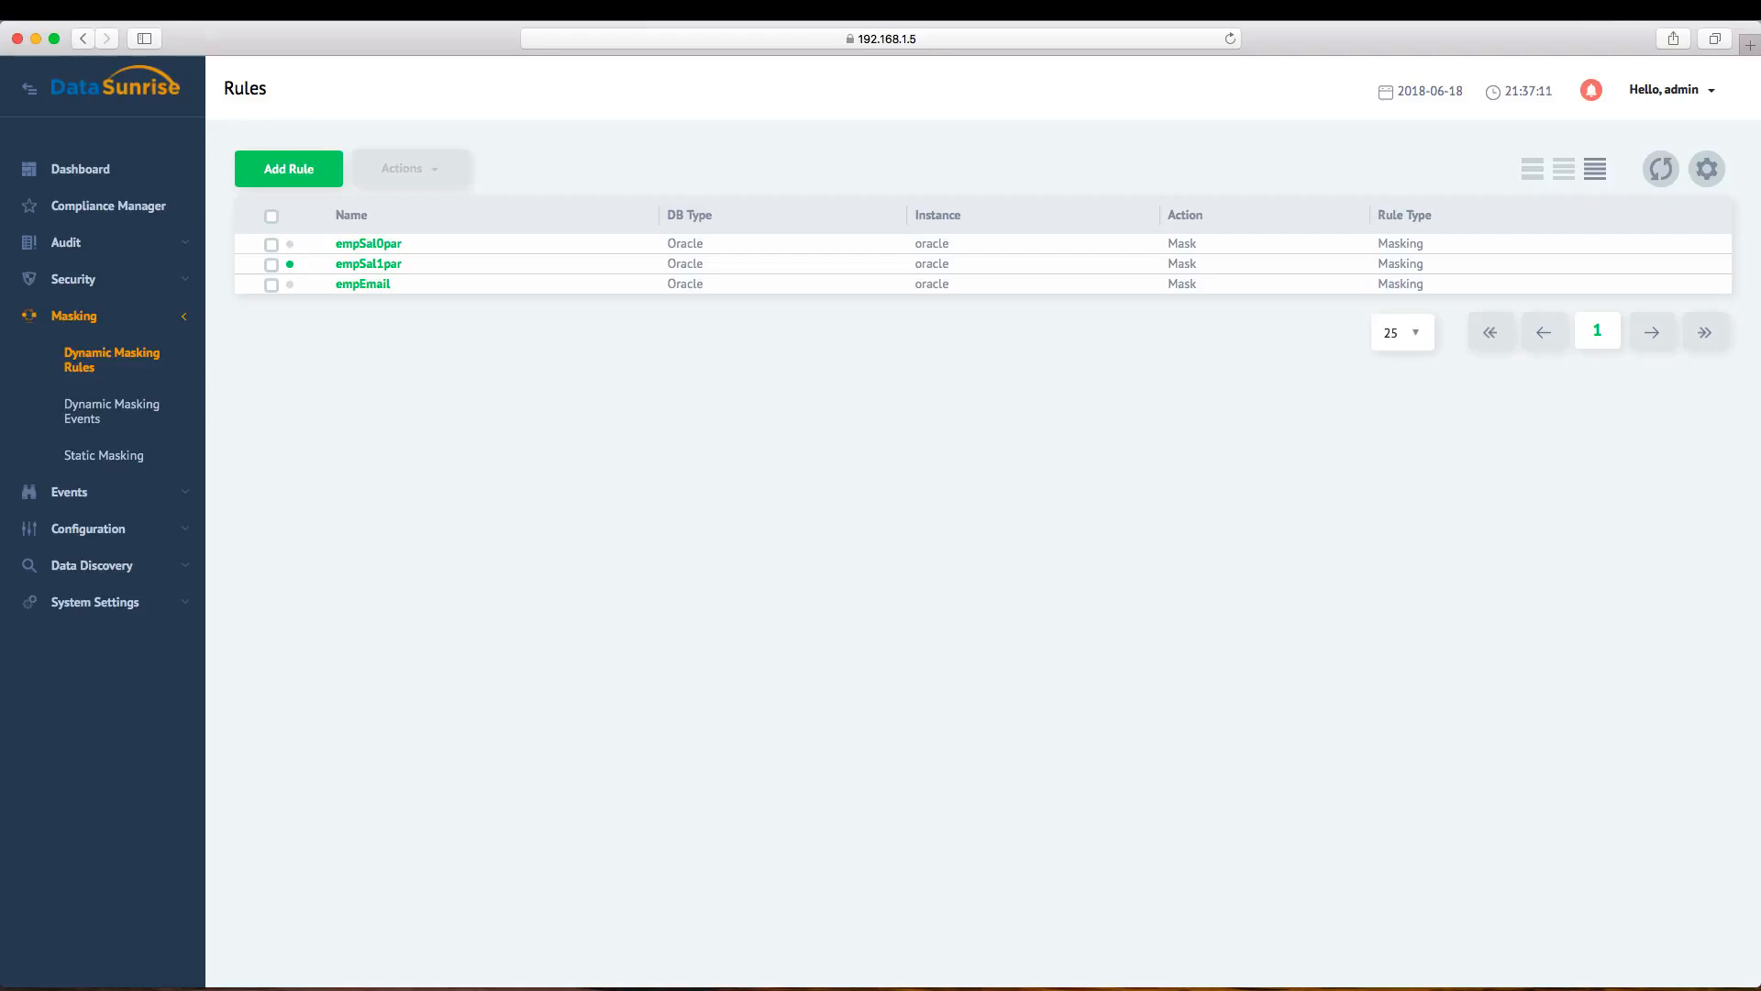
Step: Switch to SQL Developer and compile the get_sal1 function in the hr@DataSunrise worksheet
key(super+Tab)
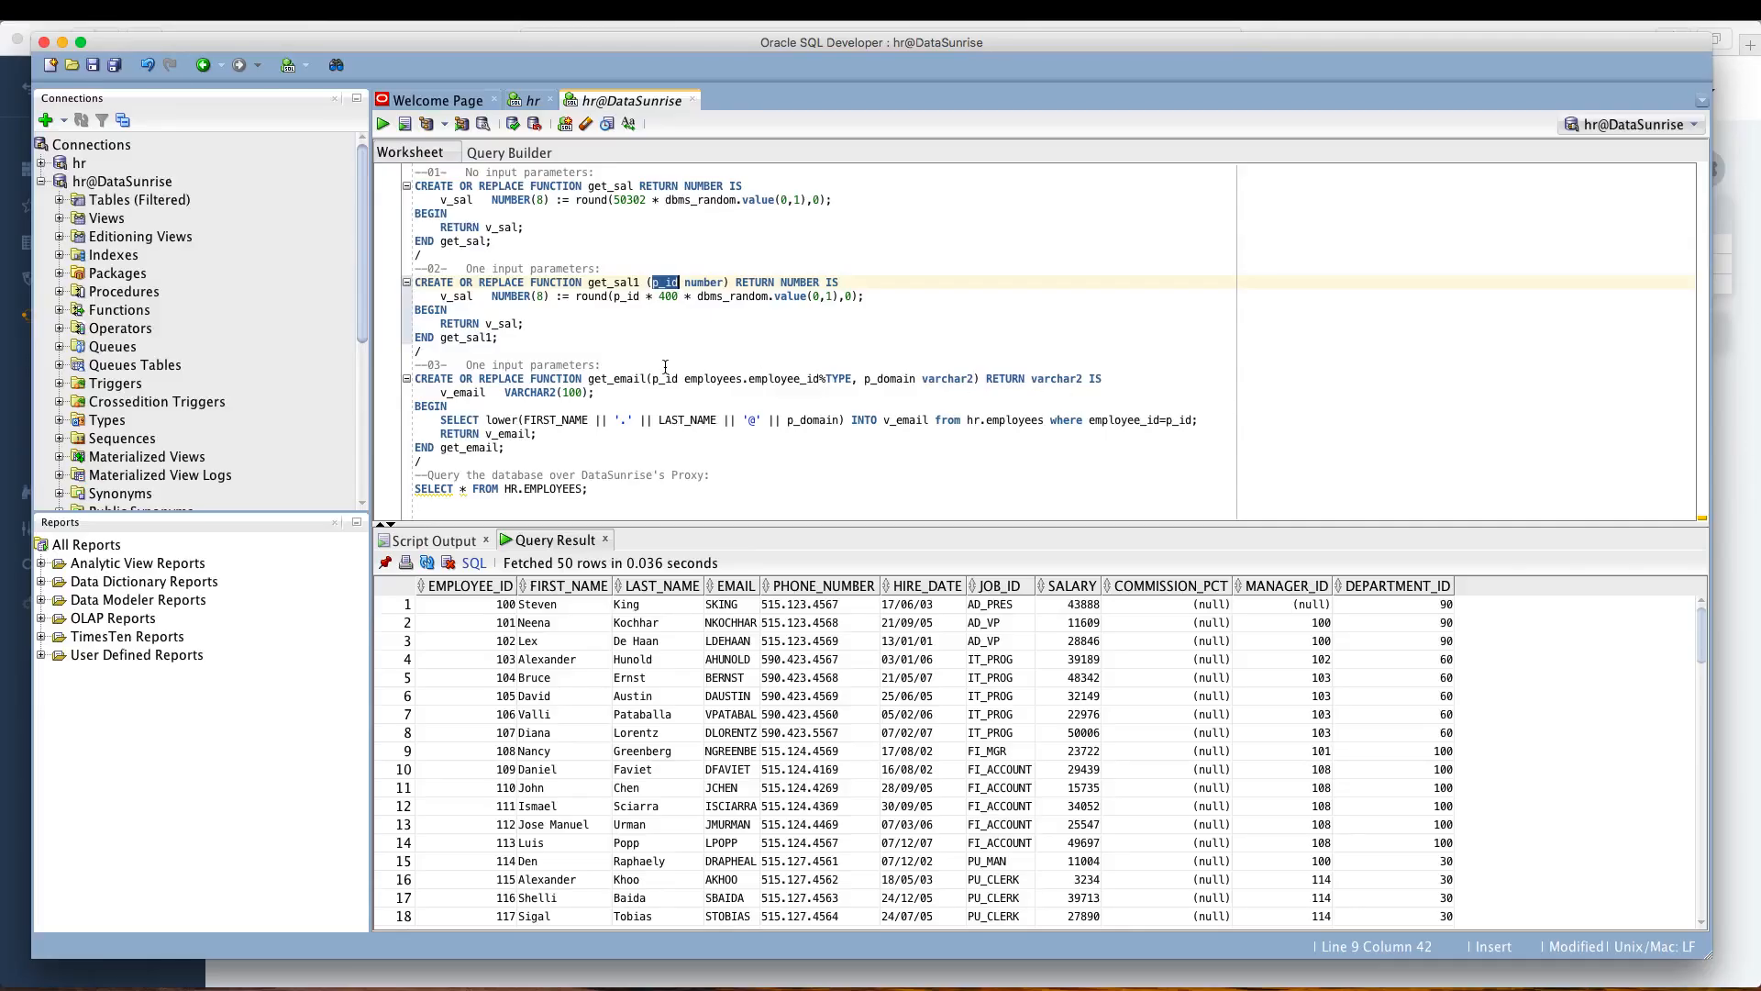
click(598, 335)
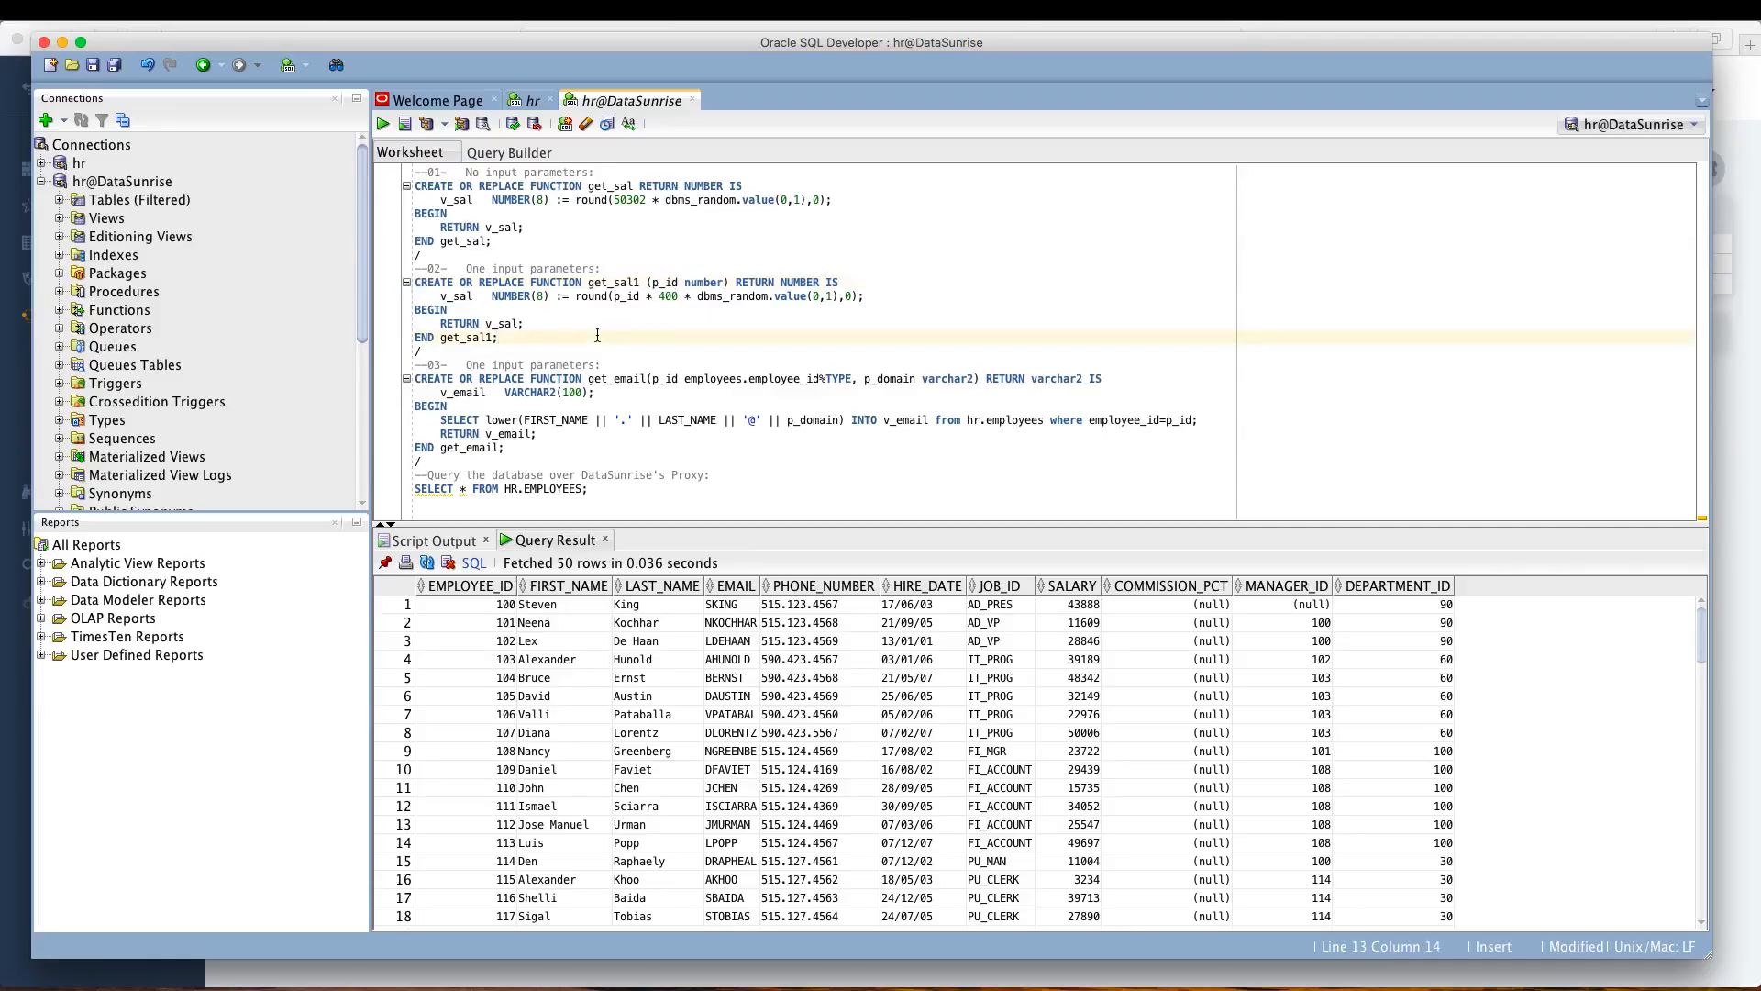
click(383, 126)
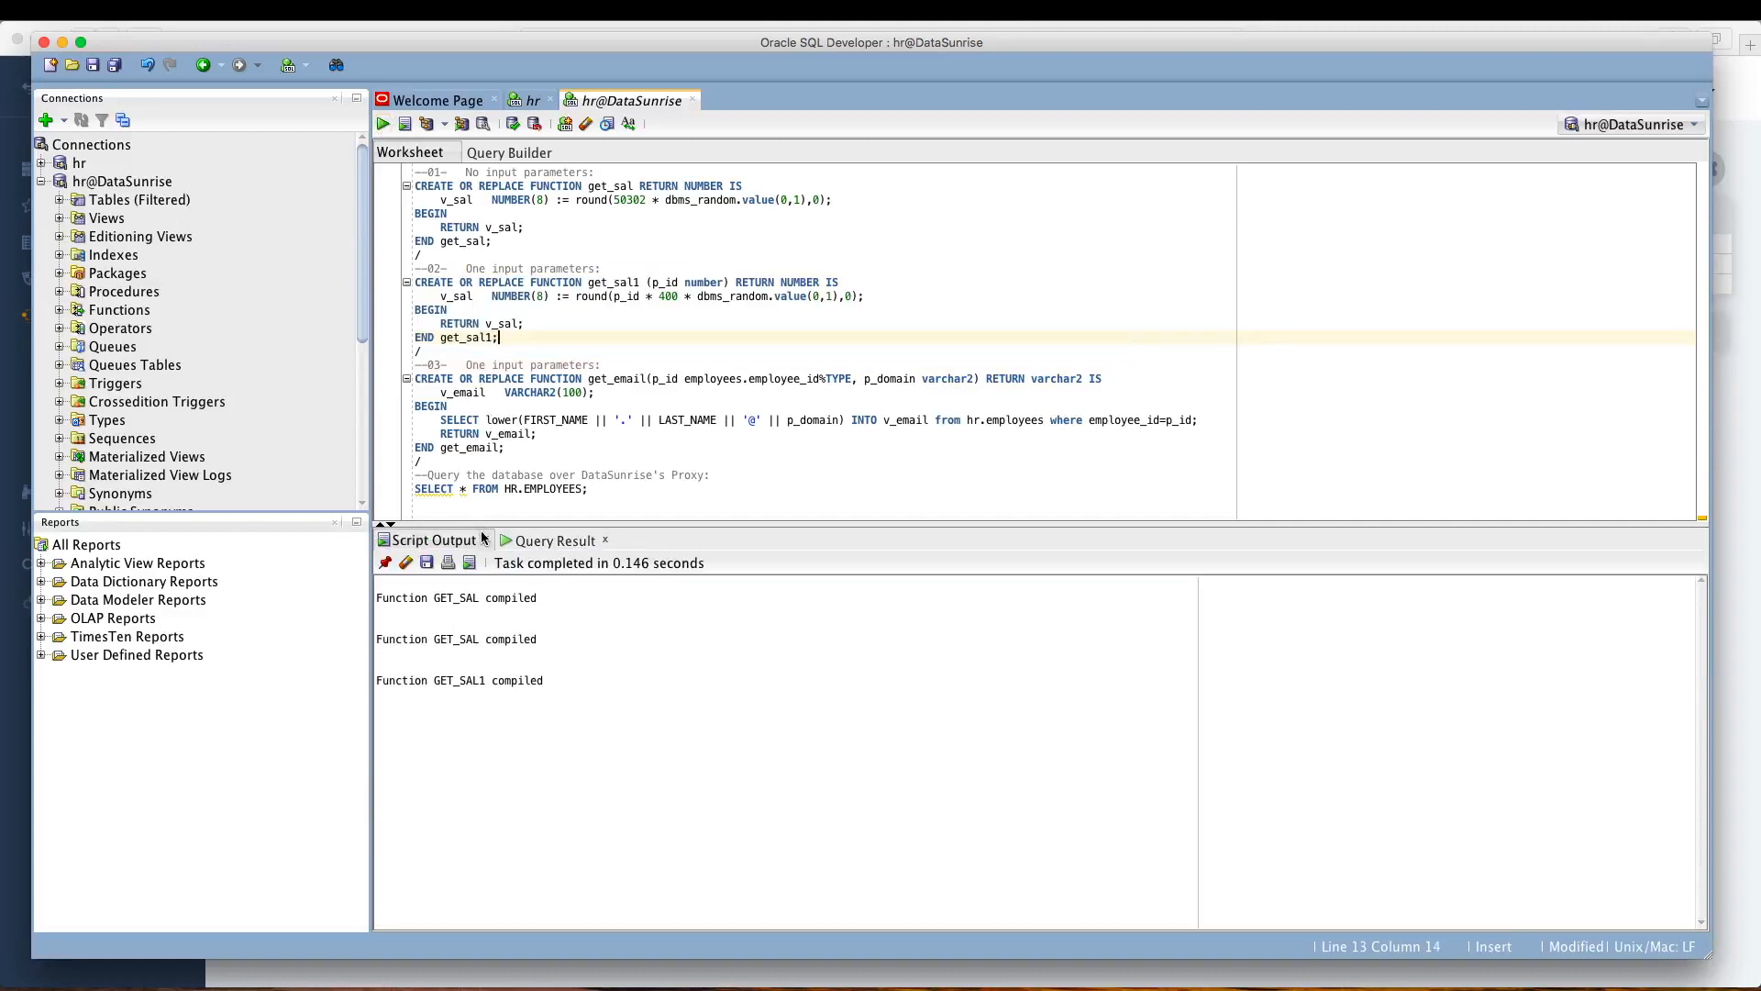
Step: Run SELECT * FROM HR.EMPLOYEES over the proxy several times to compare the salaries masked with get_sal1
click(610, 487)
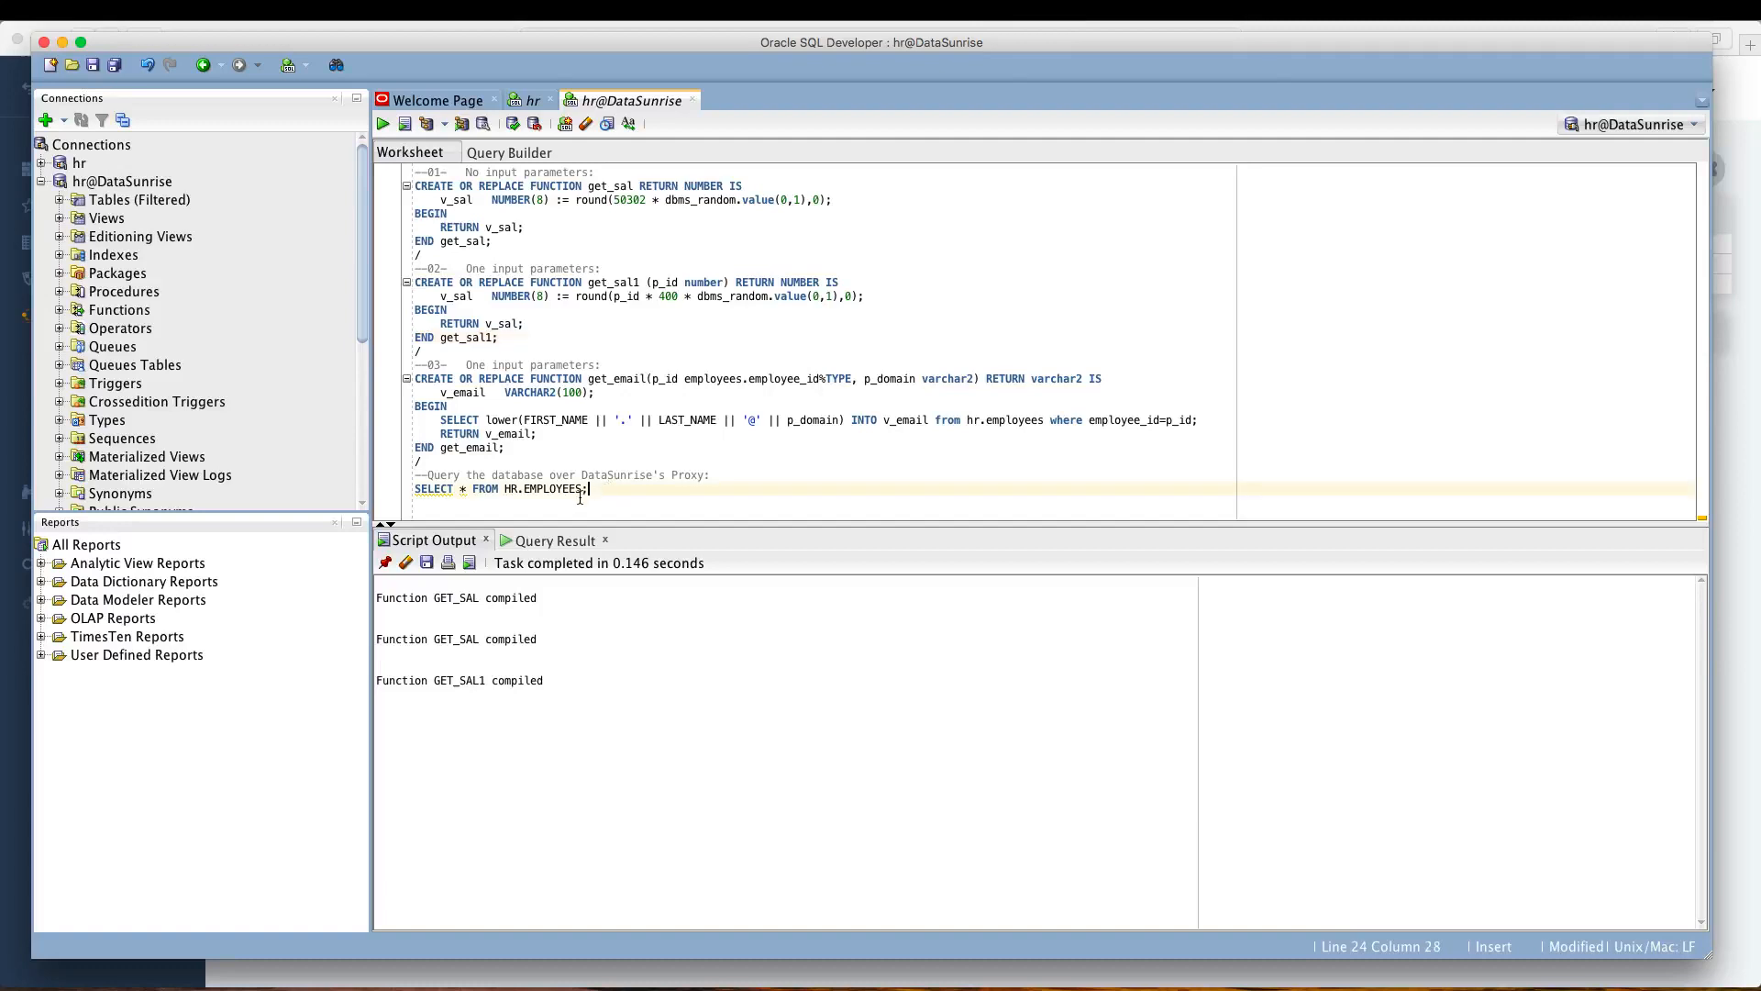
click(382, 126)
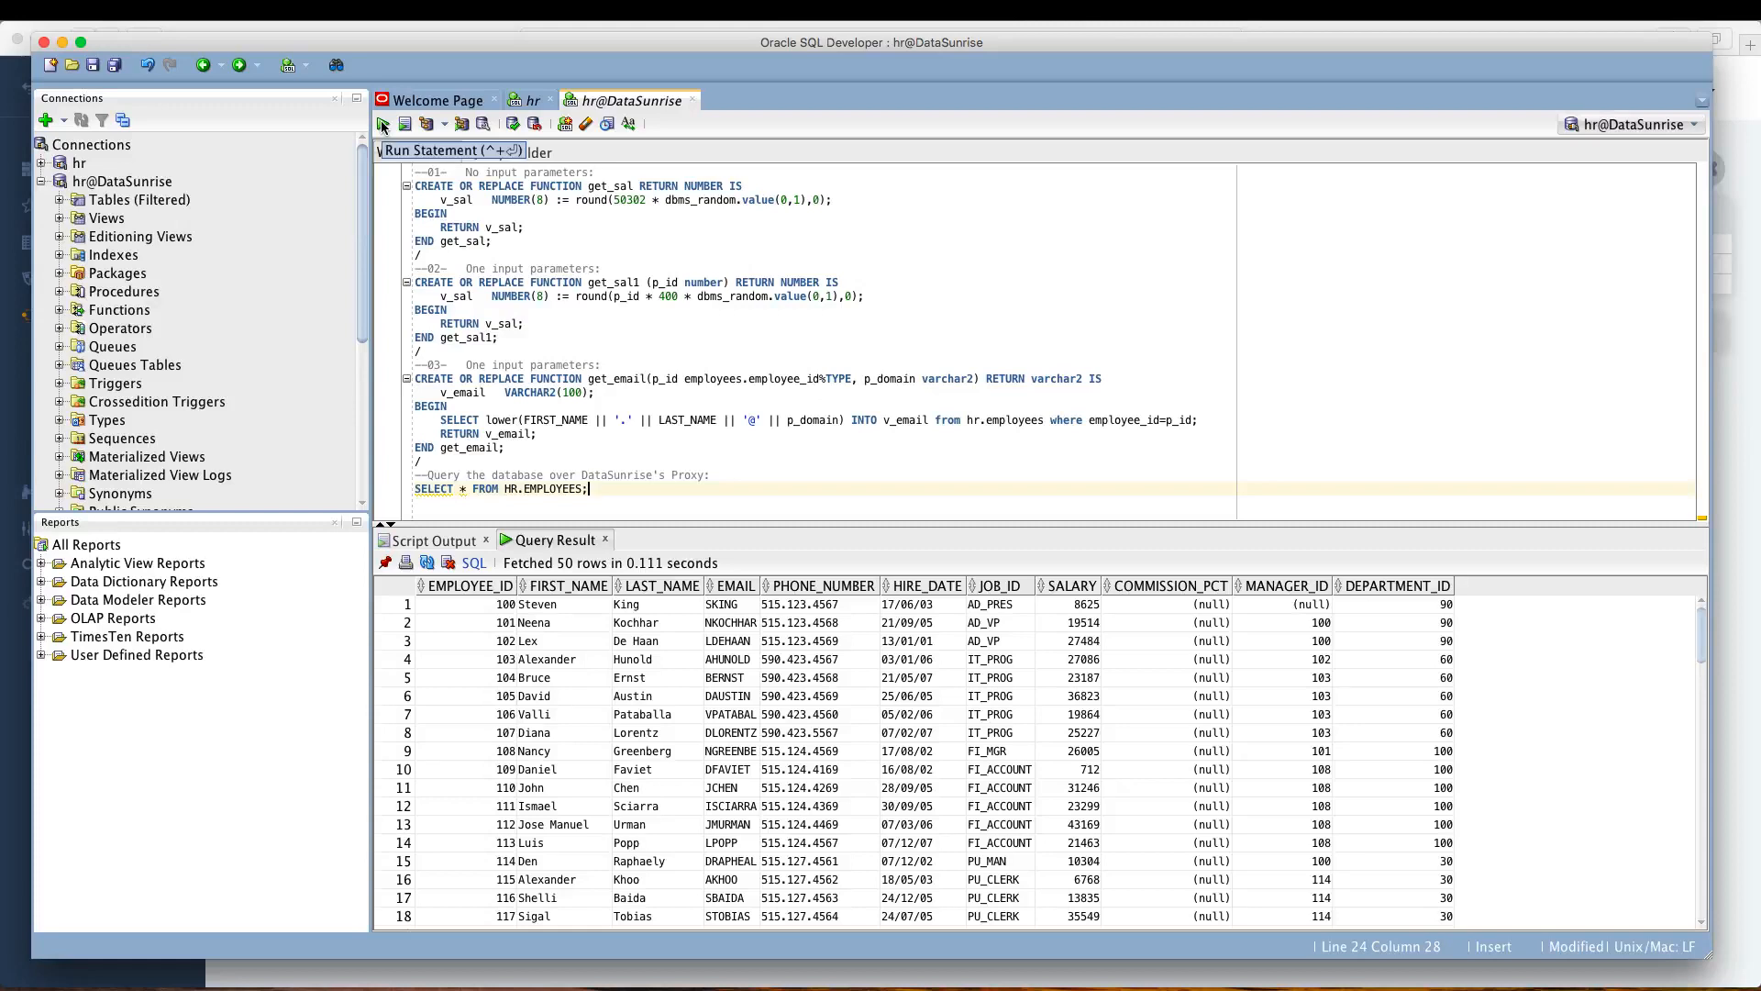
click(384, 126)
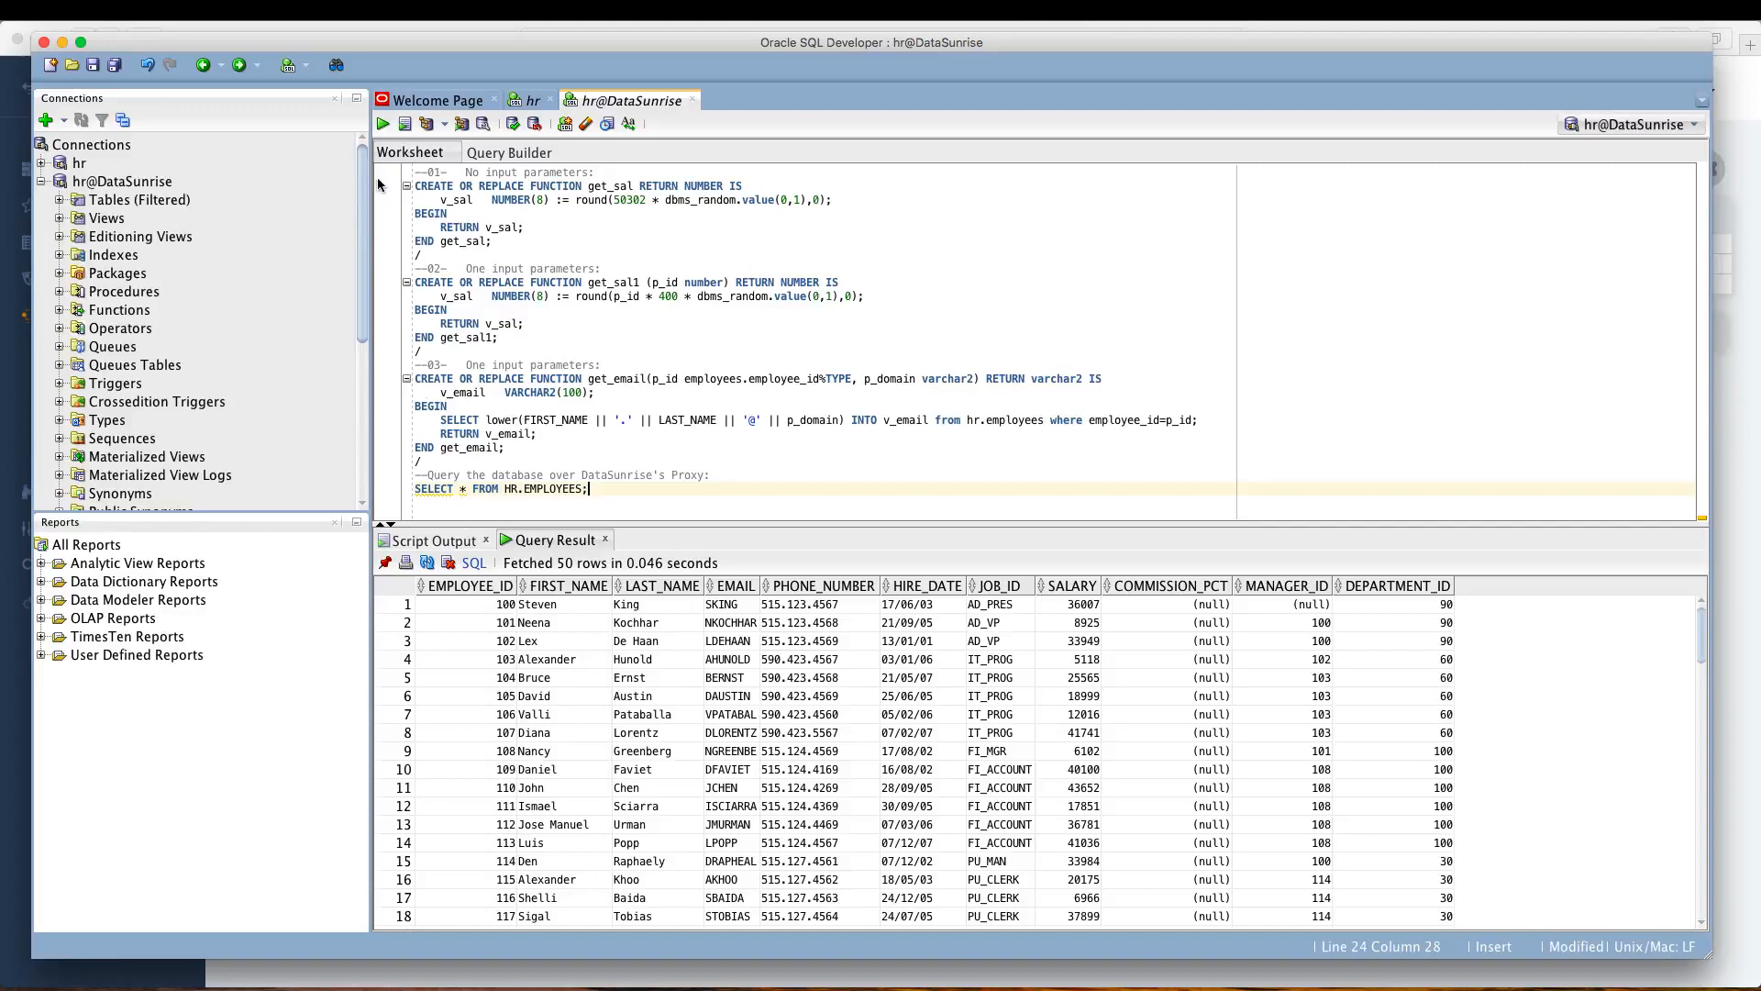
click(385, 125)
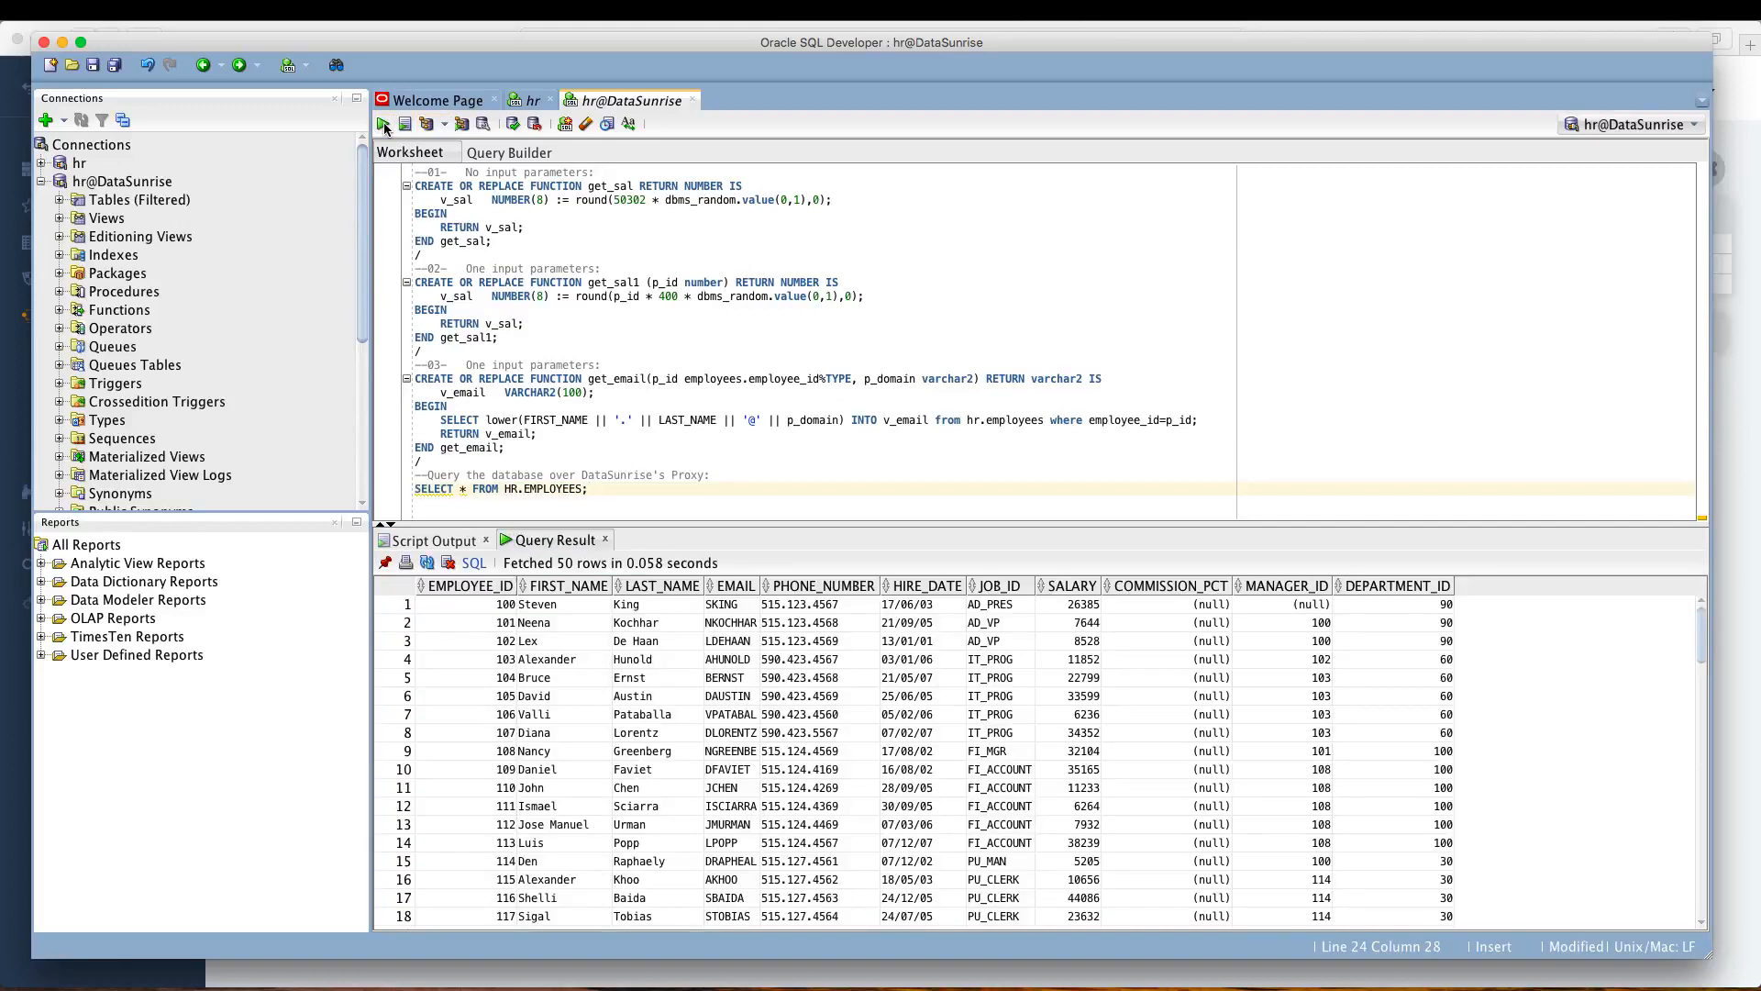
click(384, 125)
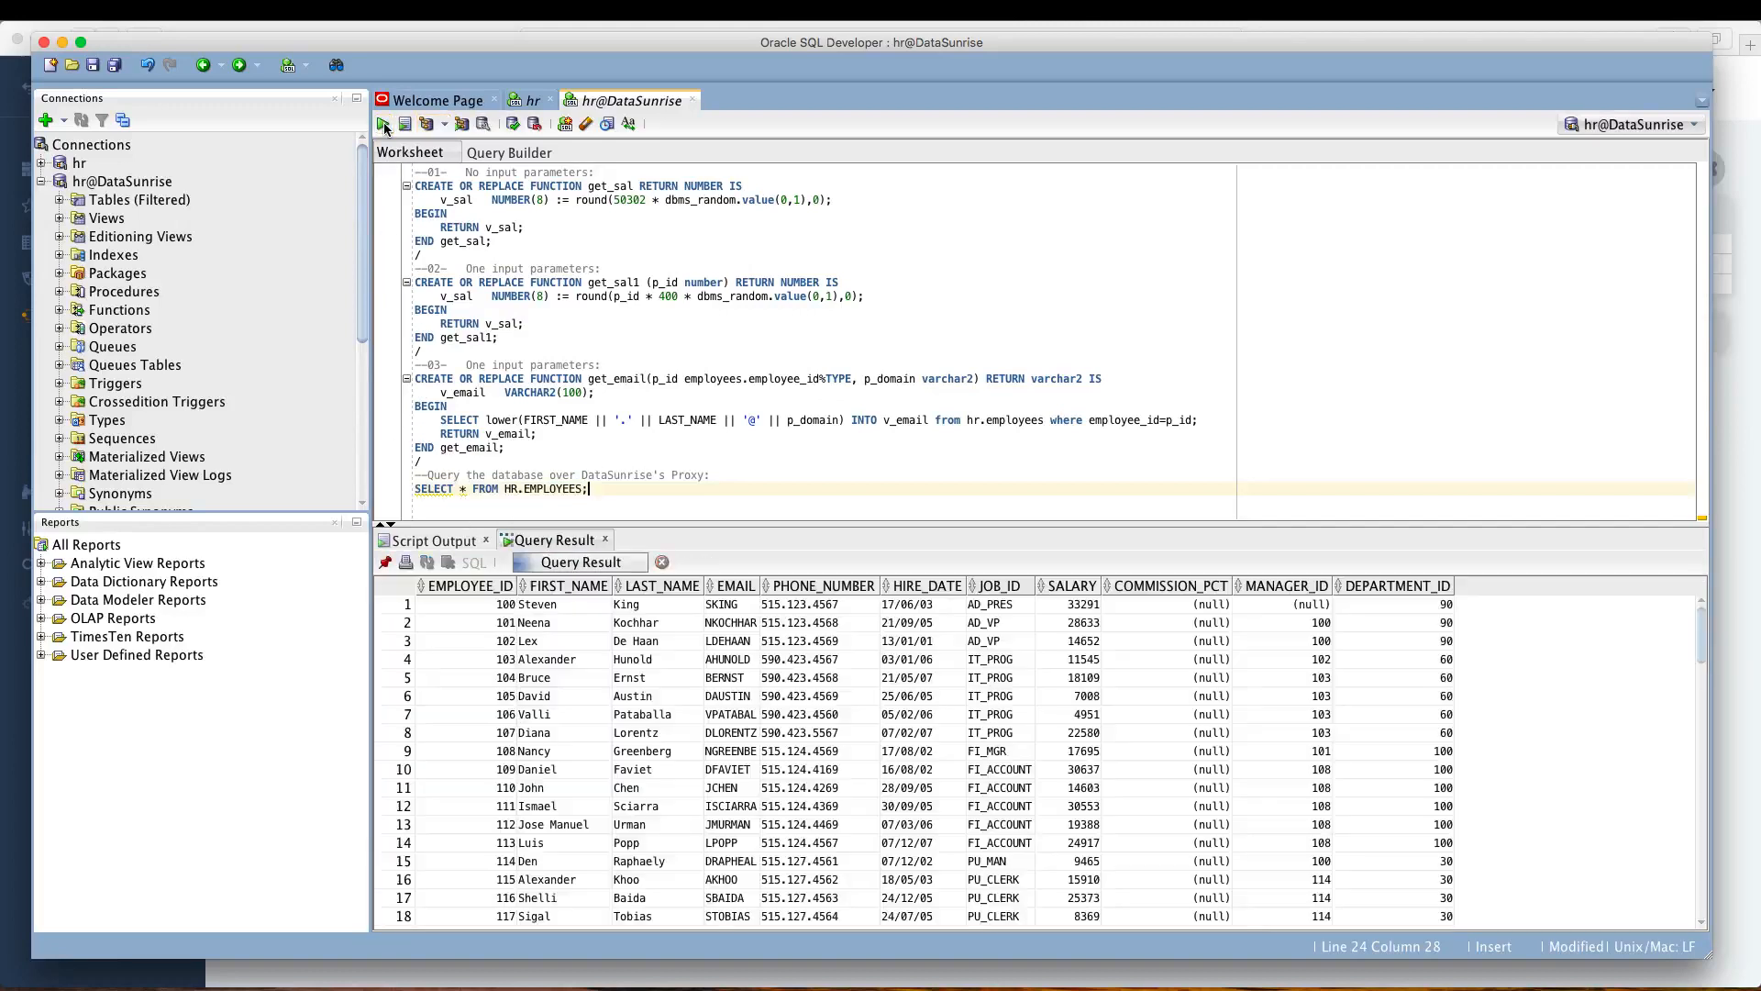
click(384, 124)
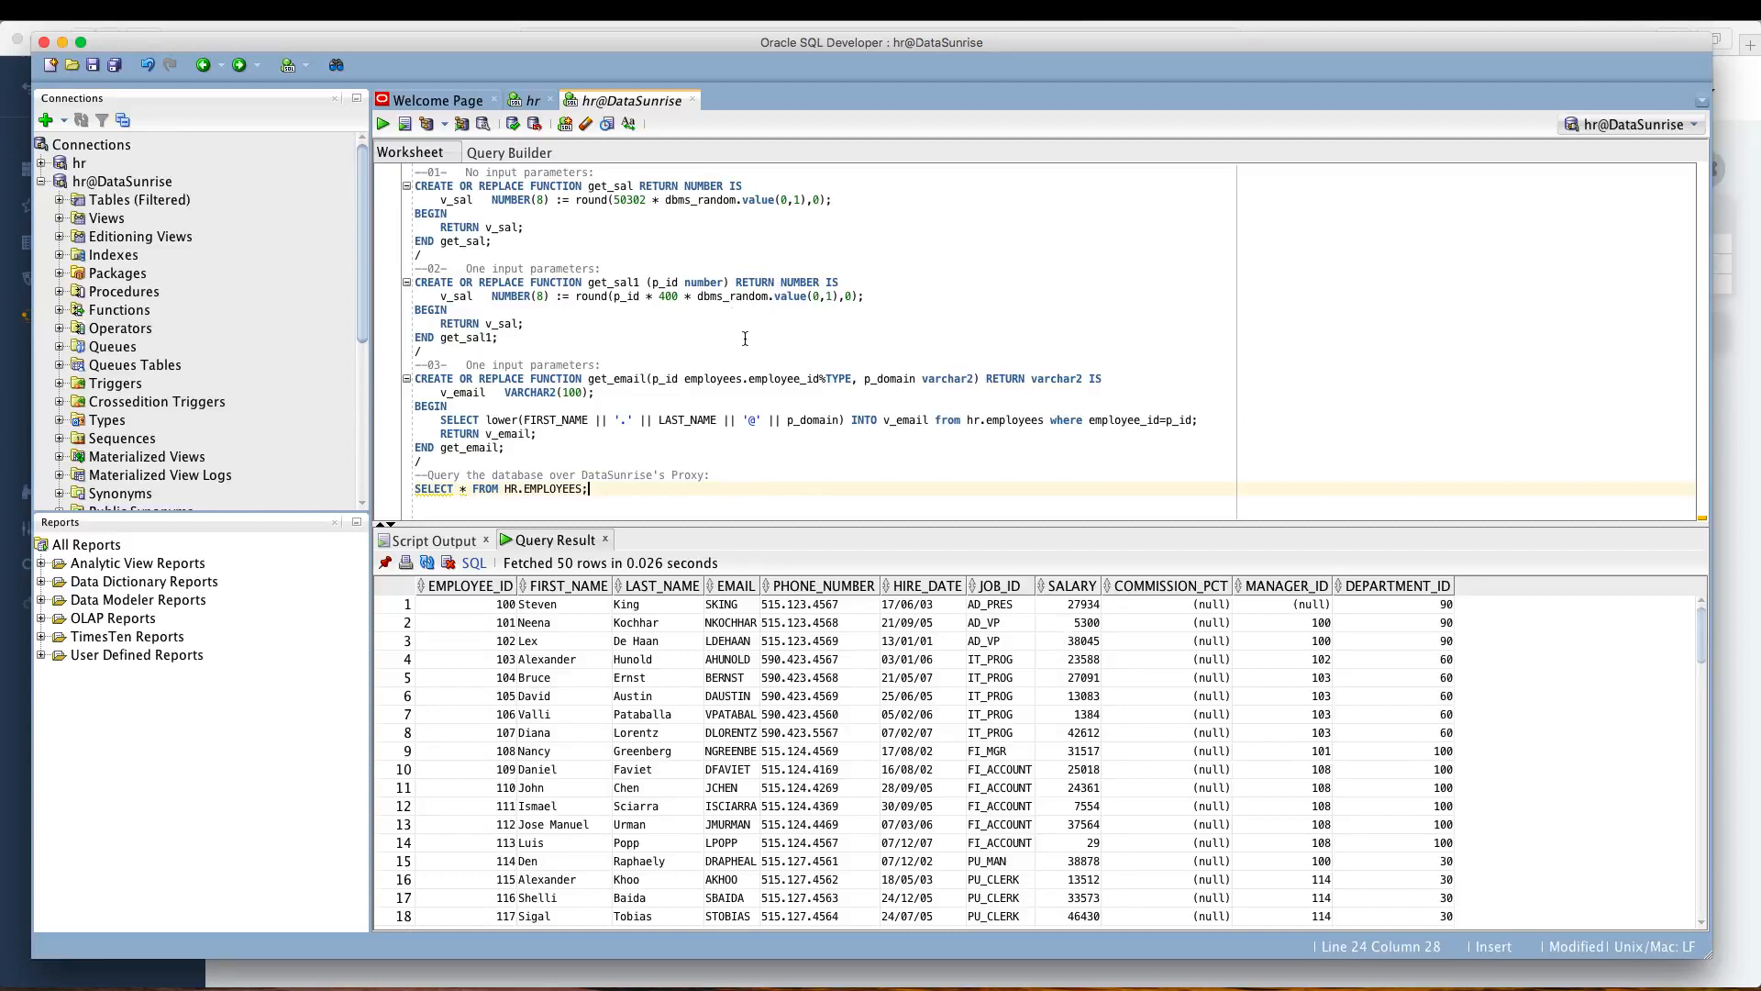
Step: Rerun the HR.EMPLOYEES query several times in the direct hr worksheet to check the unmasked salaries, and return to hr@DataSunrise
click(525, 102)
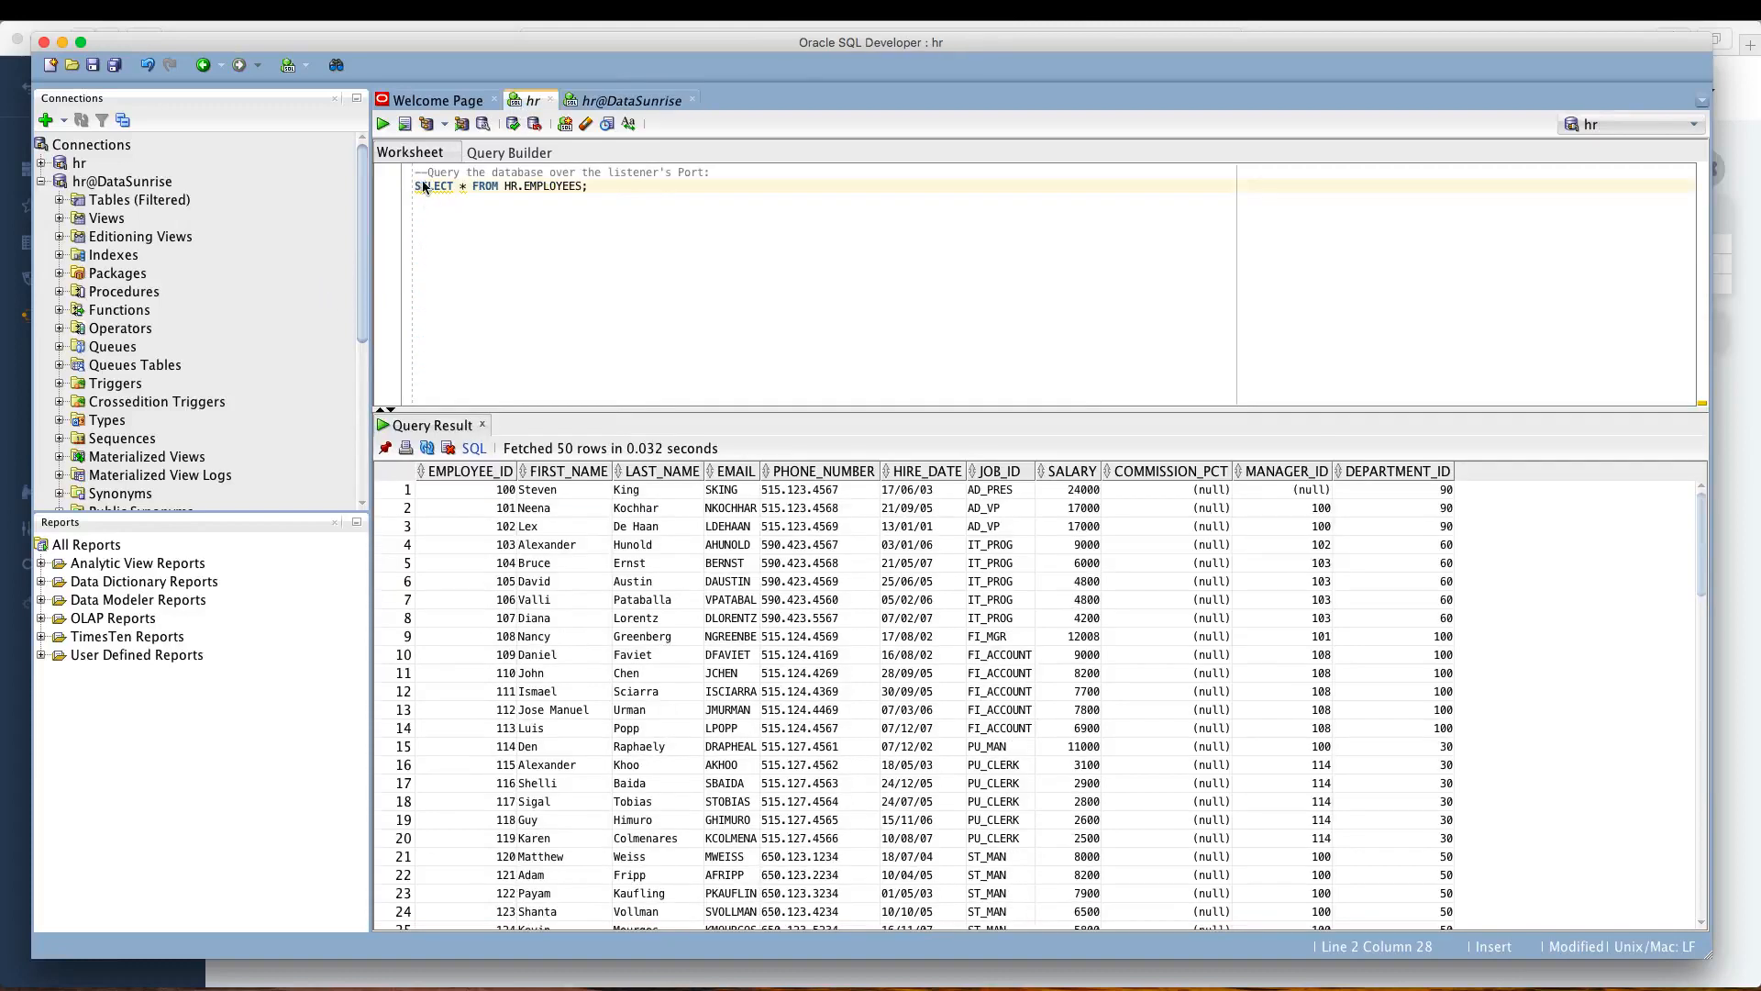
click(383, 125)
click(383, 125)
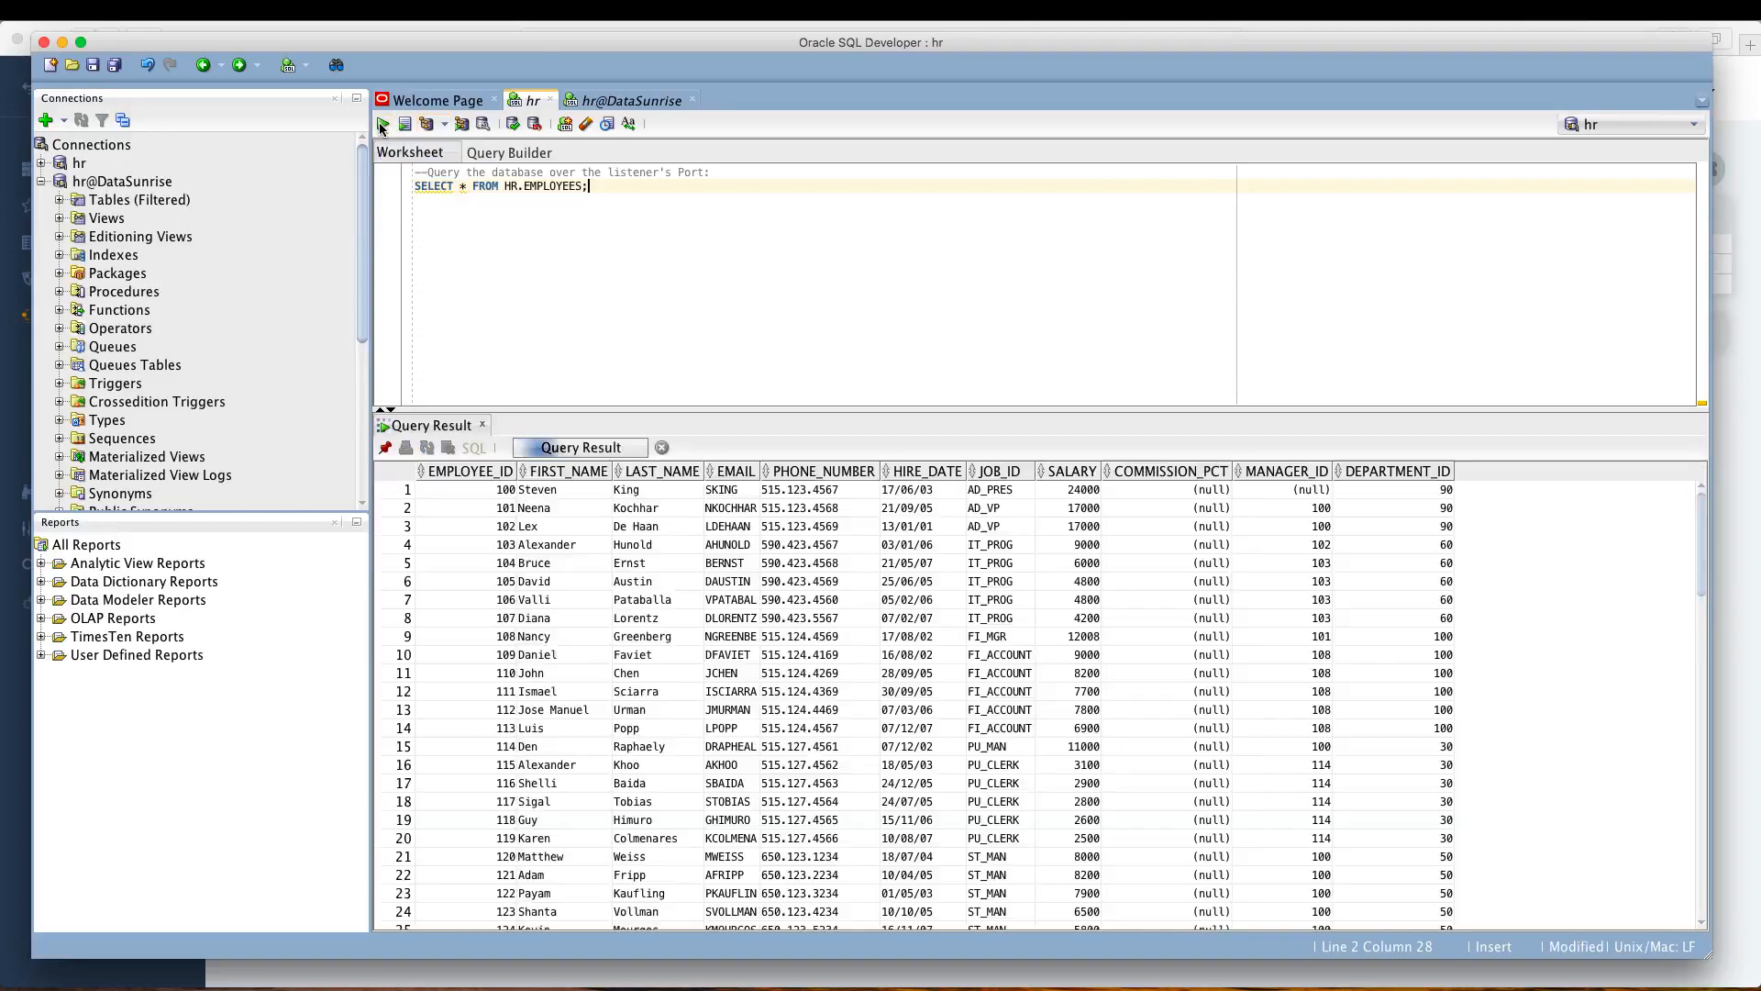
click(383, 125)
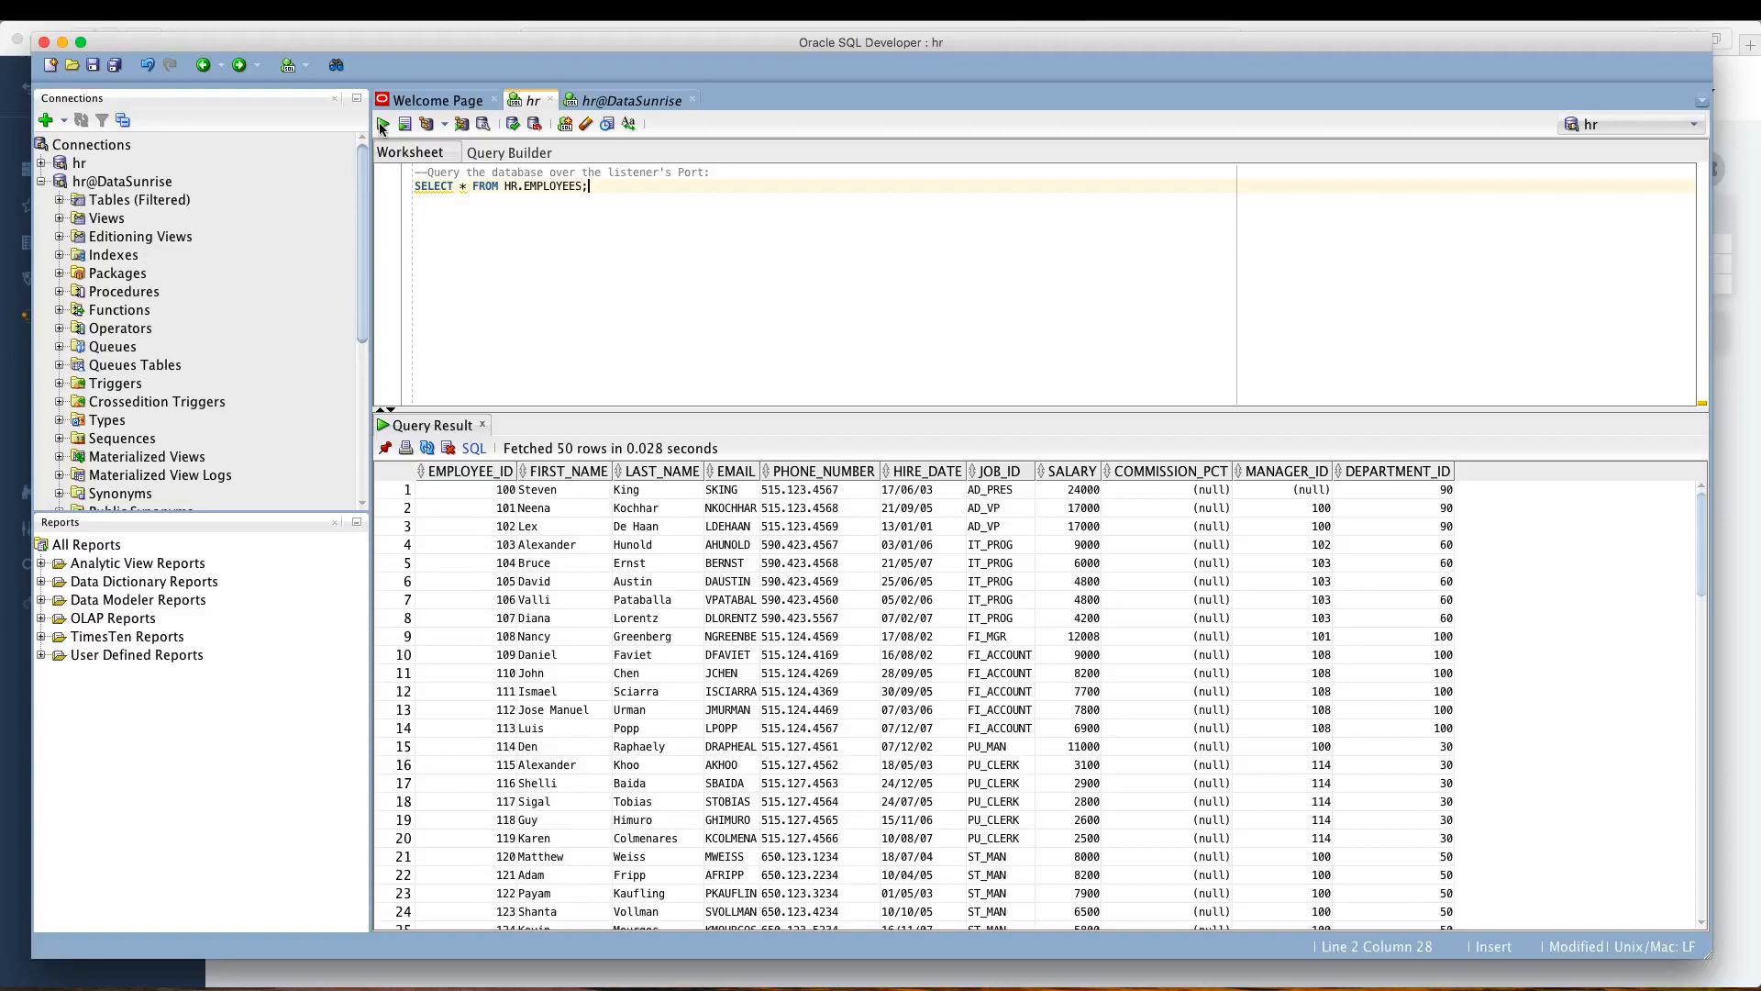
click(382, 125)
click(632, 103)
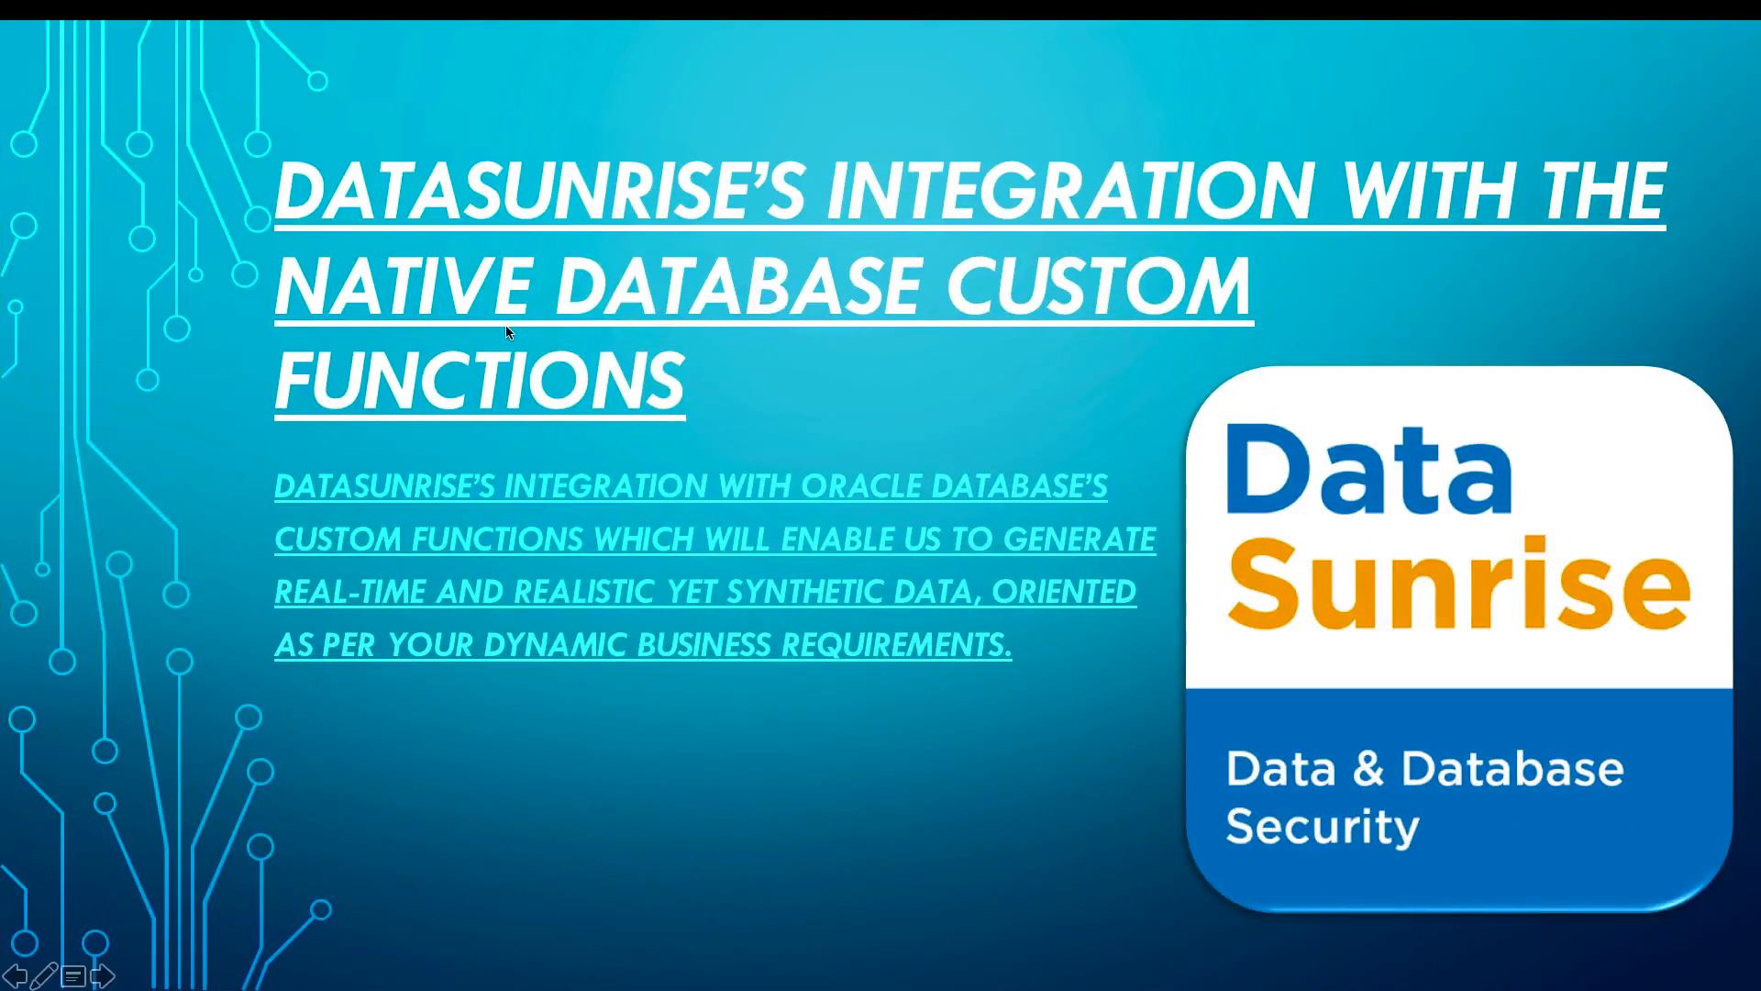
Step: Leave the slide show, switch to DataSunrise in Safari and open the empEmail rule to examine its masked EMAIL column and GET_EMAIL settings
key(Escape)
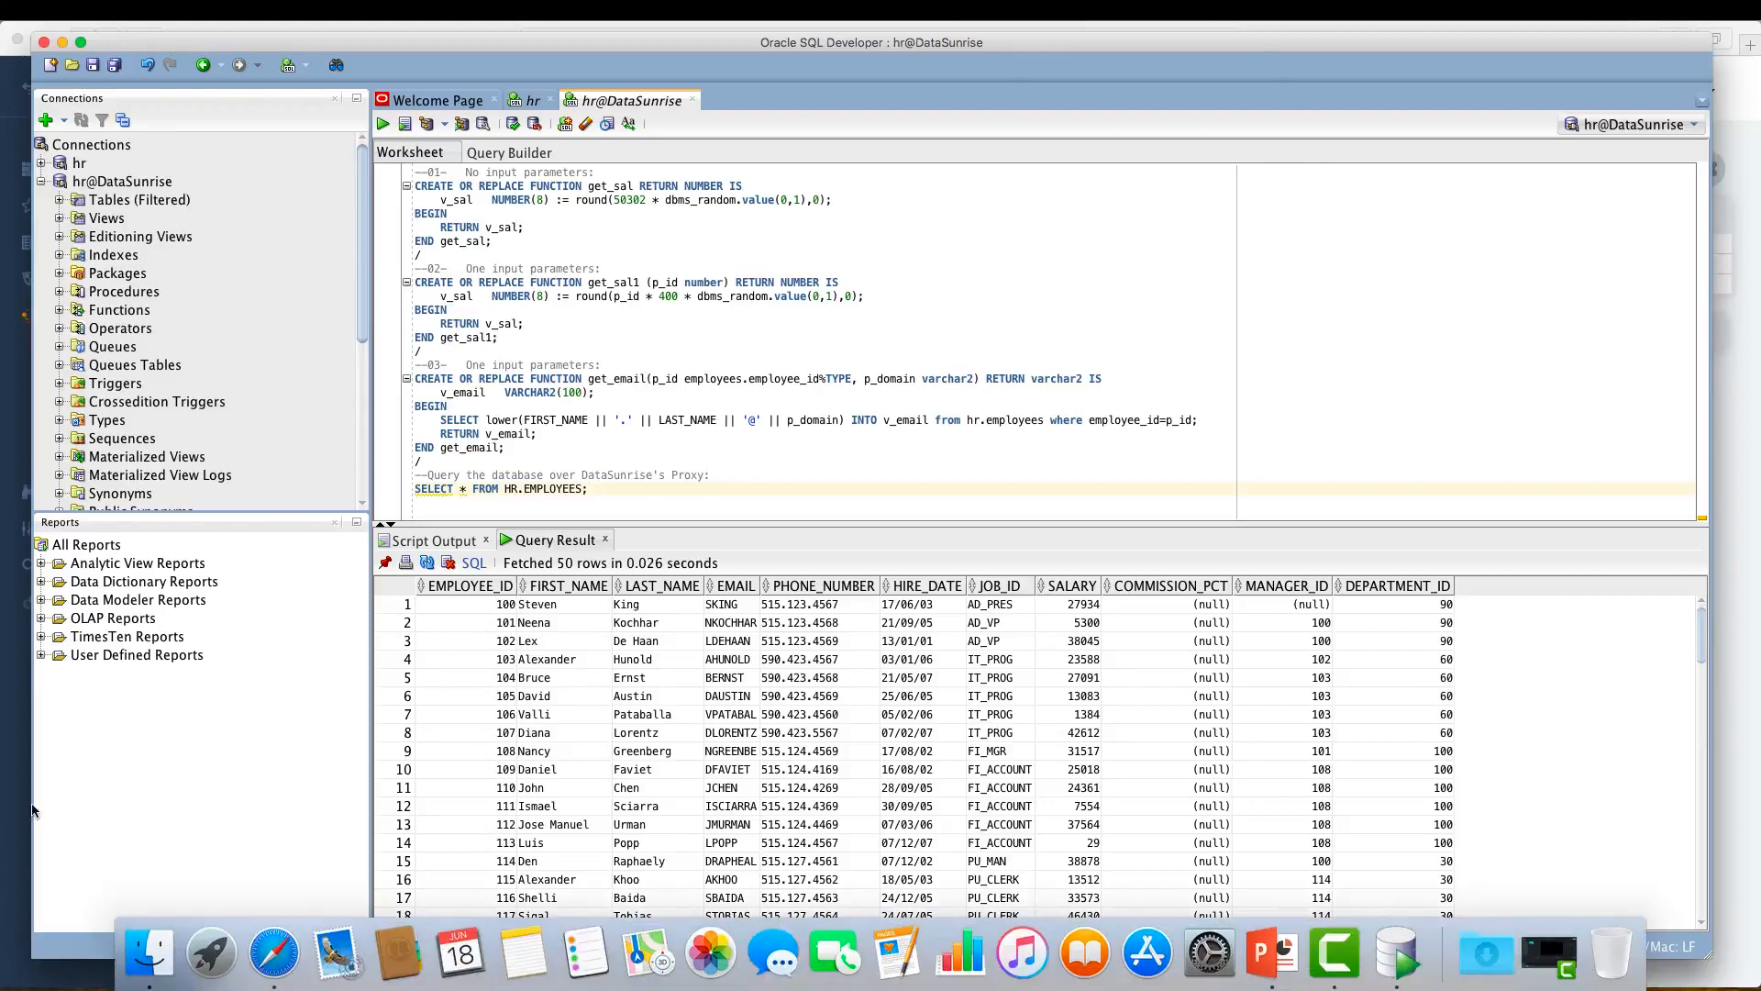
click(273, 954)
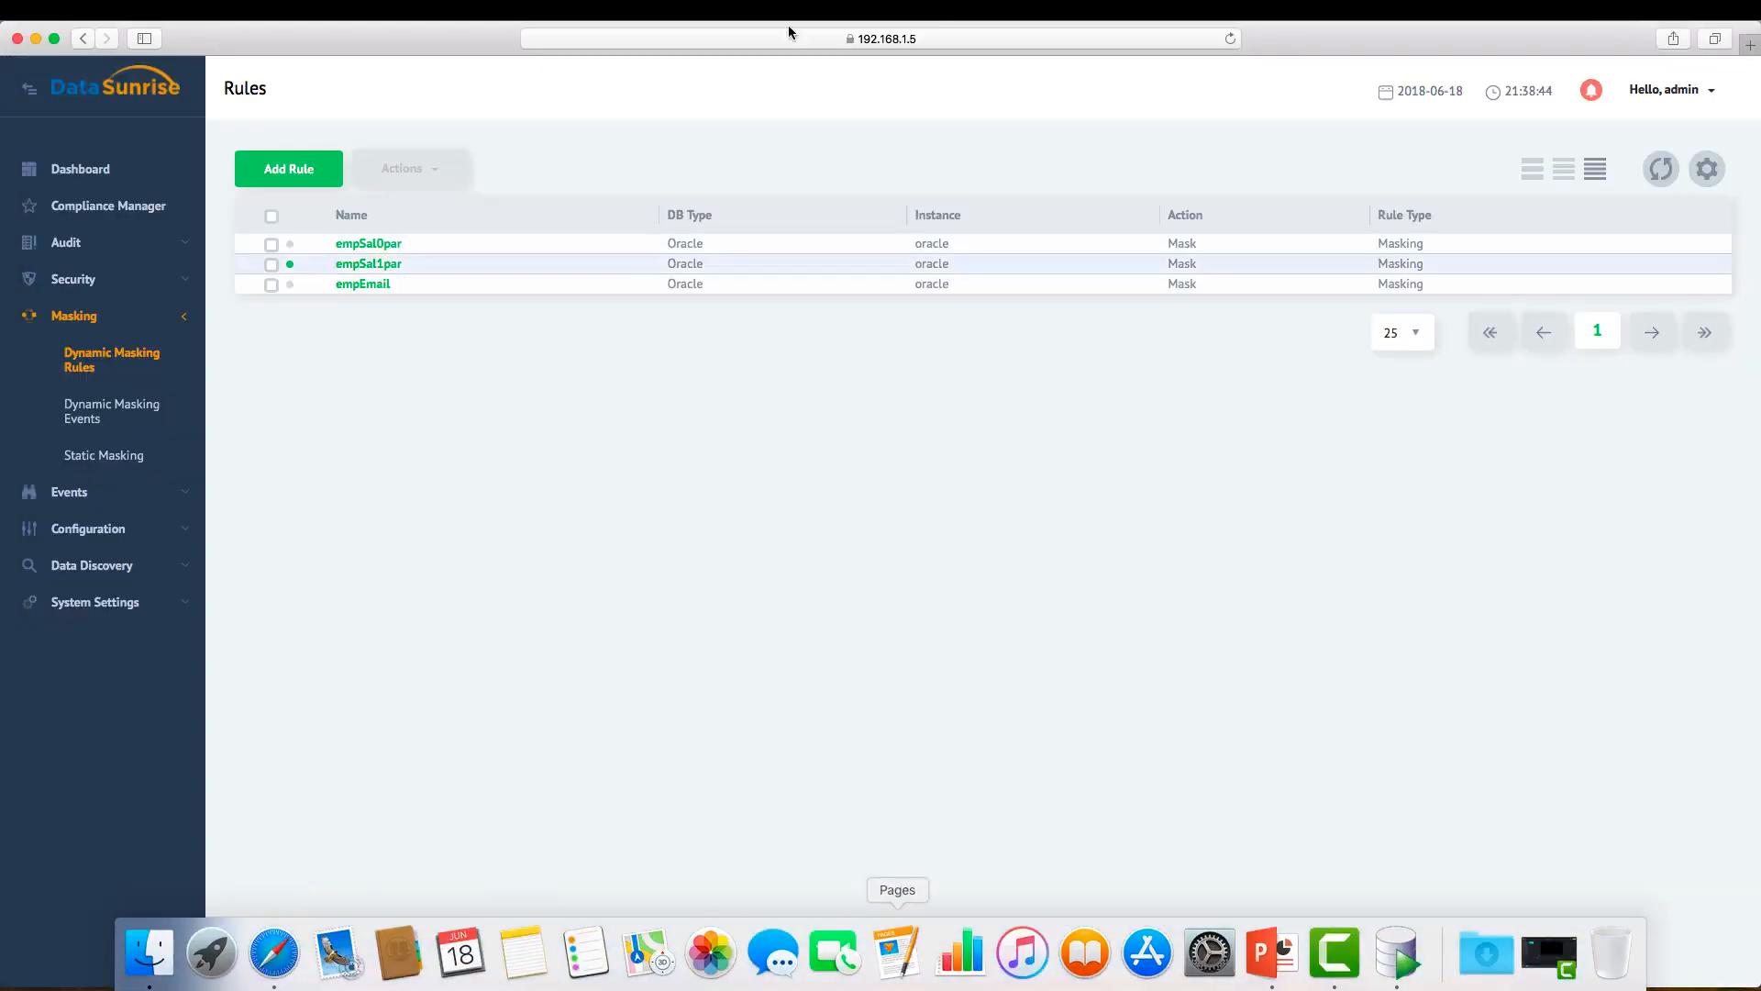
click(380, 291)
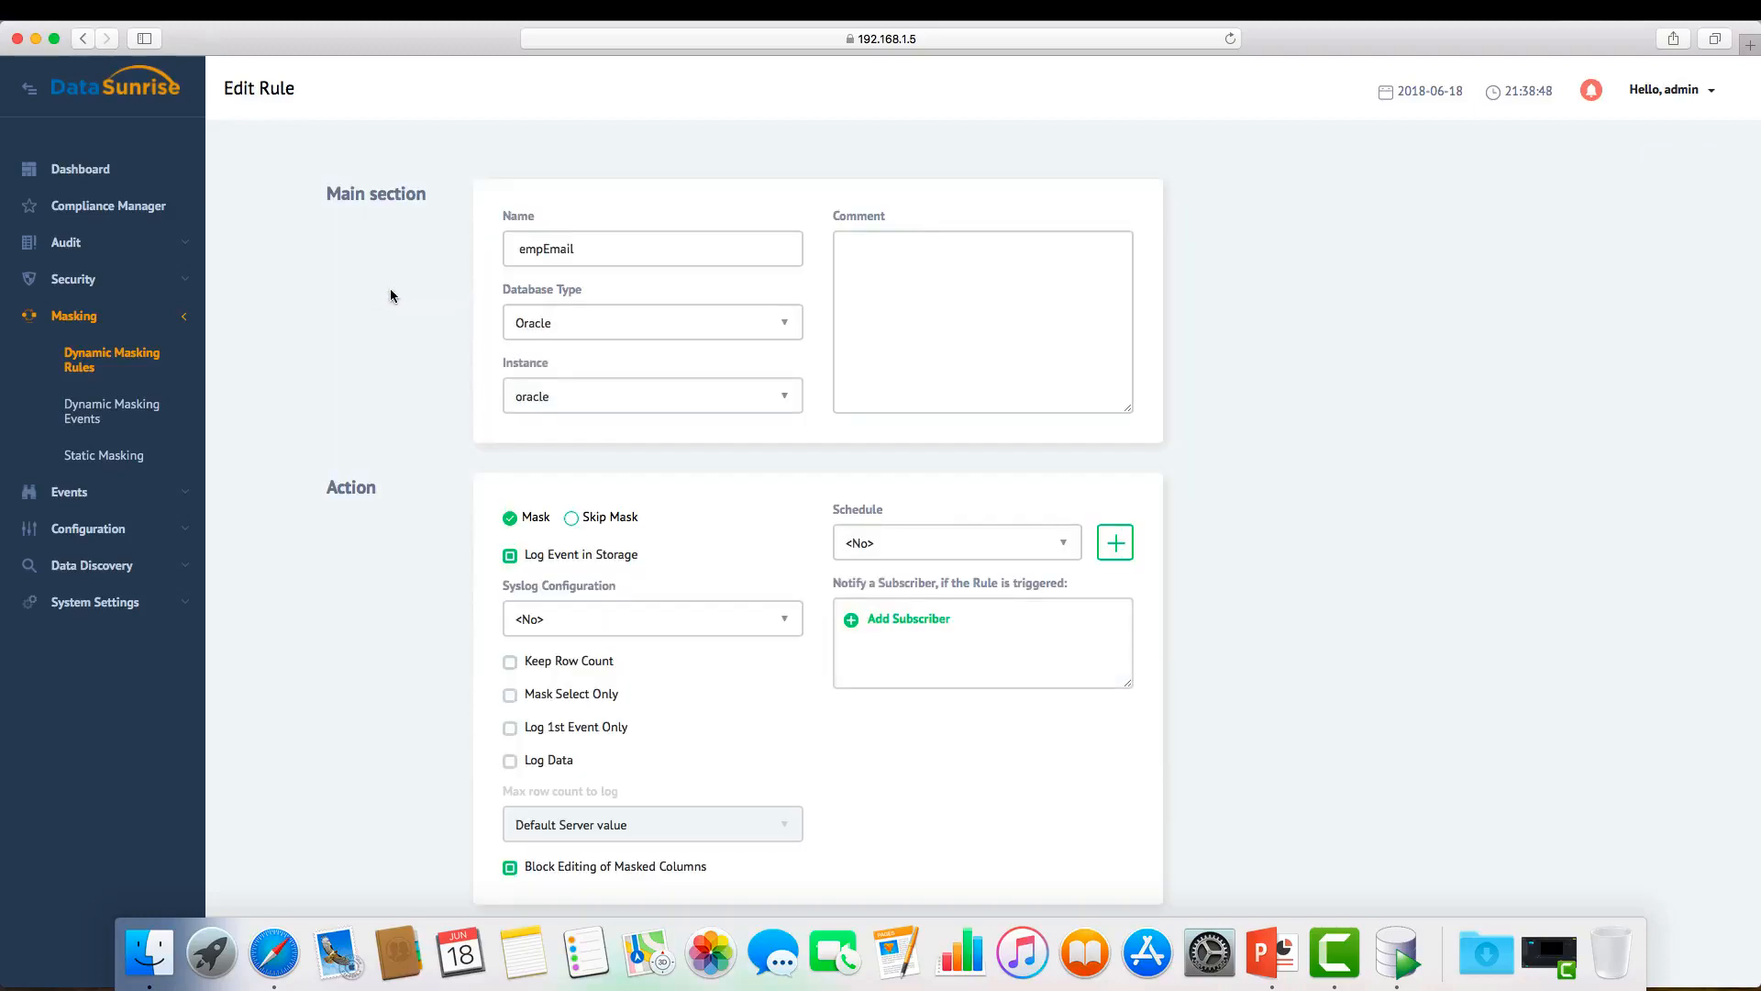
scroll(714, 378, down, 10)
scroll(708, 372, up, 7)
scroll(707, 372, down, 6)
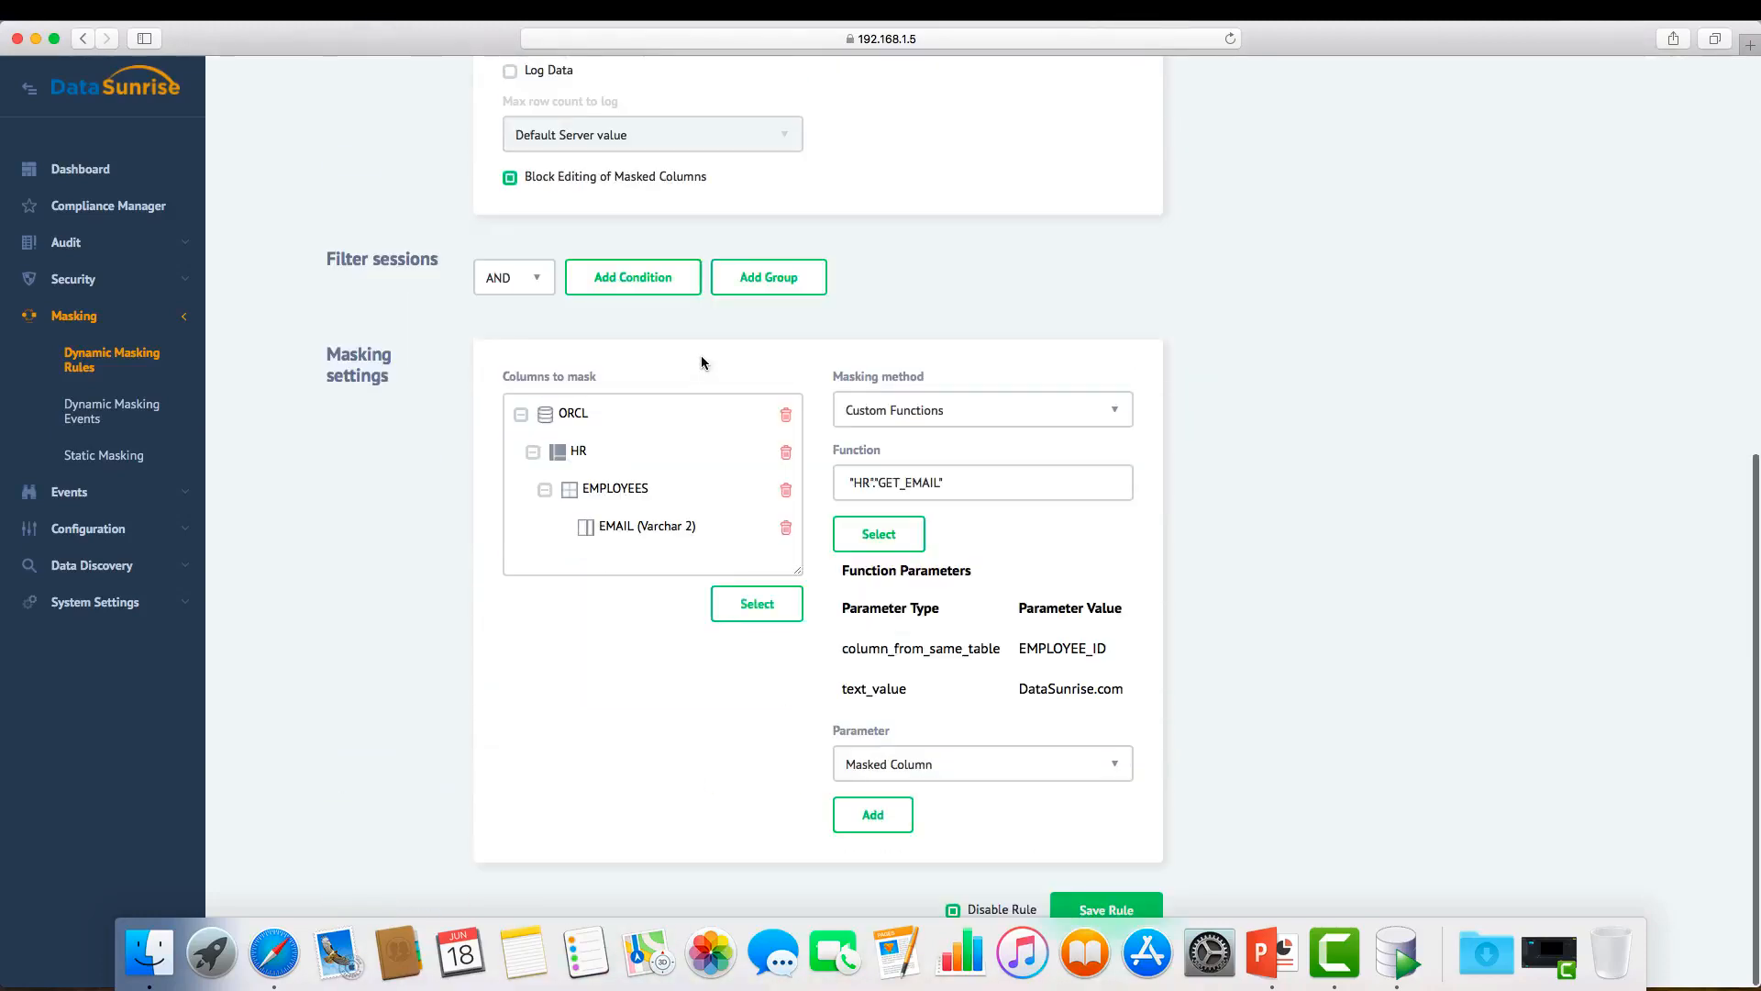
double_click(616, 527)
Step: Open the column selection for the empEmail rule and filter it by schema hr and table employees
click(789, 607)
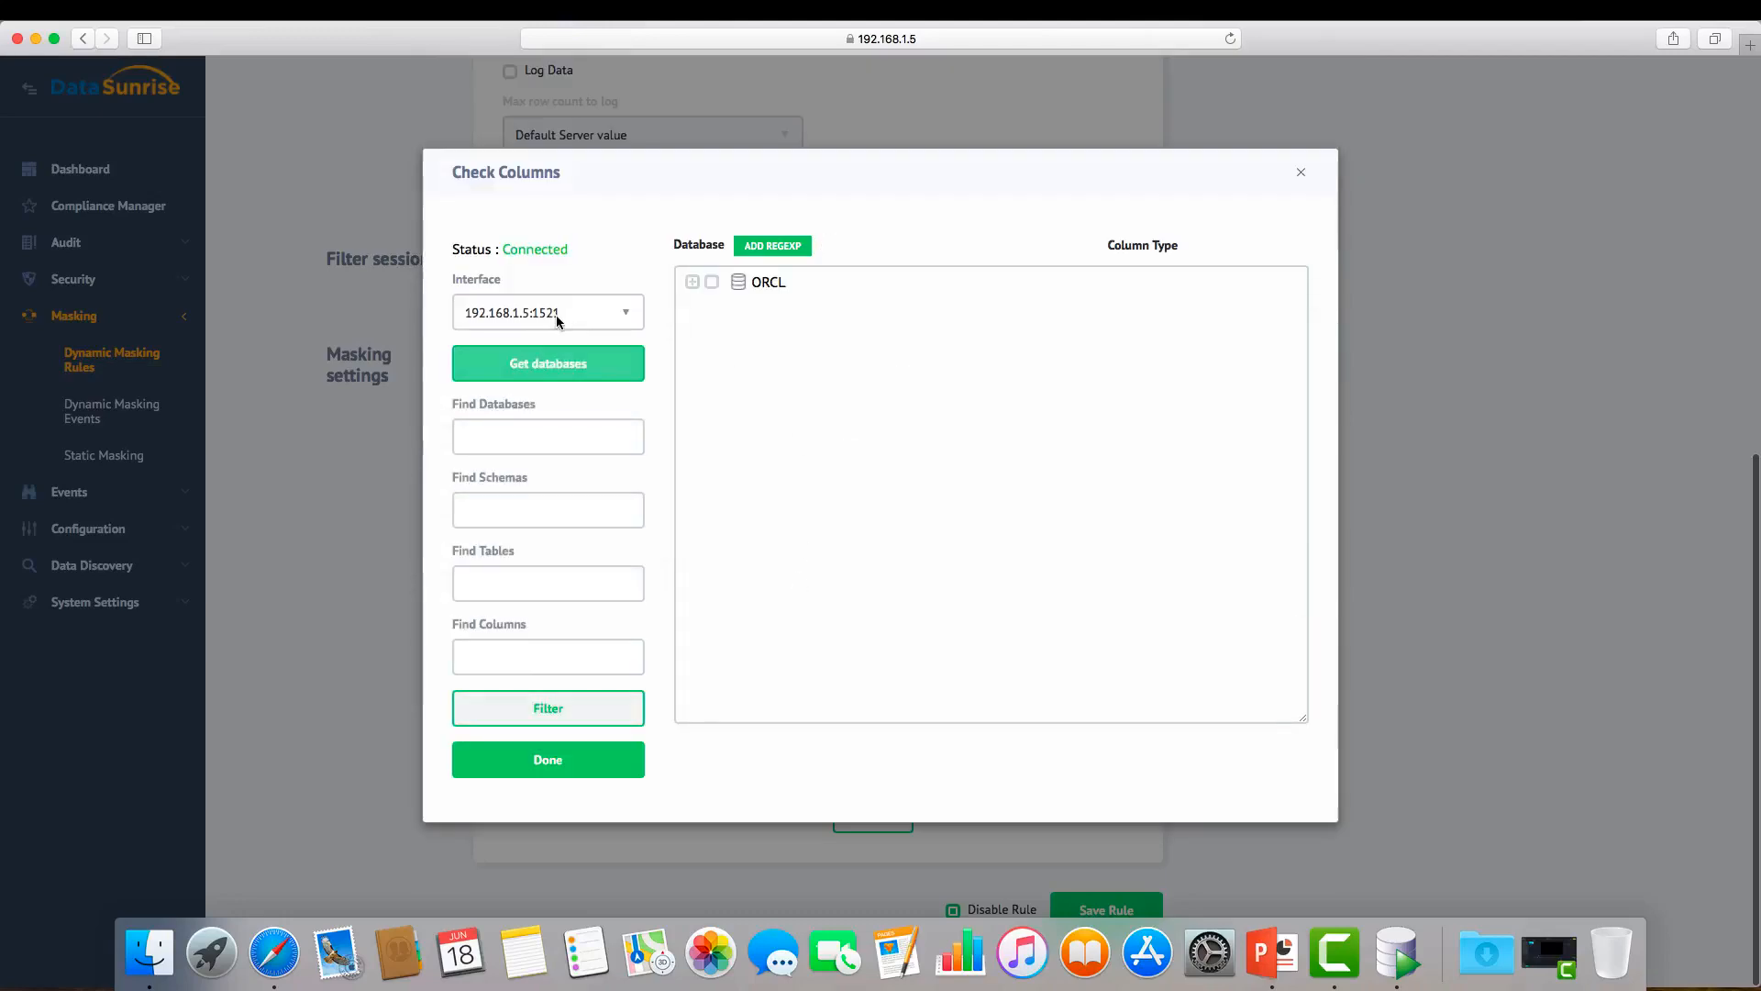
click(539, 586)
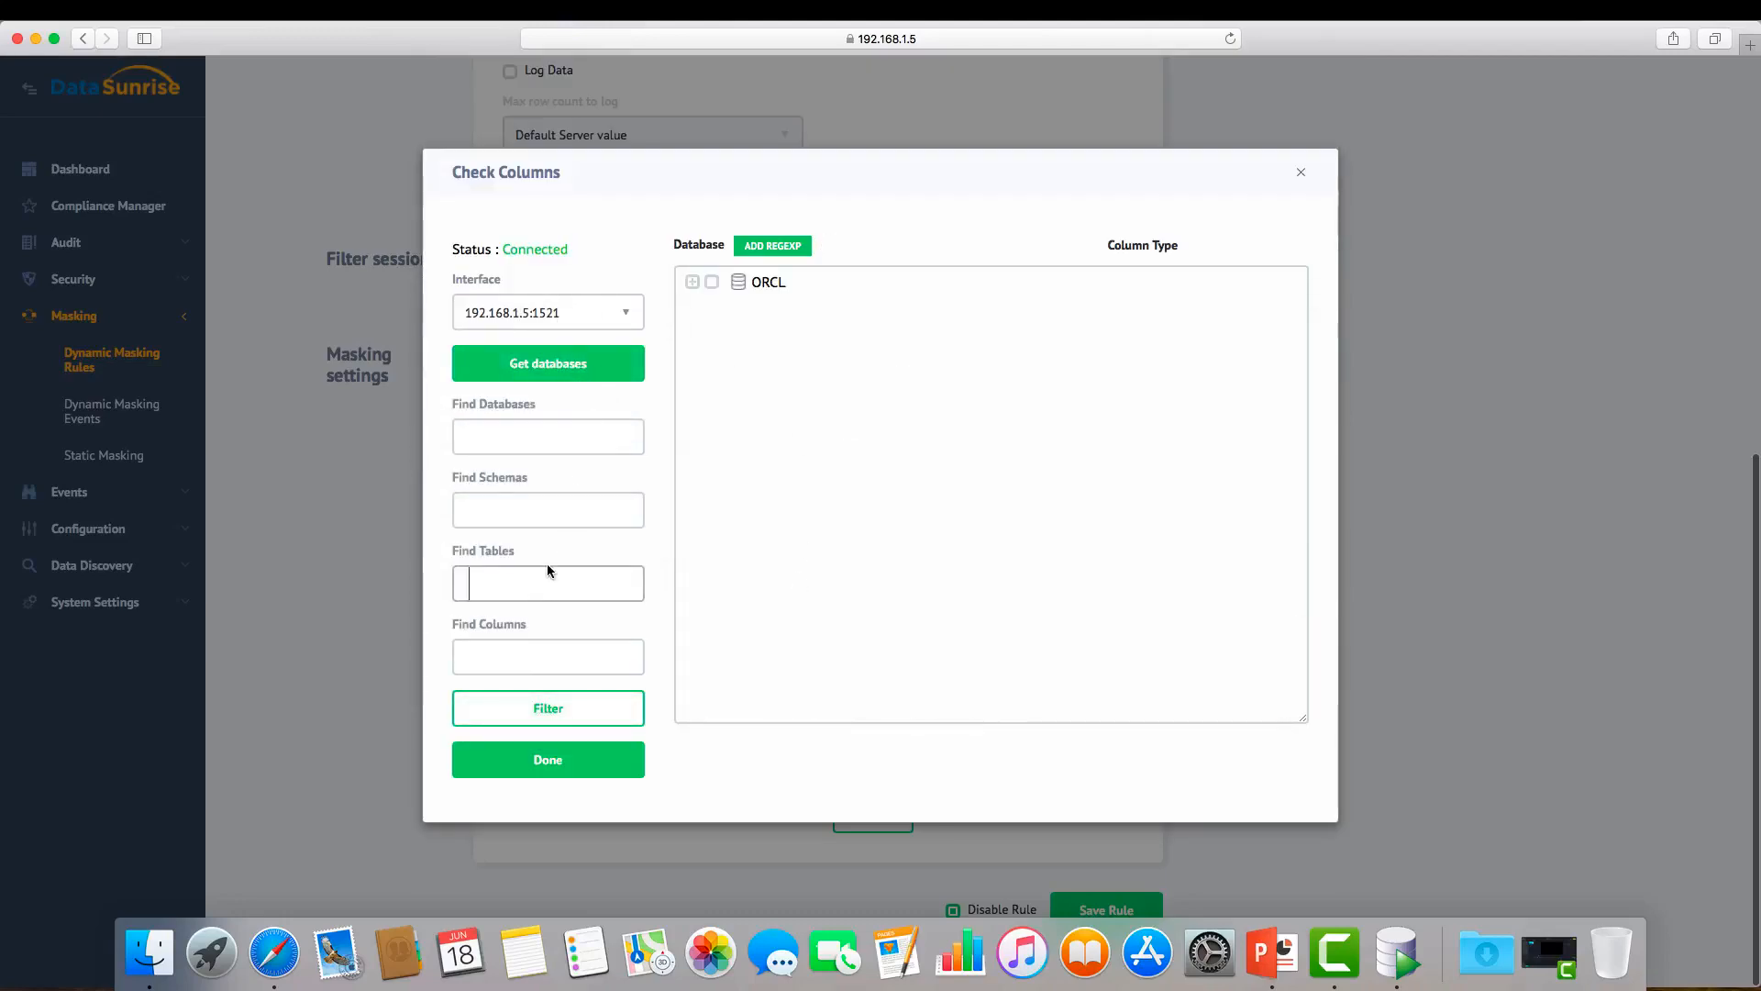
click(527, 514)
text(hr)
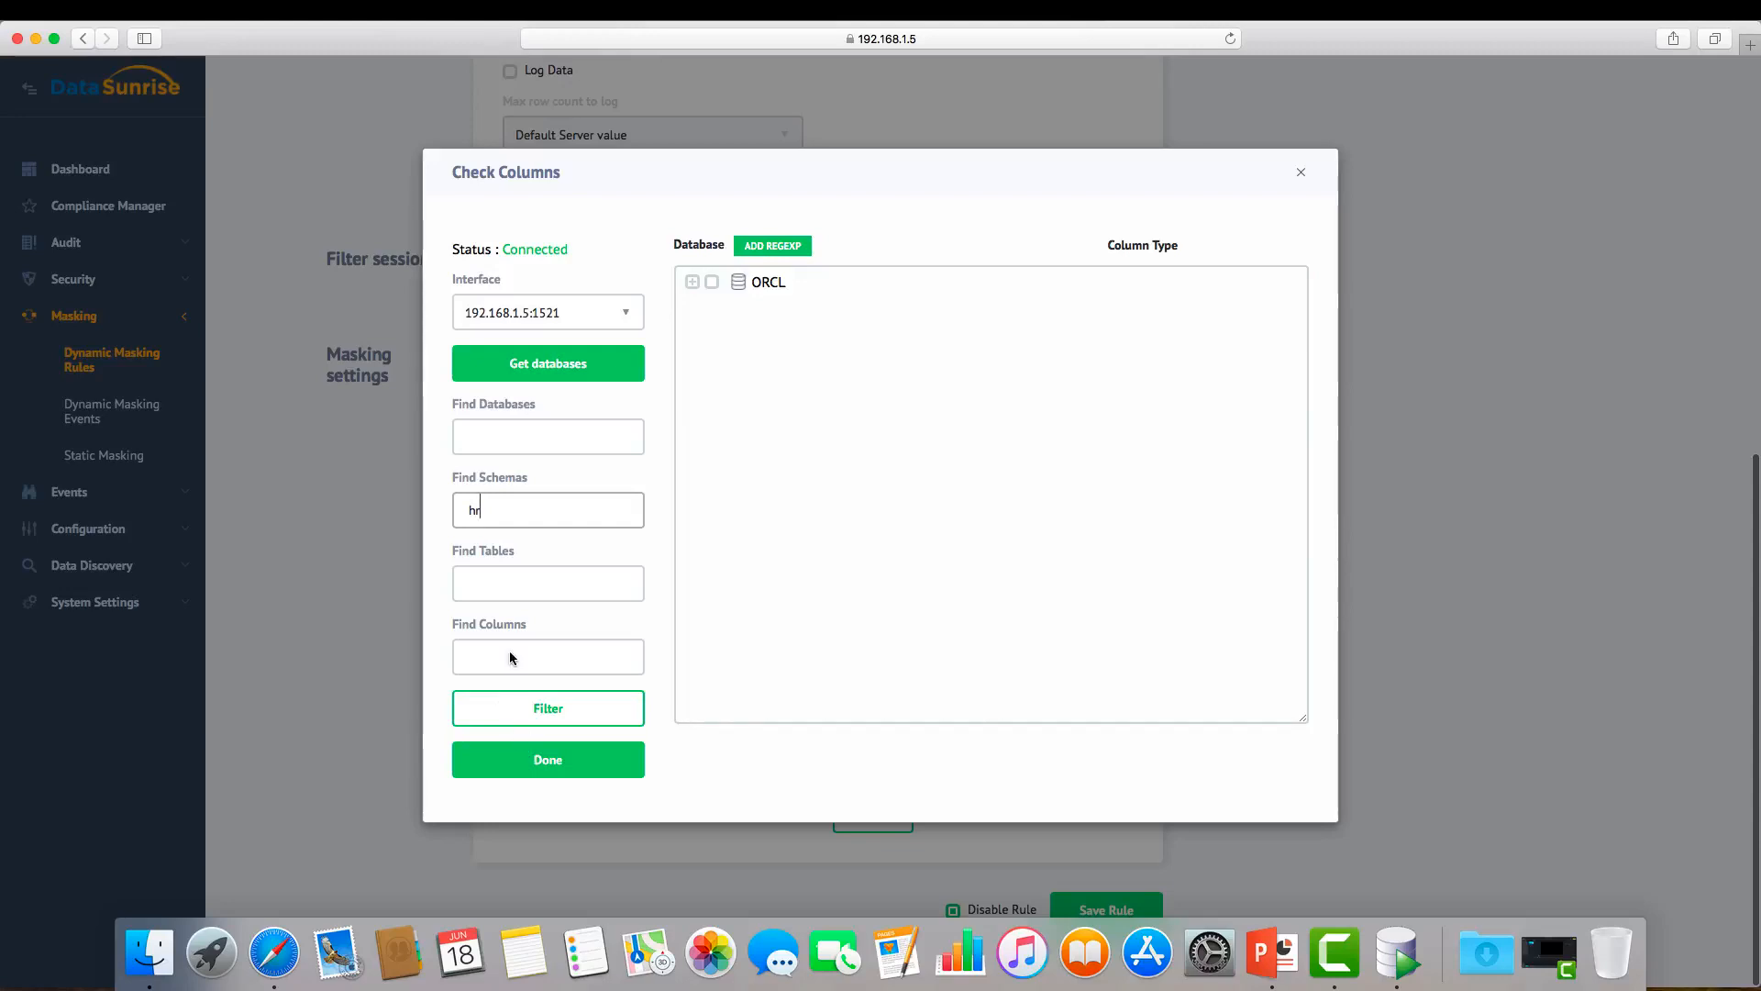
key(Tab)
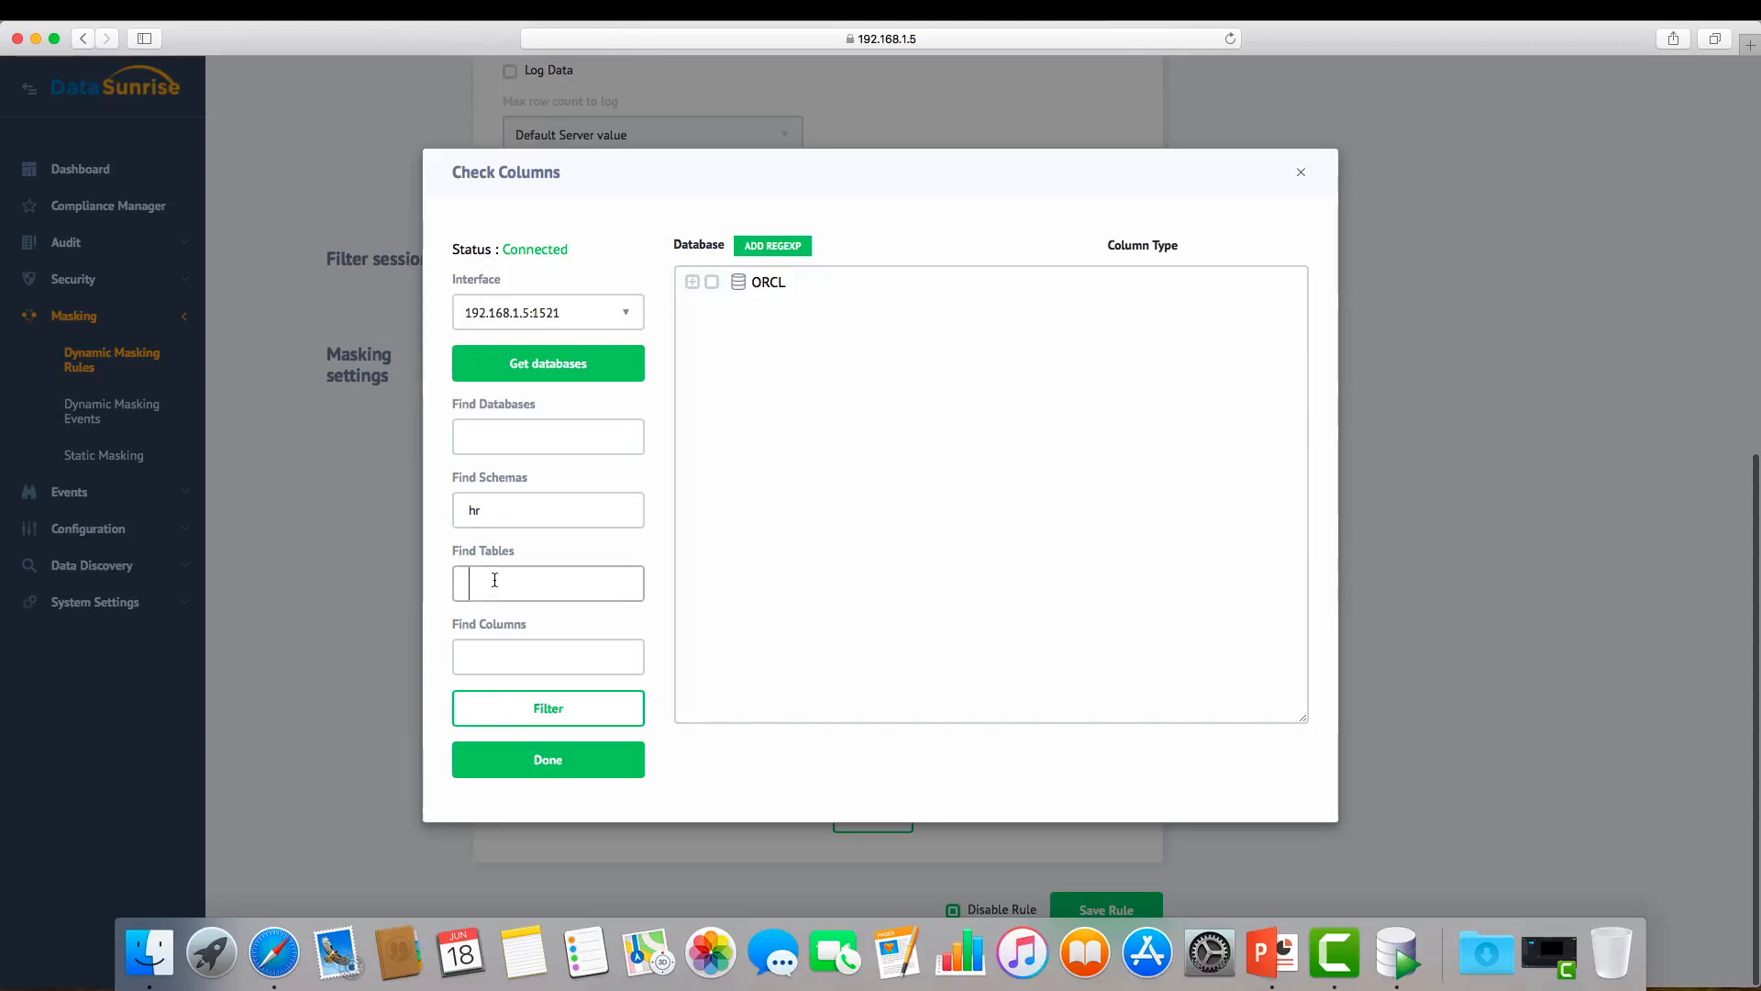
text(employees)
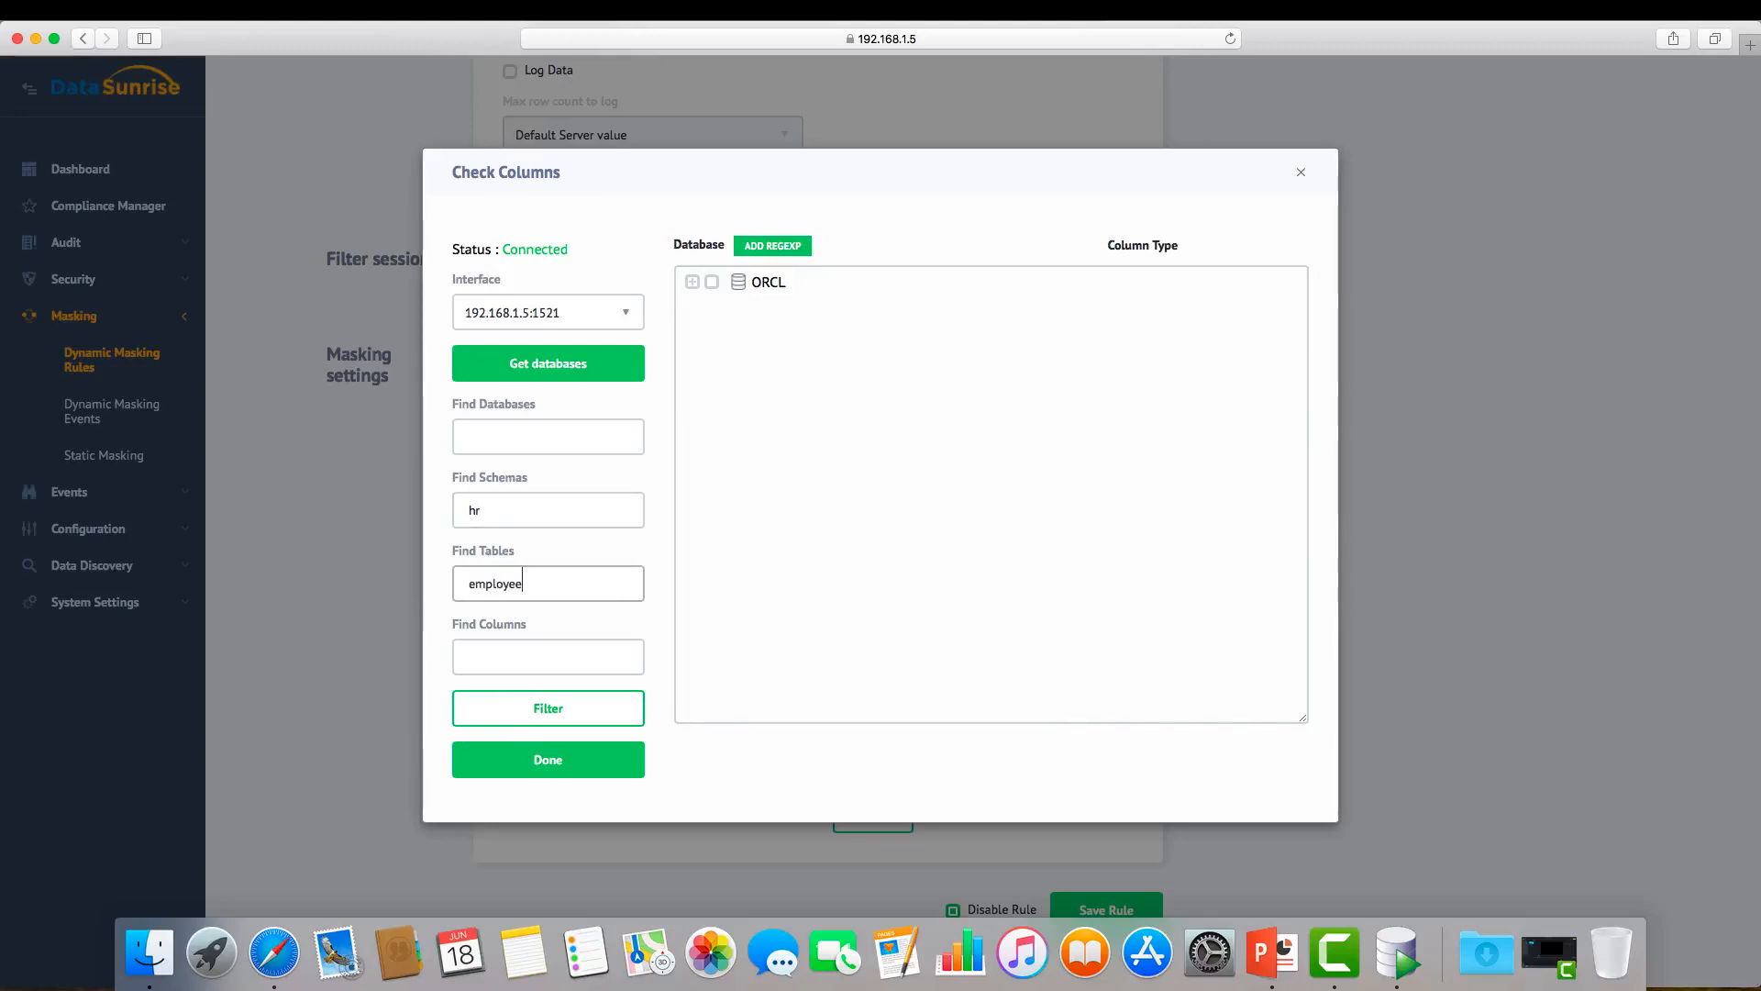
click(591, 712)
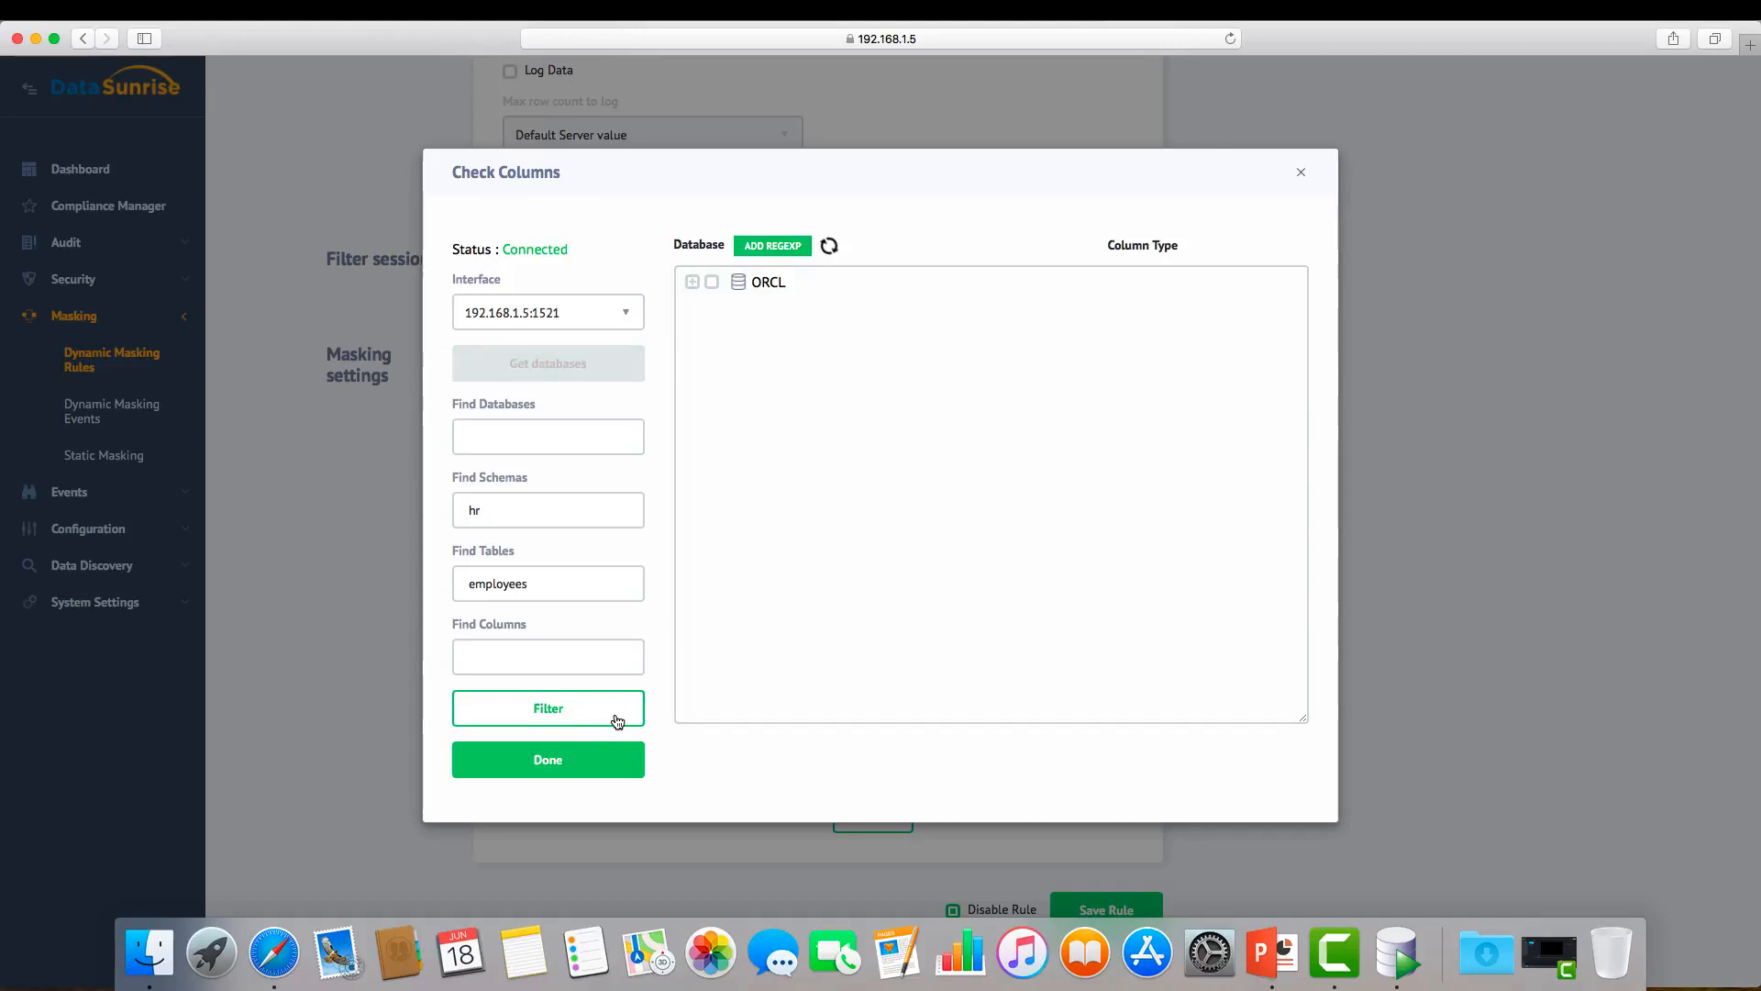
Step: Expand ORCL, HR and EMPLOYEES, select the EMAIL column for masking, and confirm the column selection
click(692, 283)
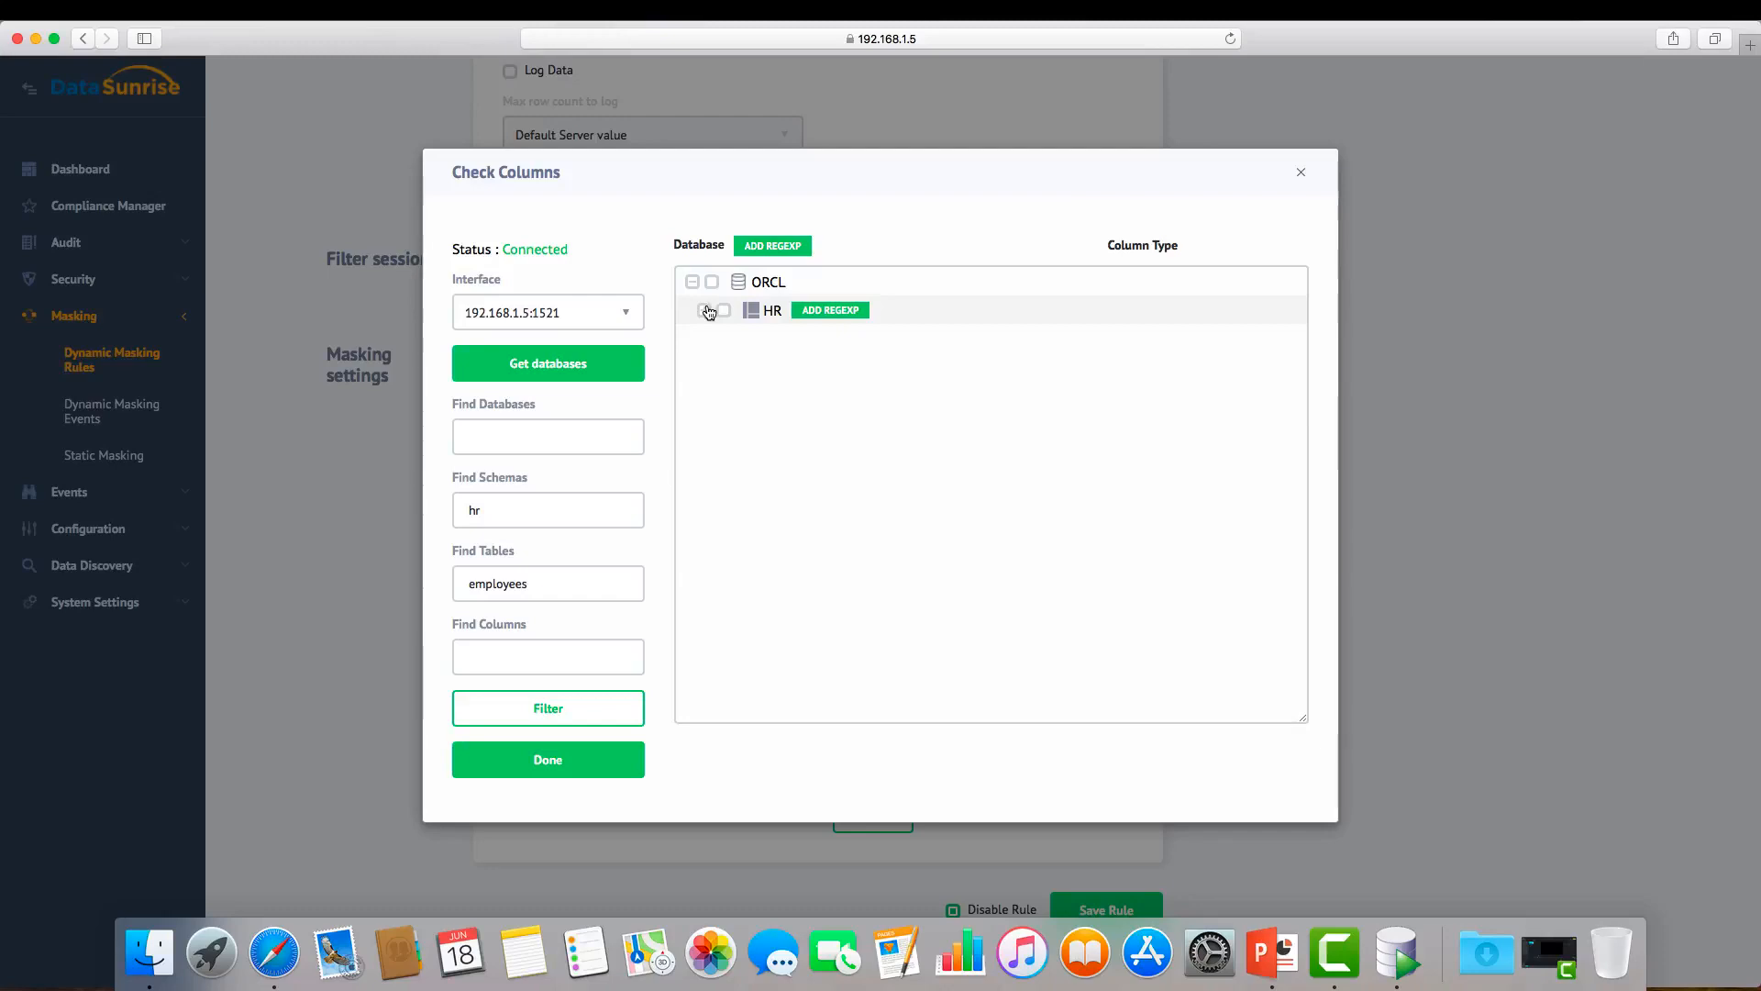
click(704, 311)
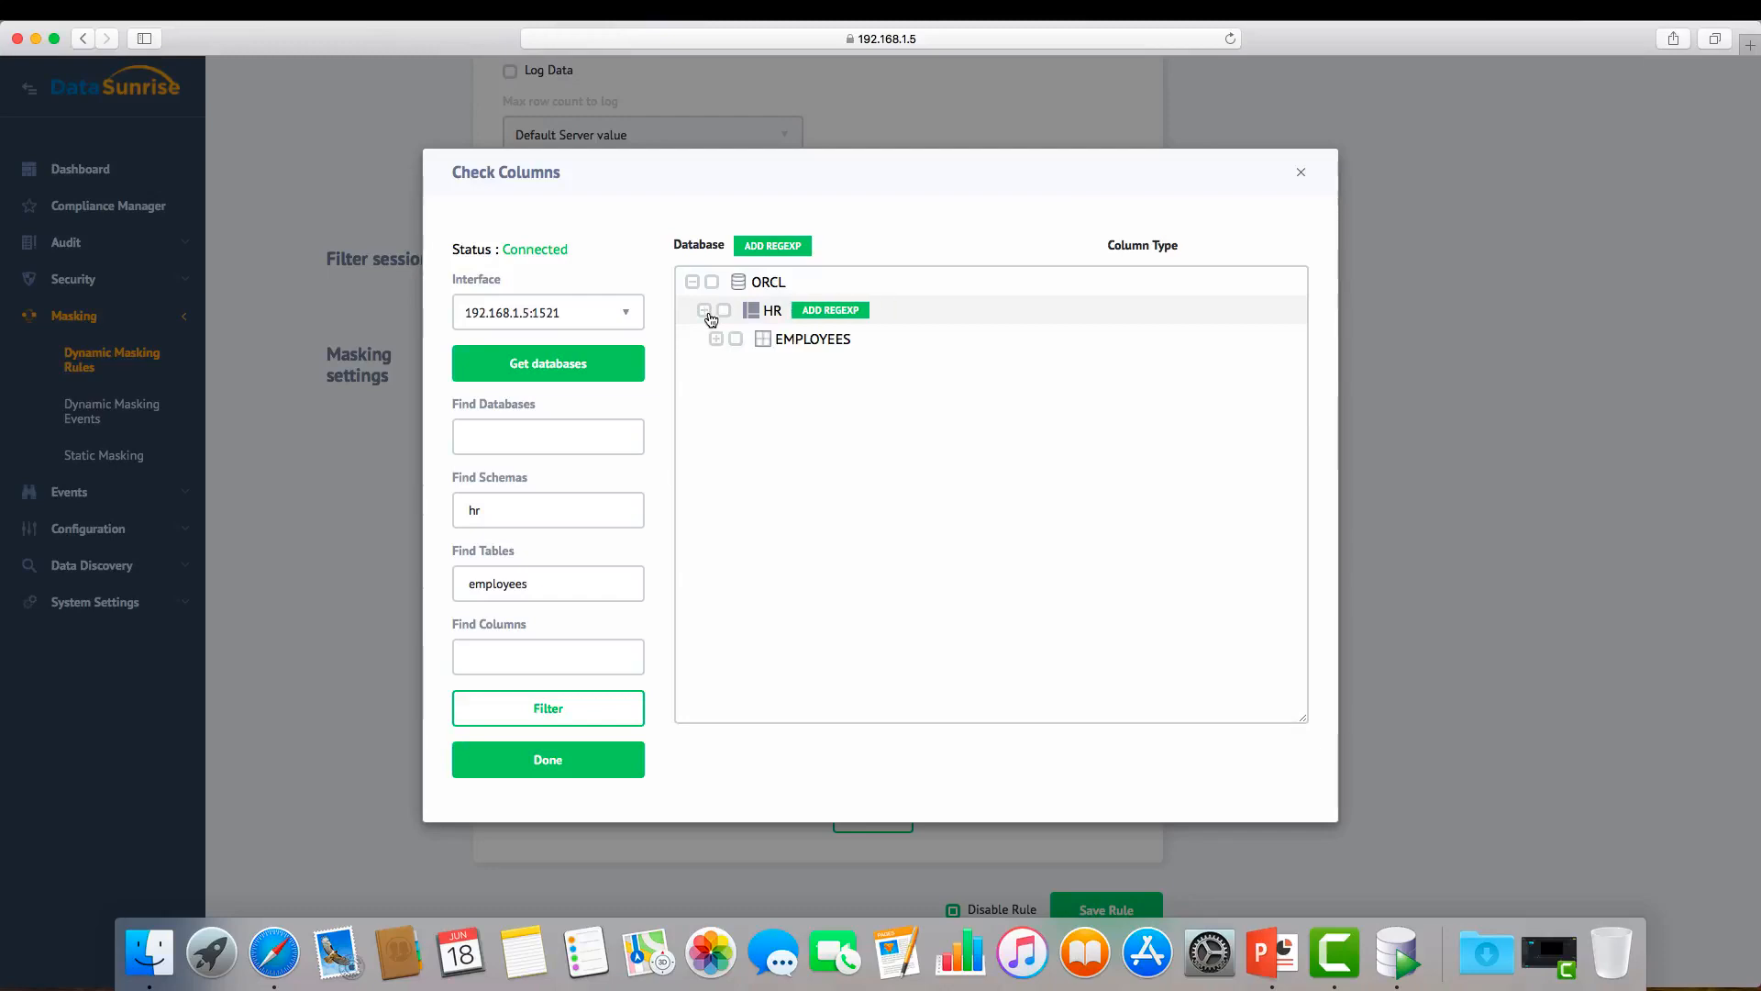
click(715, 341)
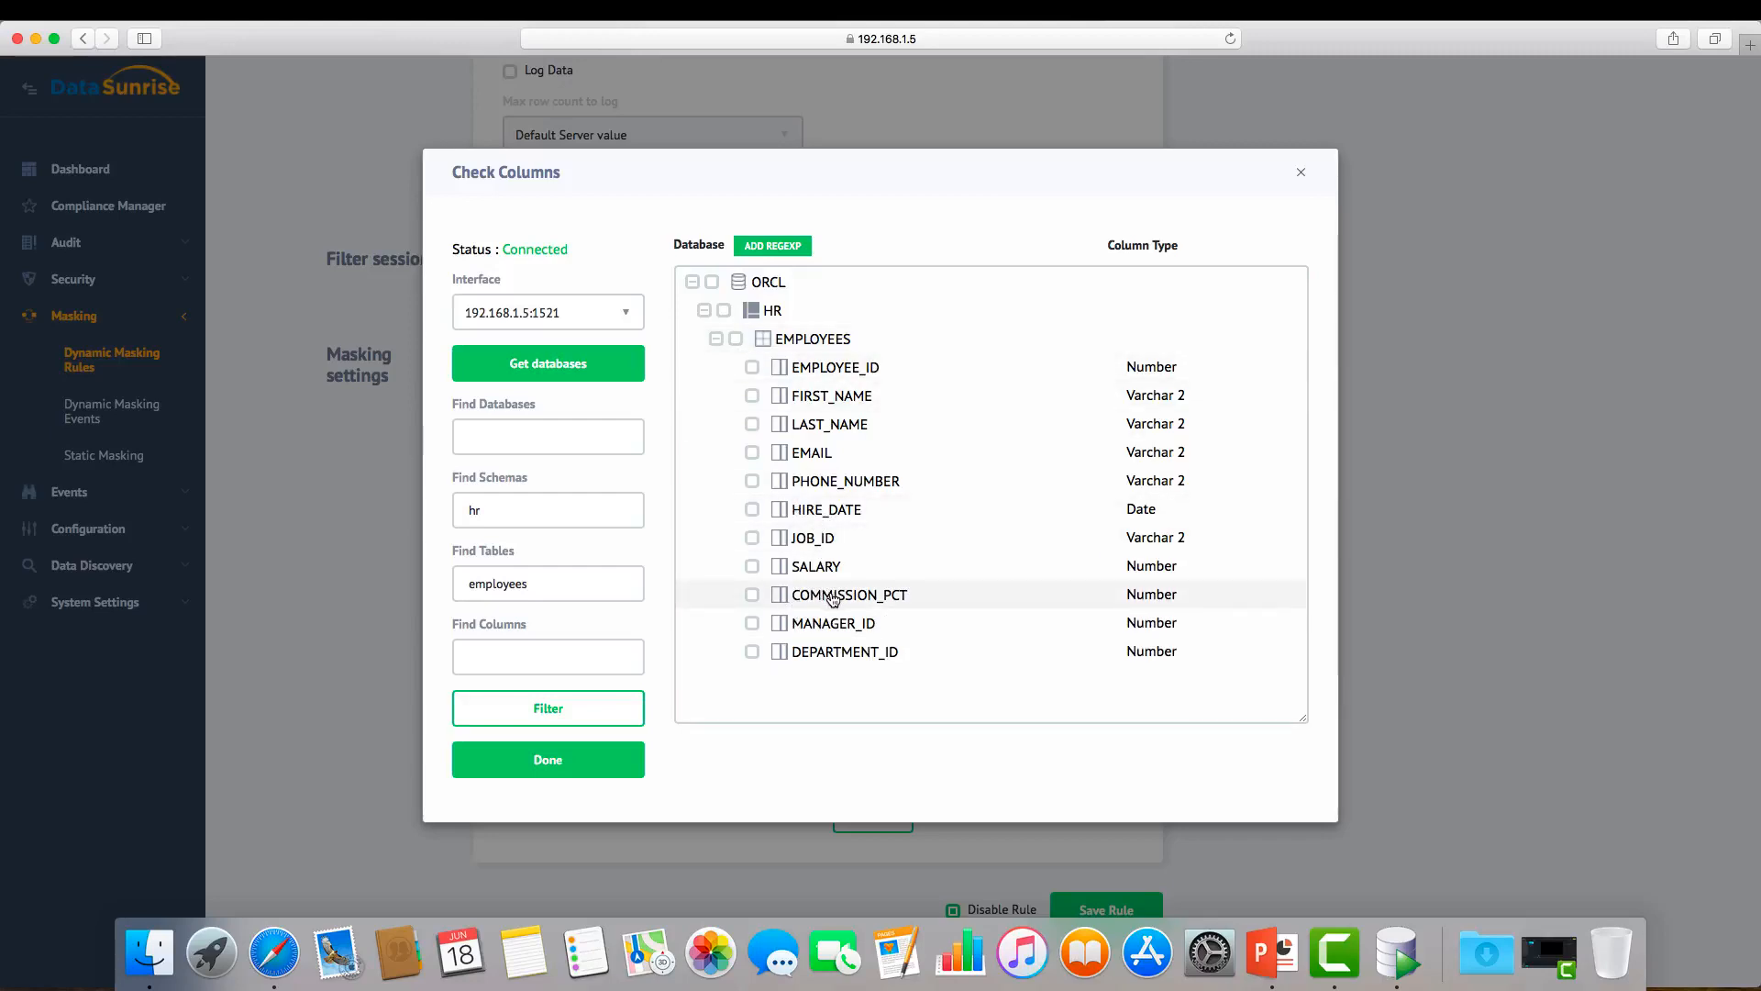
click(752, 452)
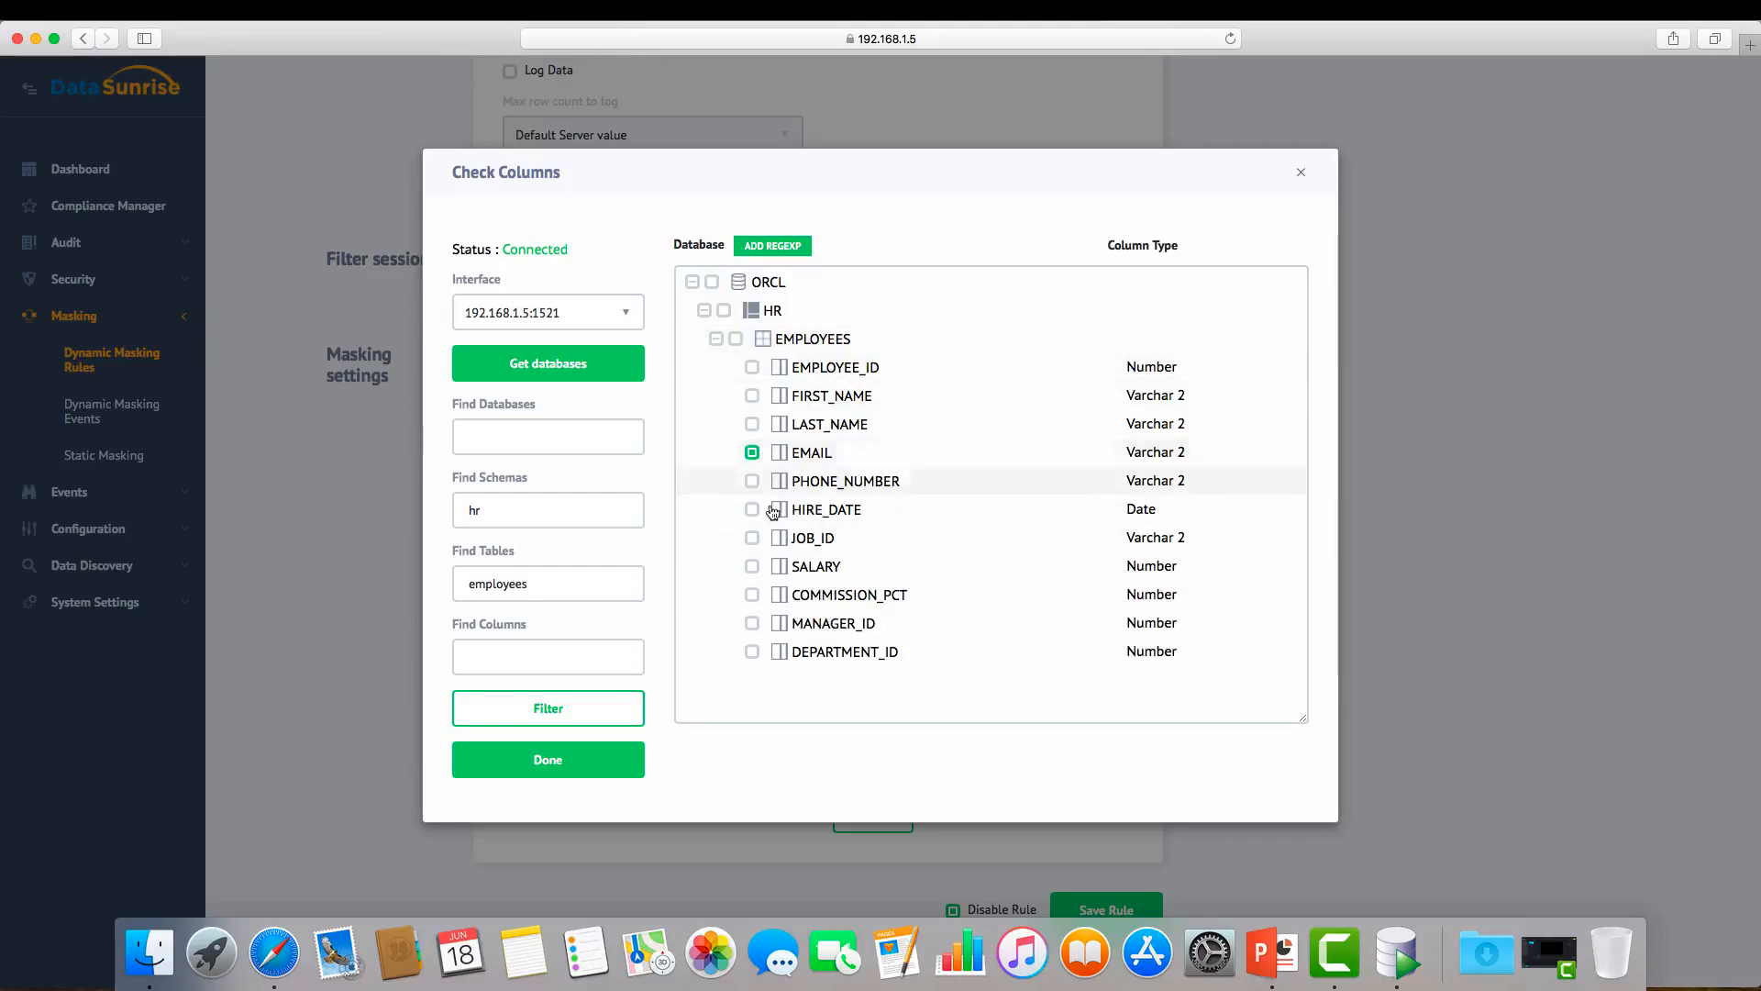
click(543, 759)
Step: Set the masking method for the EMAIL column to Custom Functions
click(968, 633)
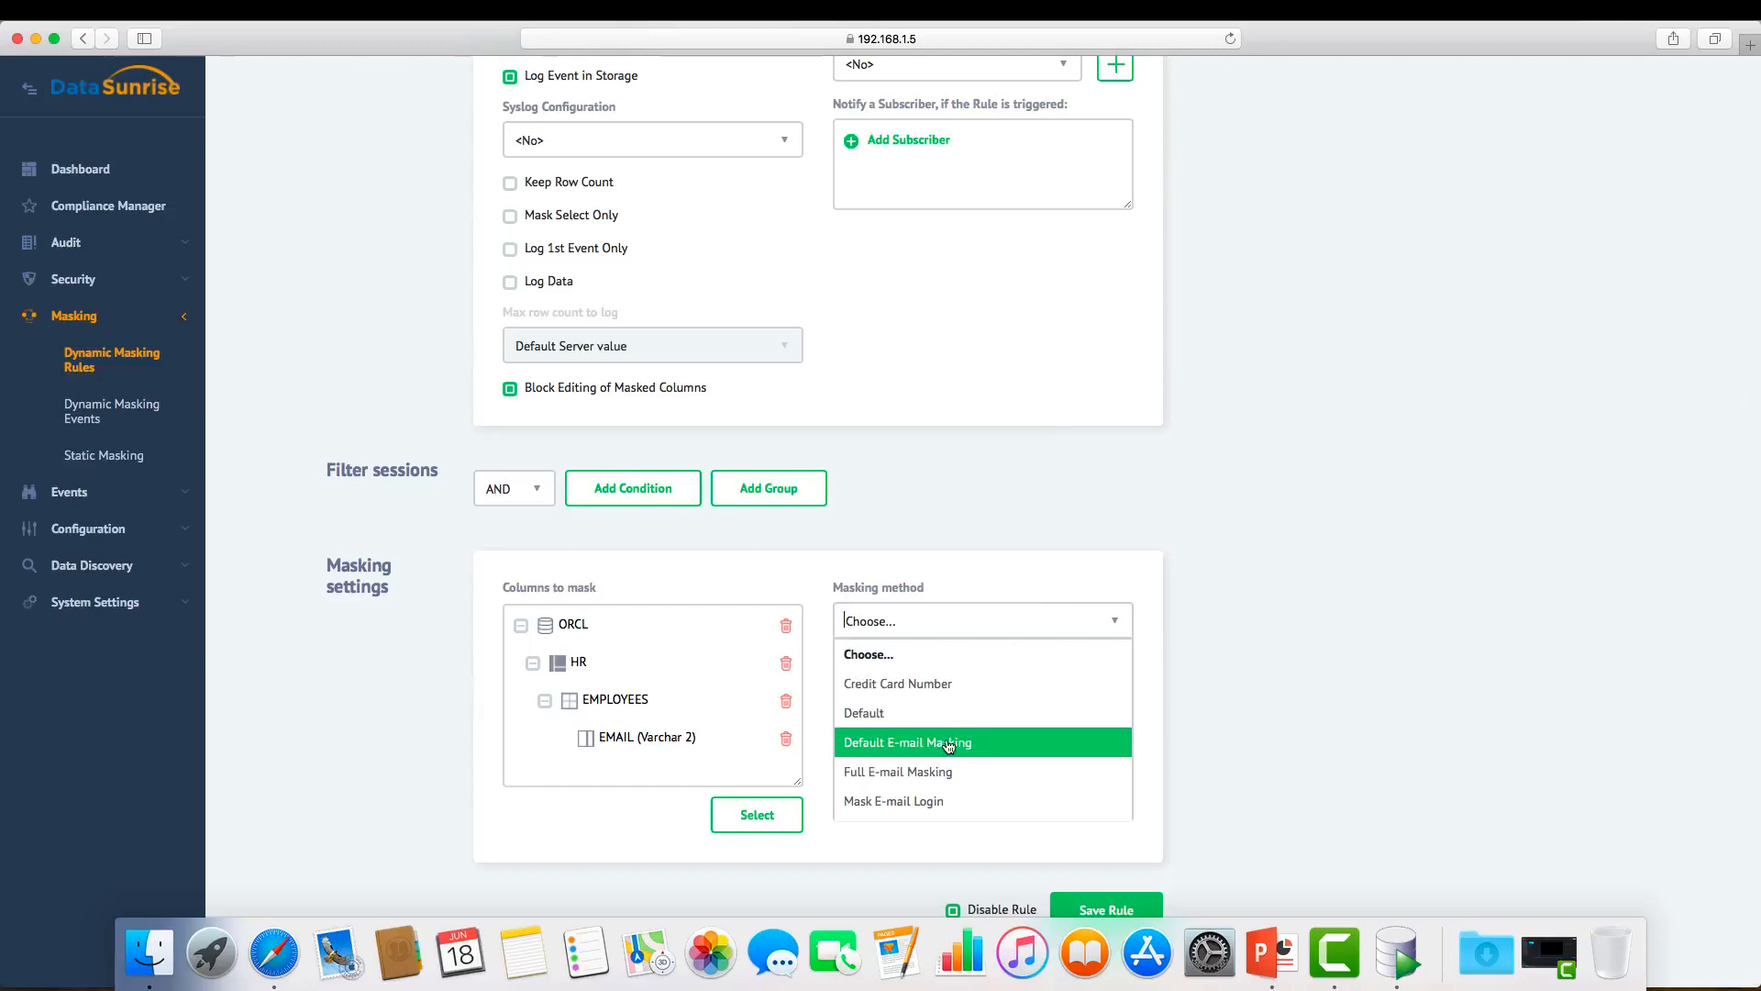
scroll(963, 720, down, 1)
scroll(954, 734, down, 3)
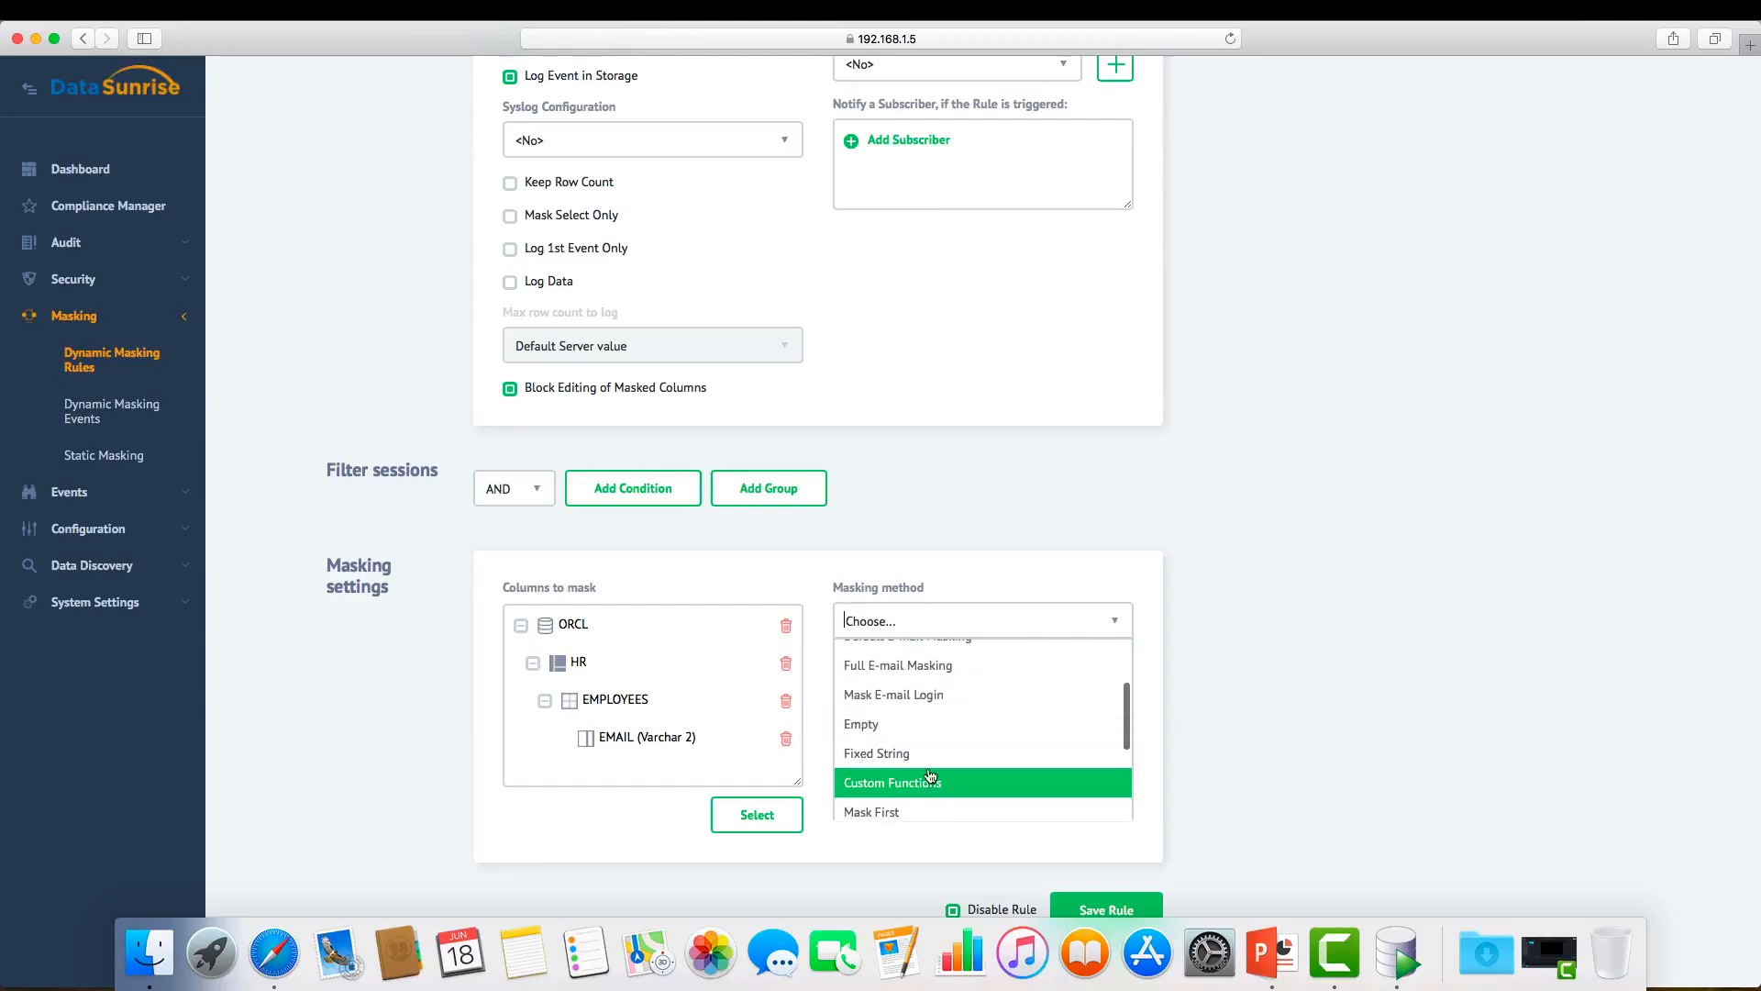
click(922, 791)
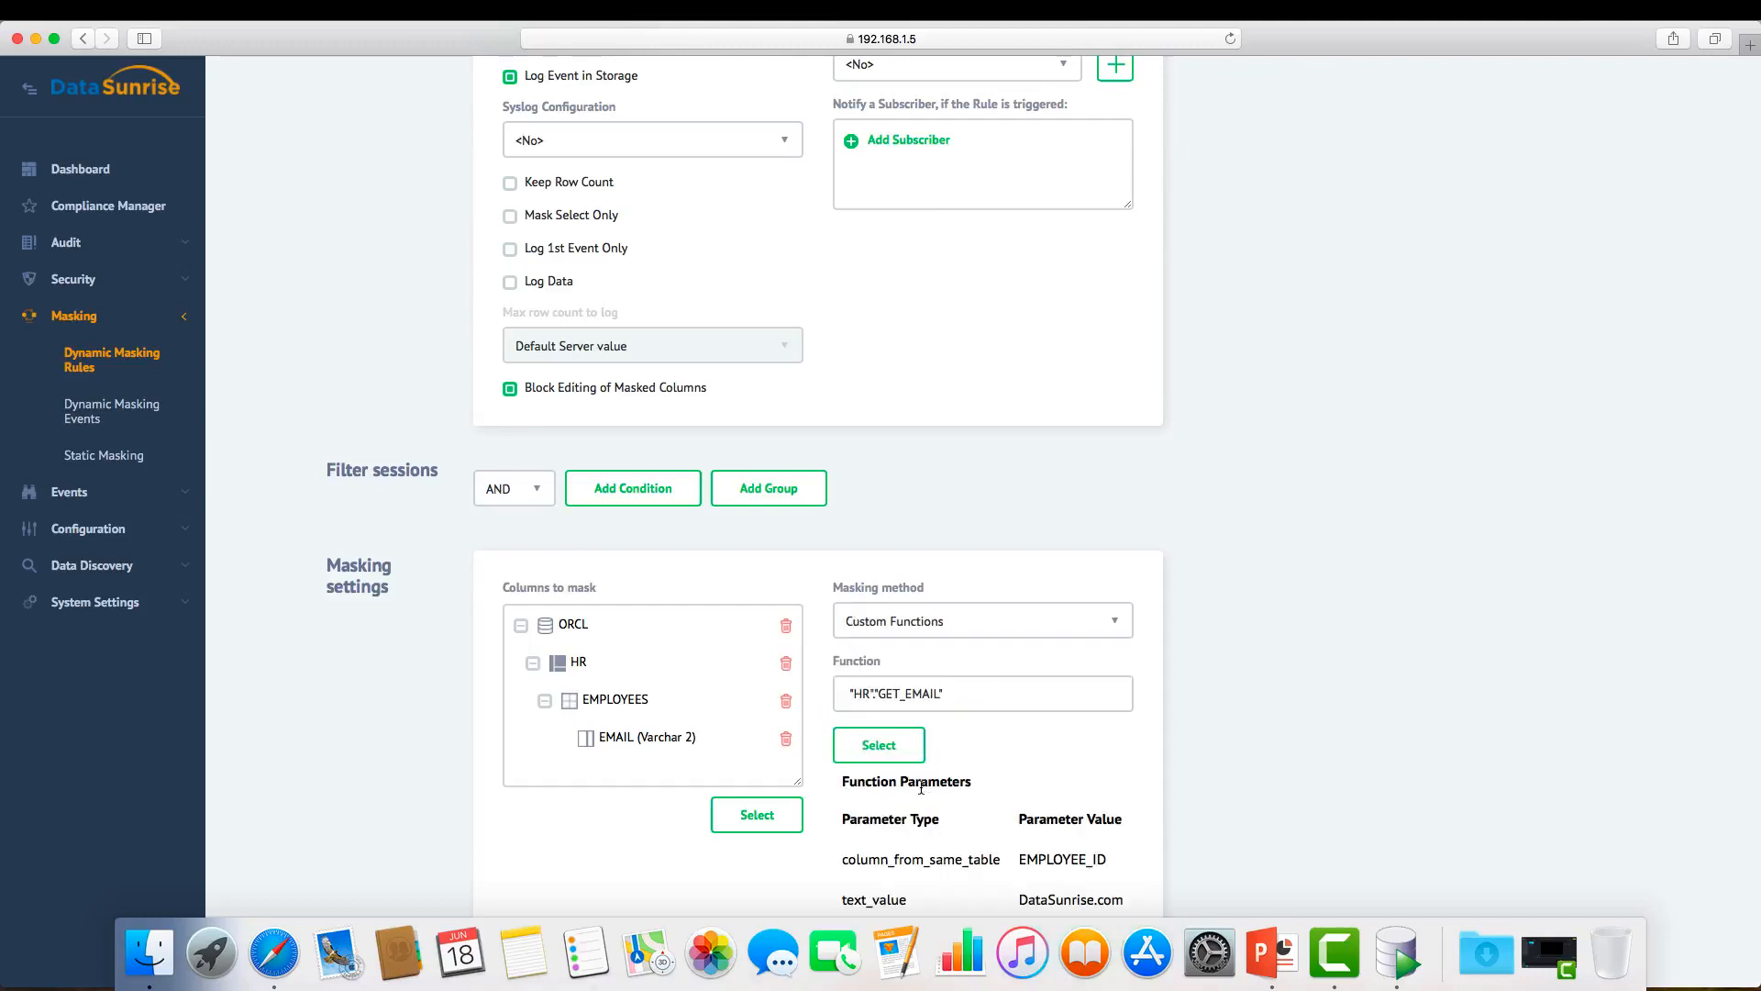
Step: Examine the assigned HR.GET_EMAIL function and its list of function parameters in the masking settings
scroll(1009, 724, down, 1)
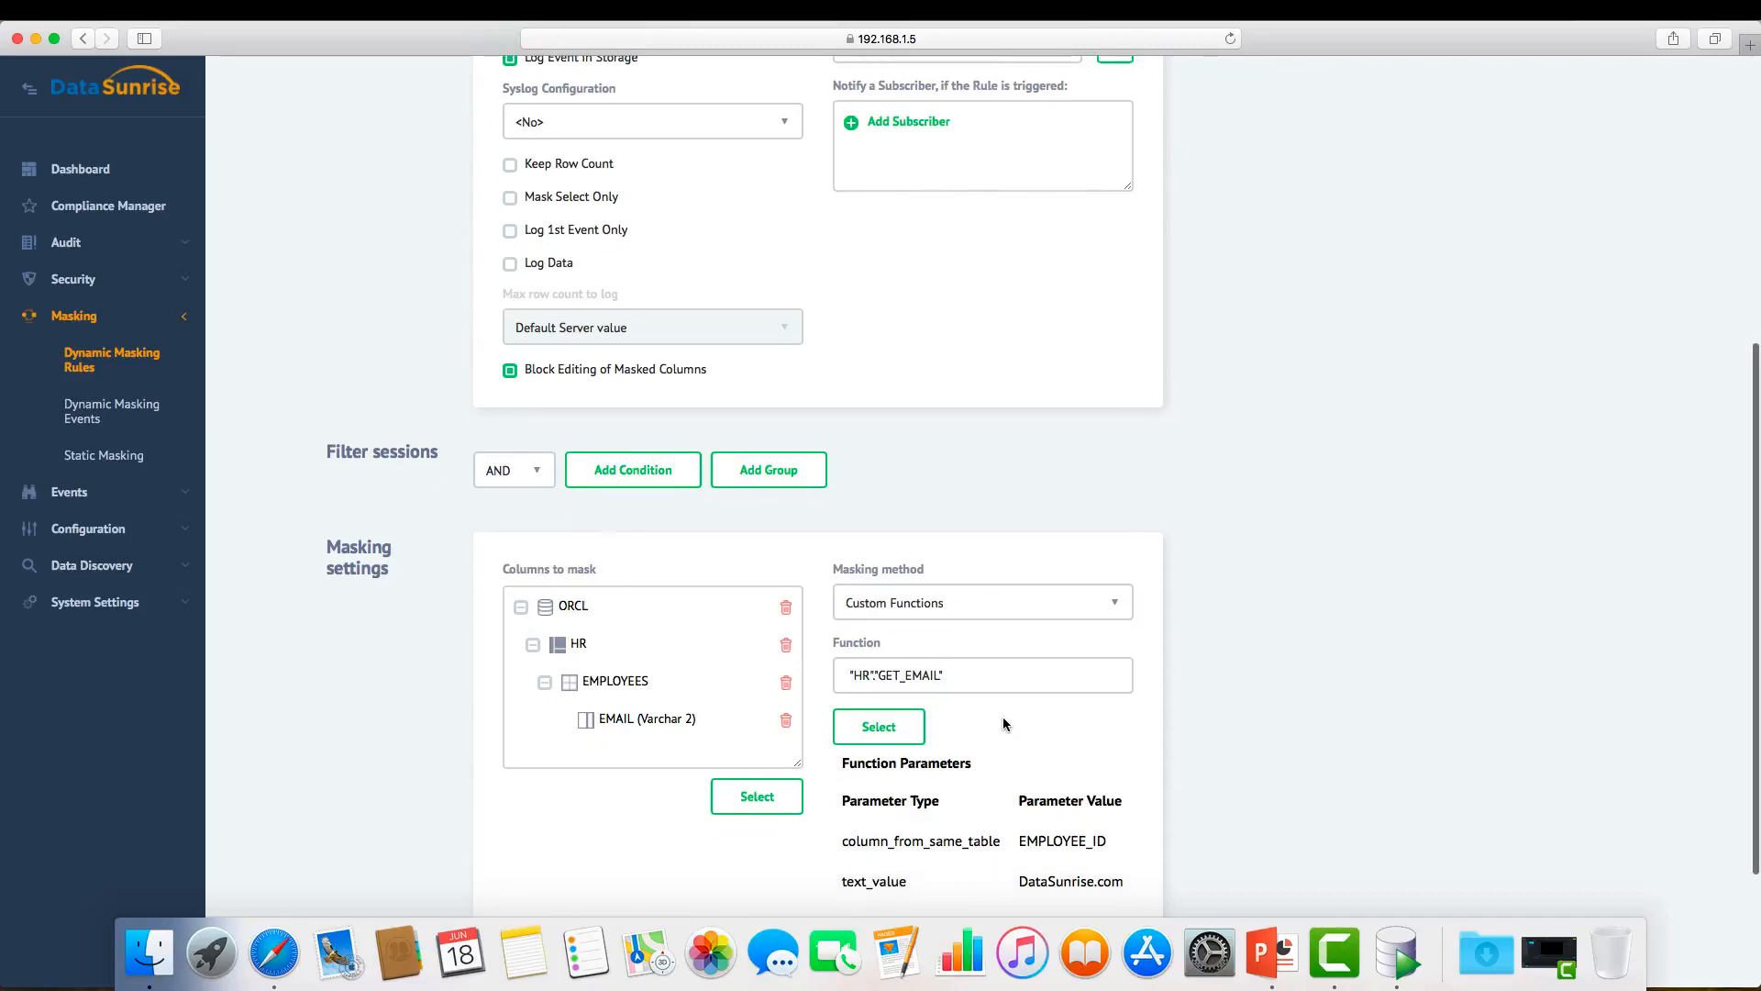
scroll(1007, 720, down, 2)
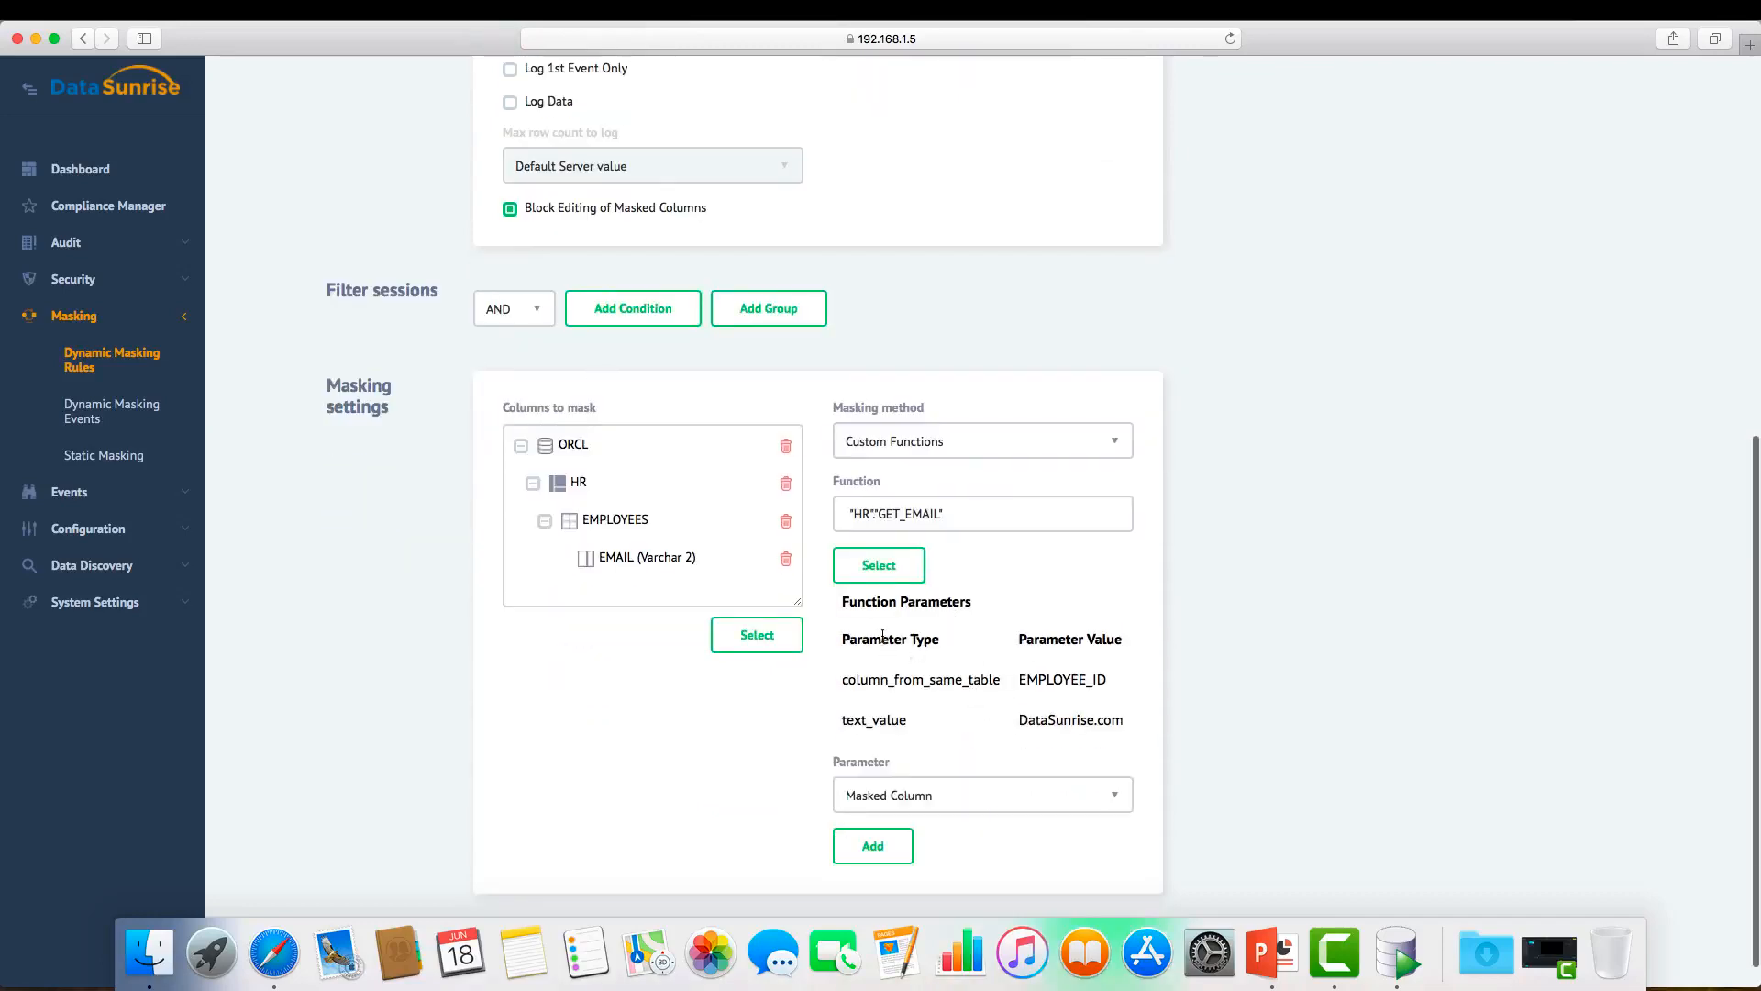
drag(950, 521, 847, 512)
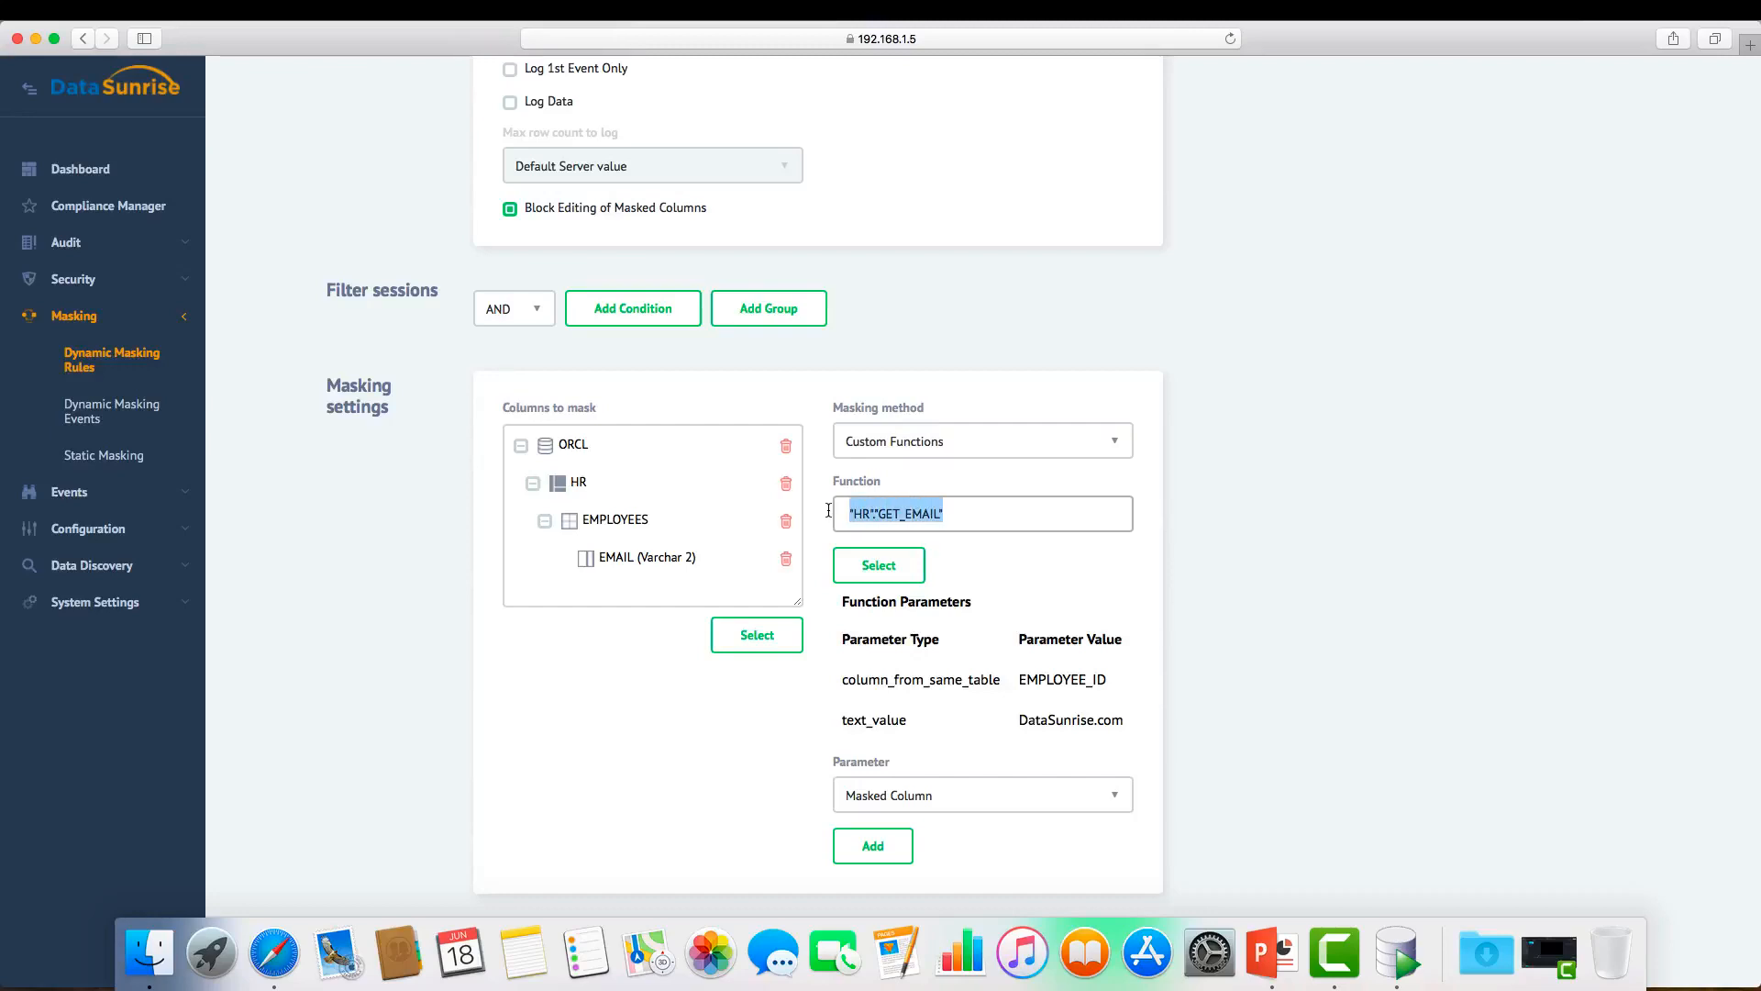
click(907, 513)
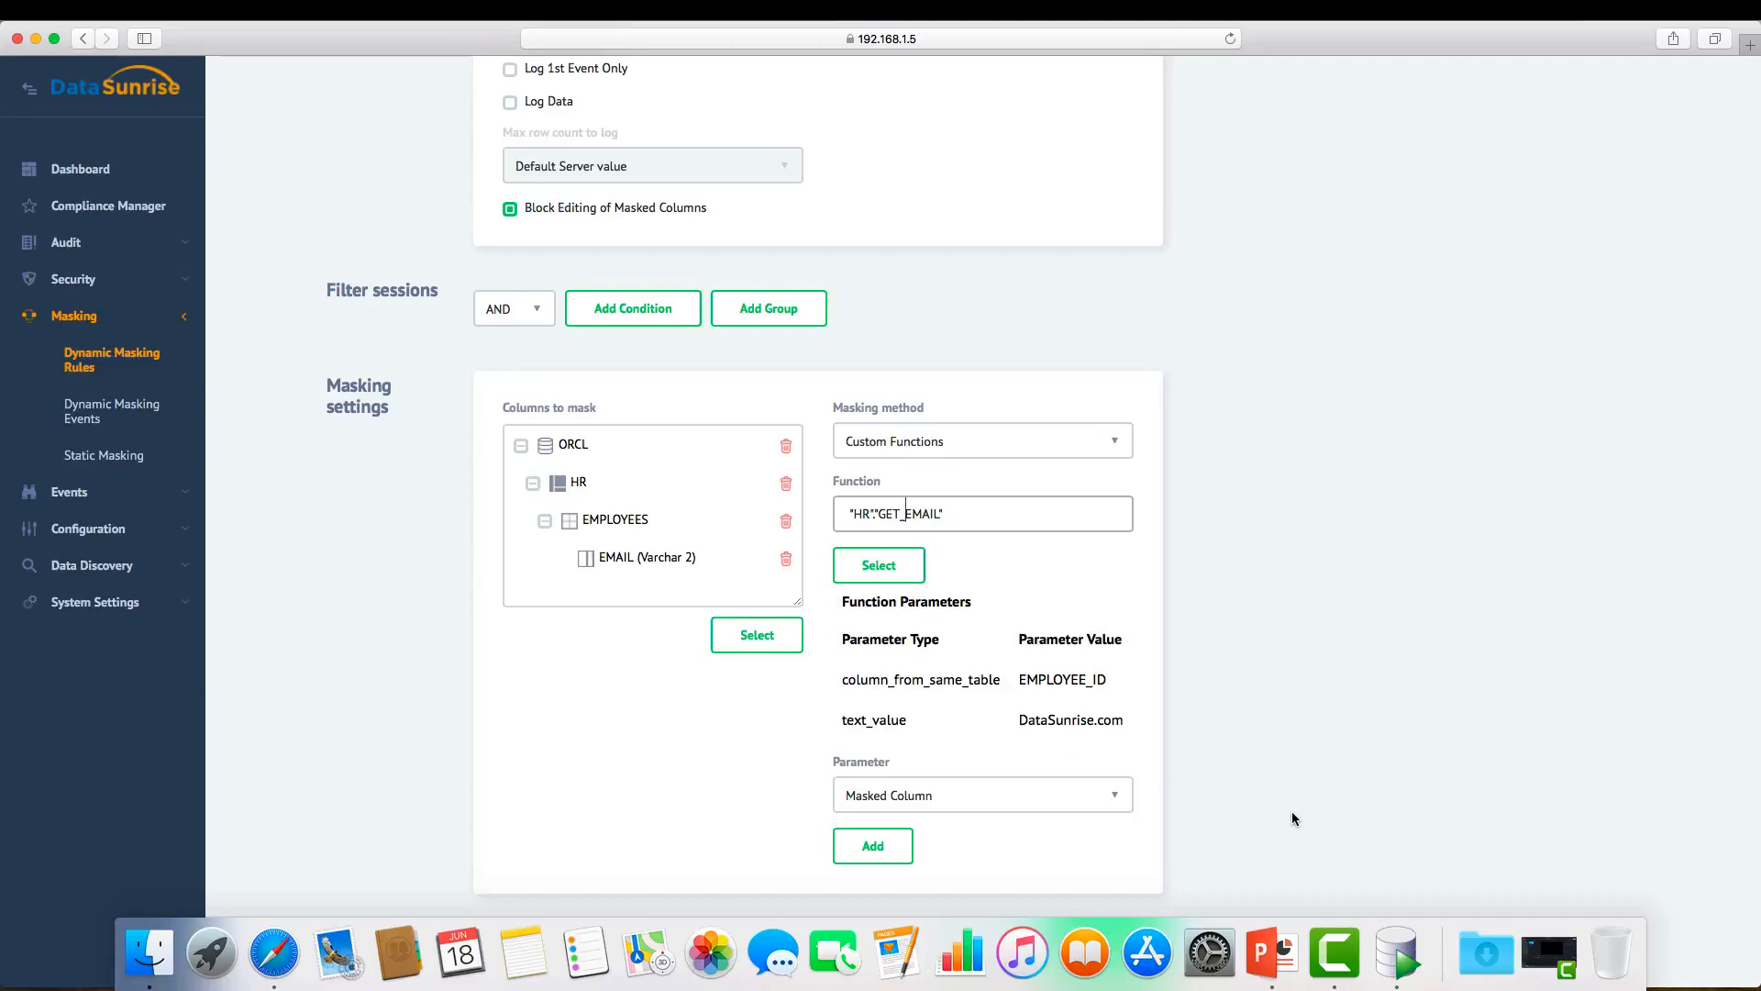
Step: Switch to SQL Developer and examine the get_email function definition and its use of the p_domain parameter
click(1408, 954)
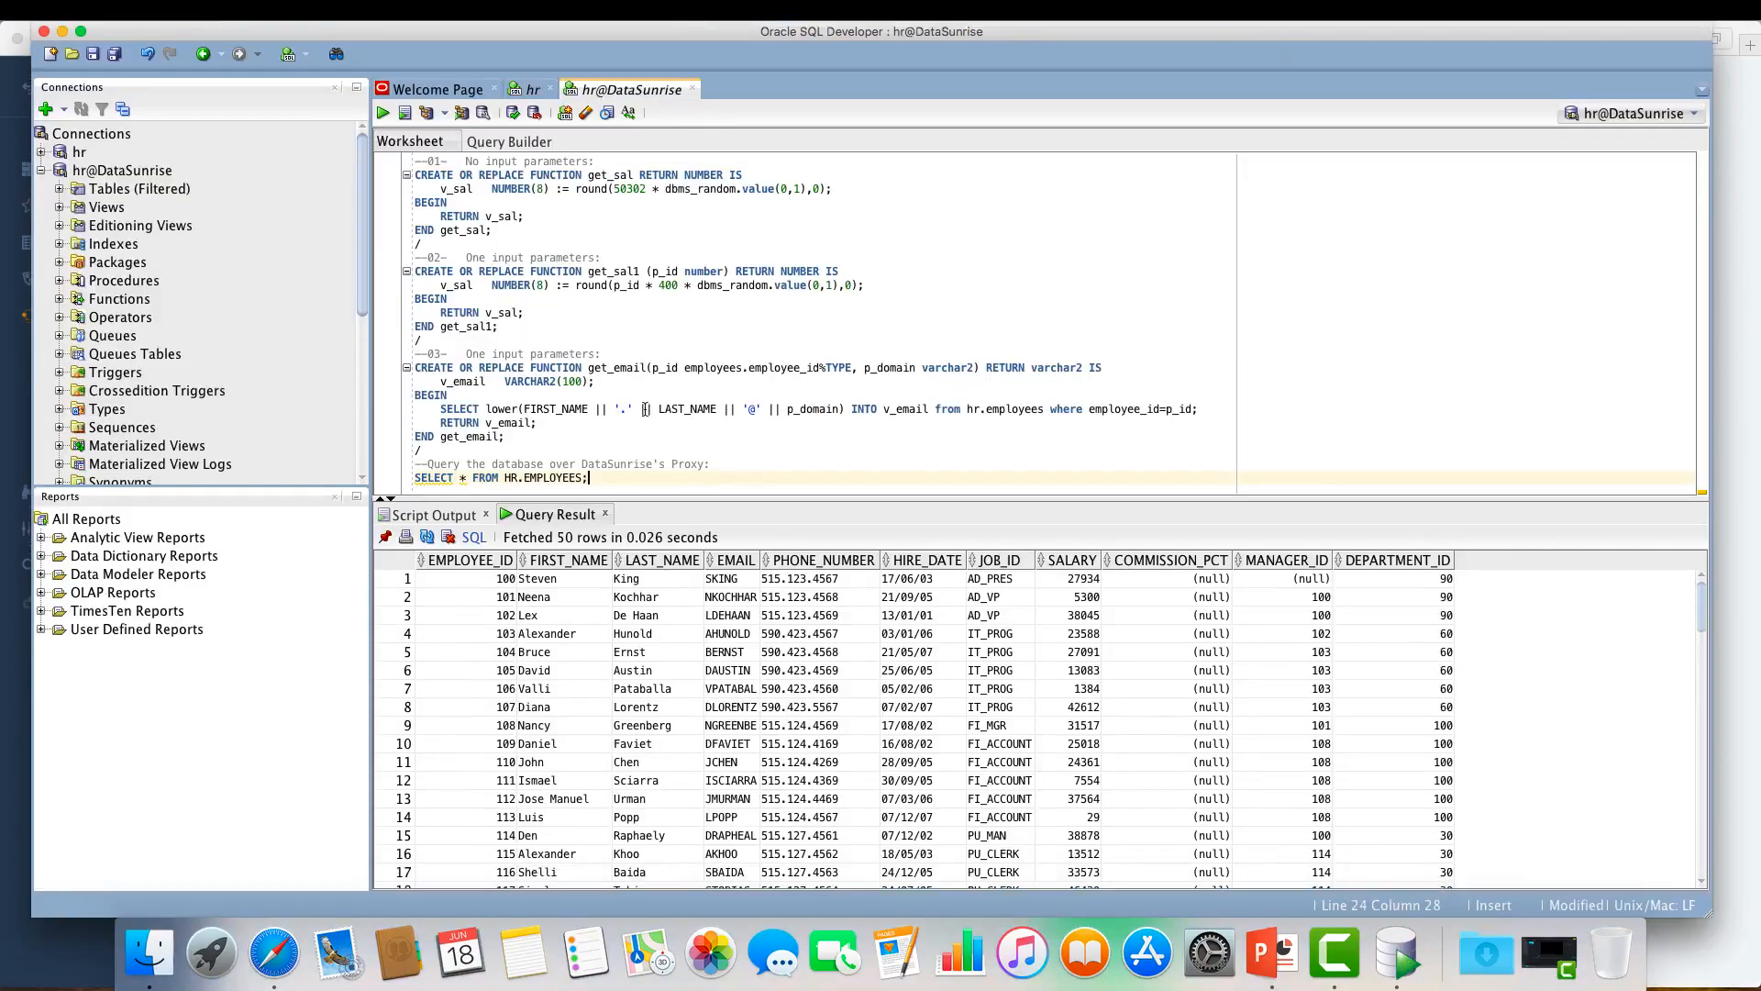
drag(423, 452, 412, 367)
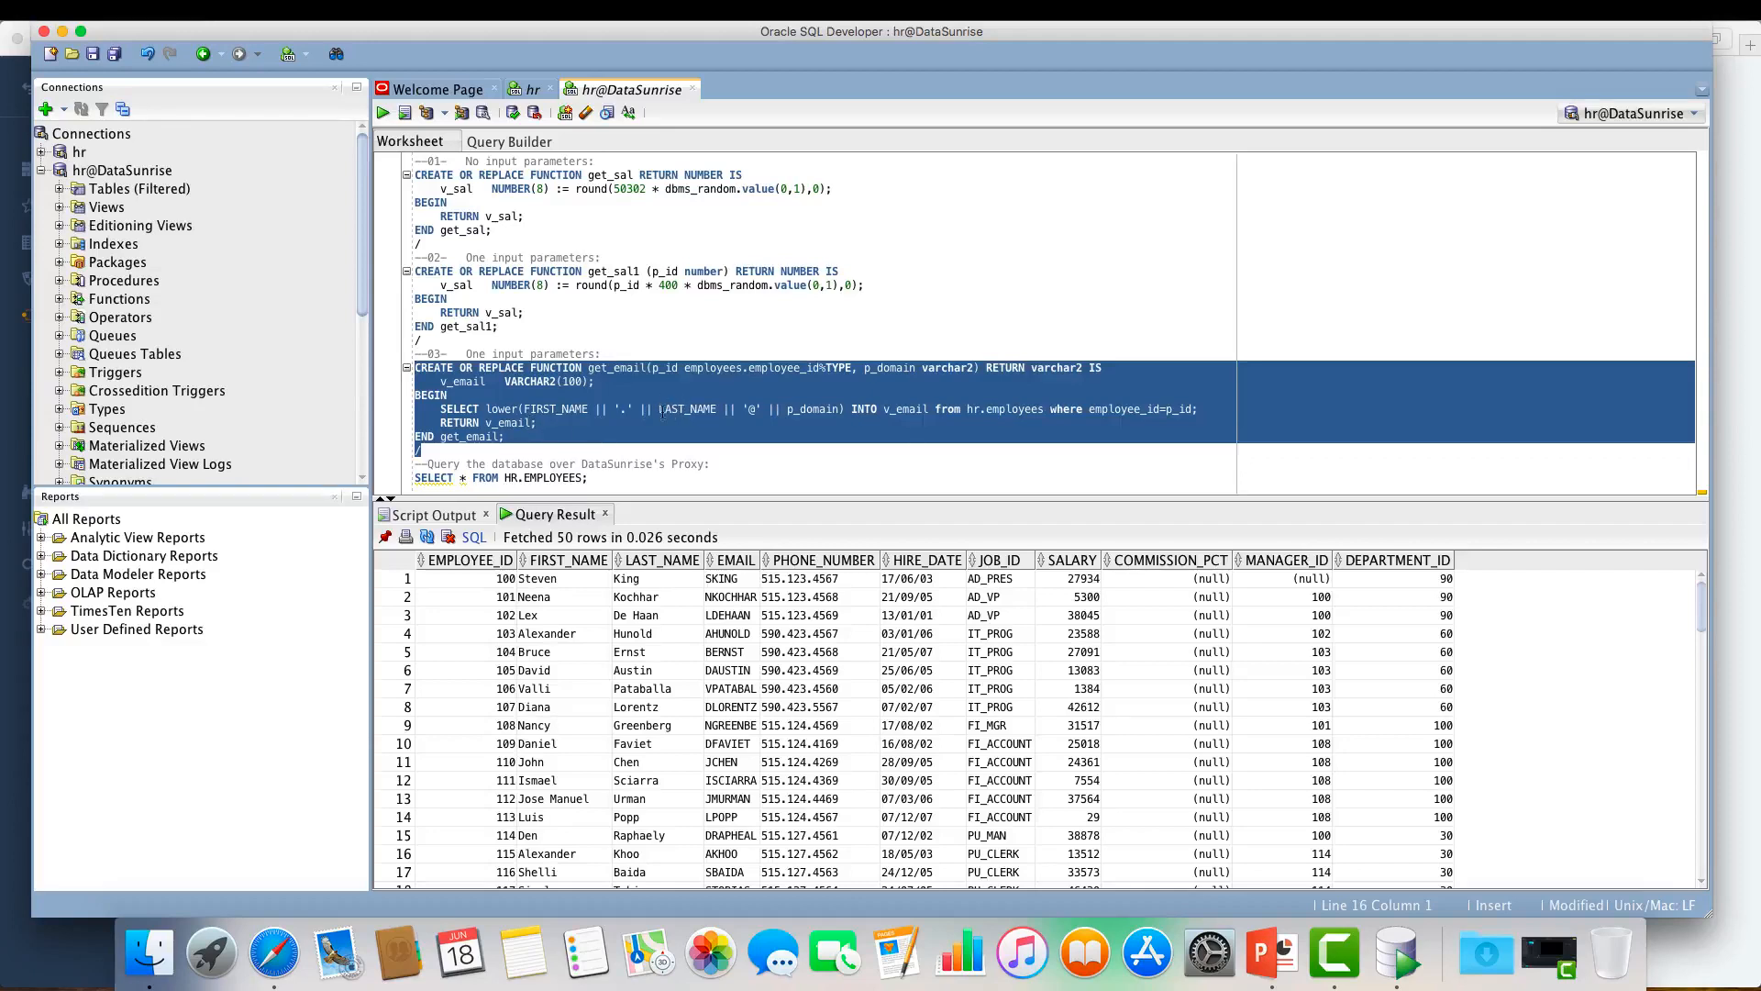
click(816, 413)
drag(788, 410, 841, 410)
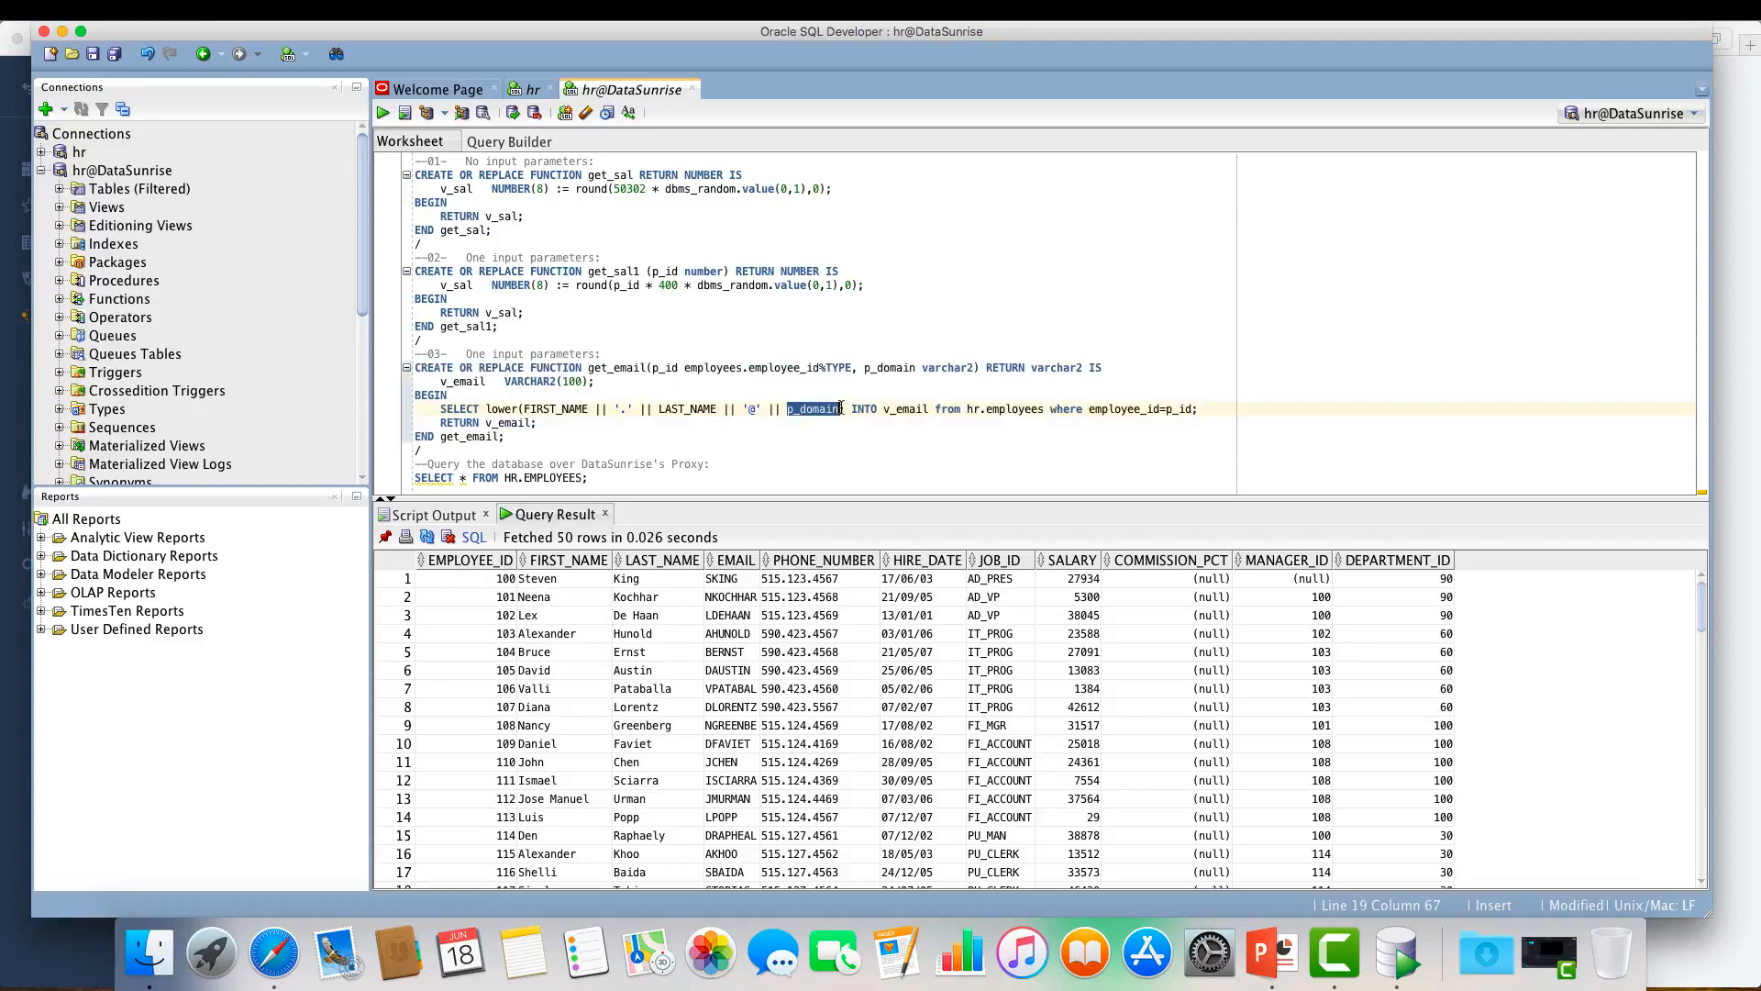
Step: Compile the get_email function in the hr@DataSunrise worksheet
click(678, 428)
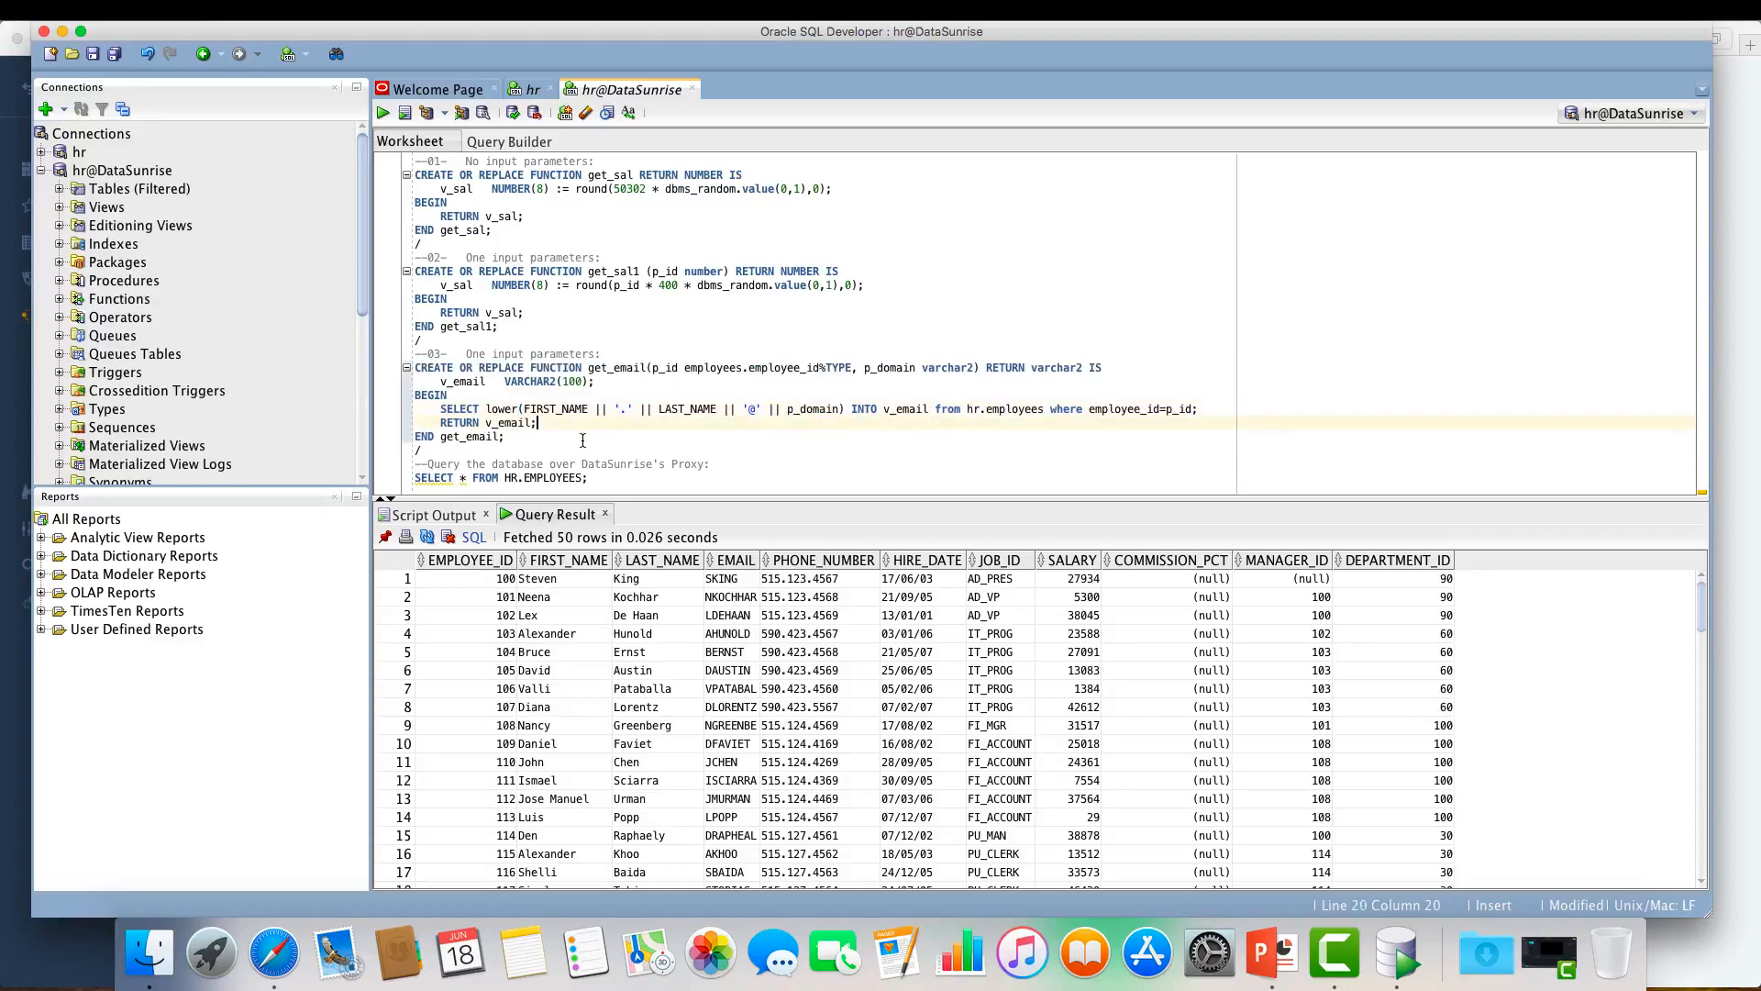
click(576, 437)
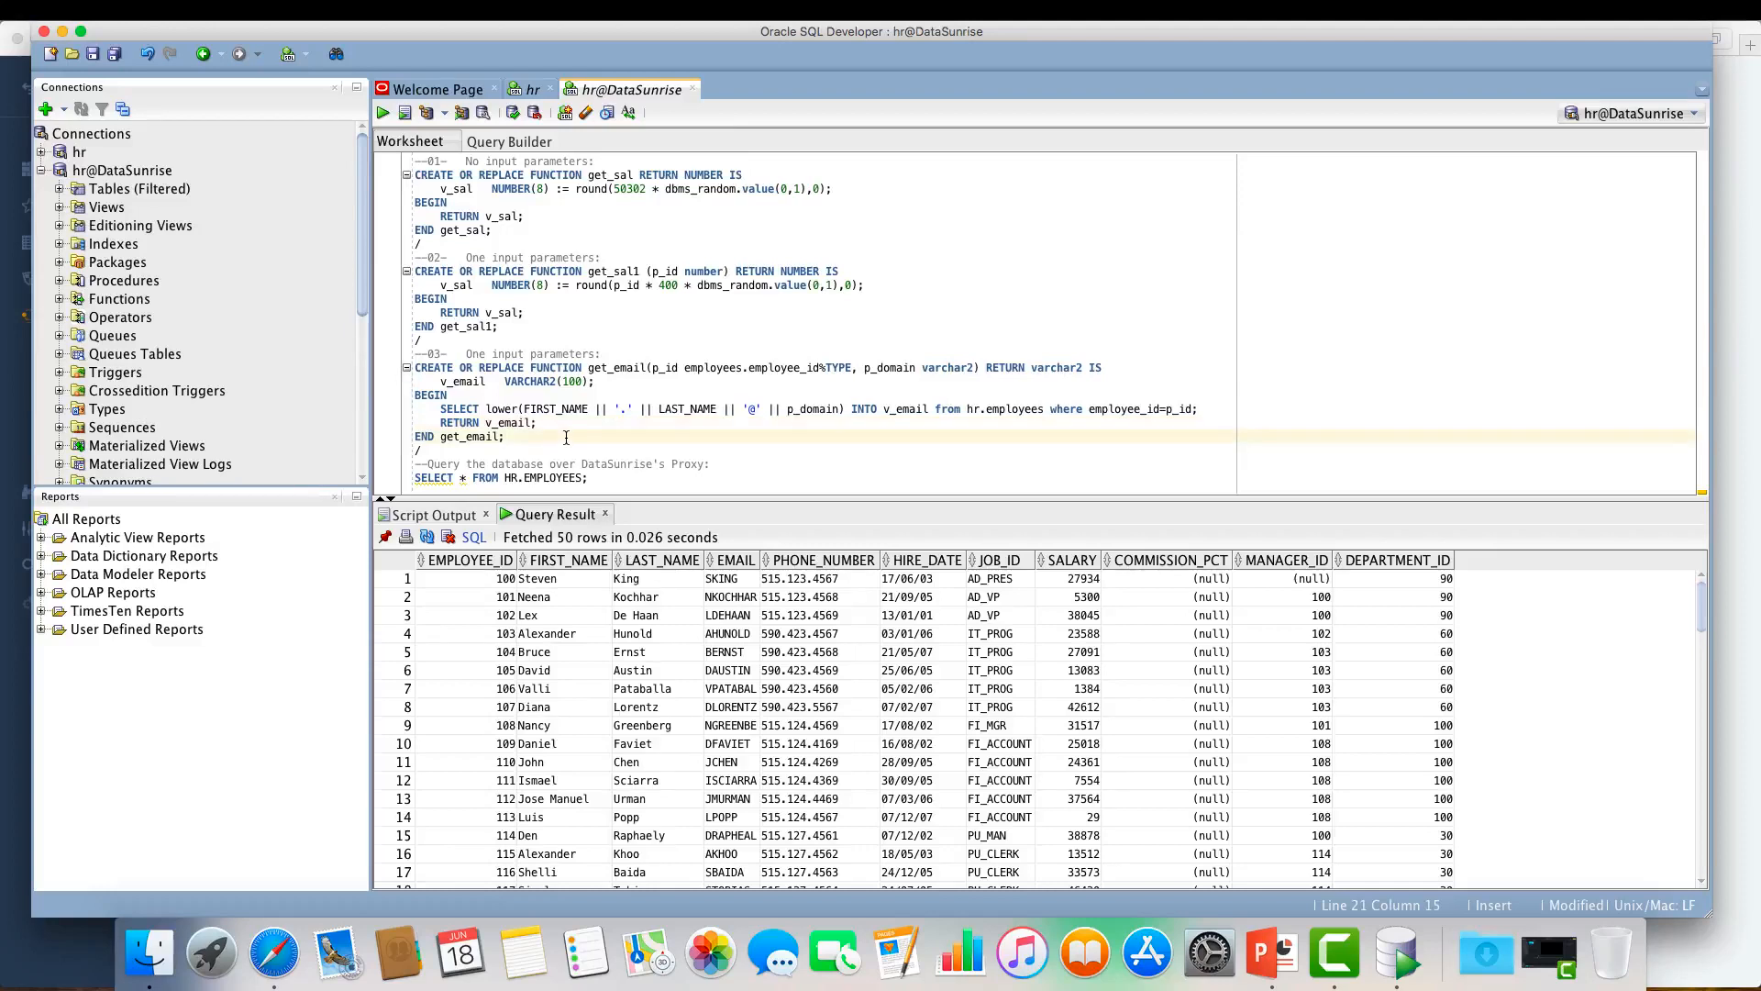
click(389, 116)
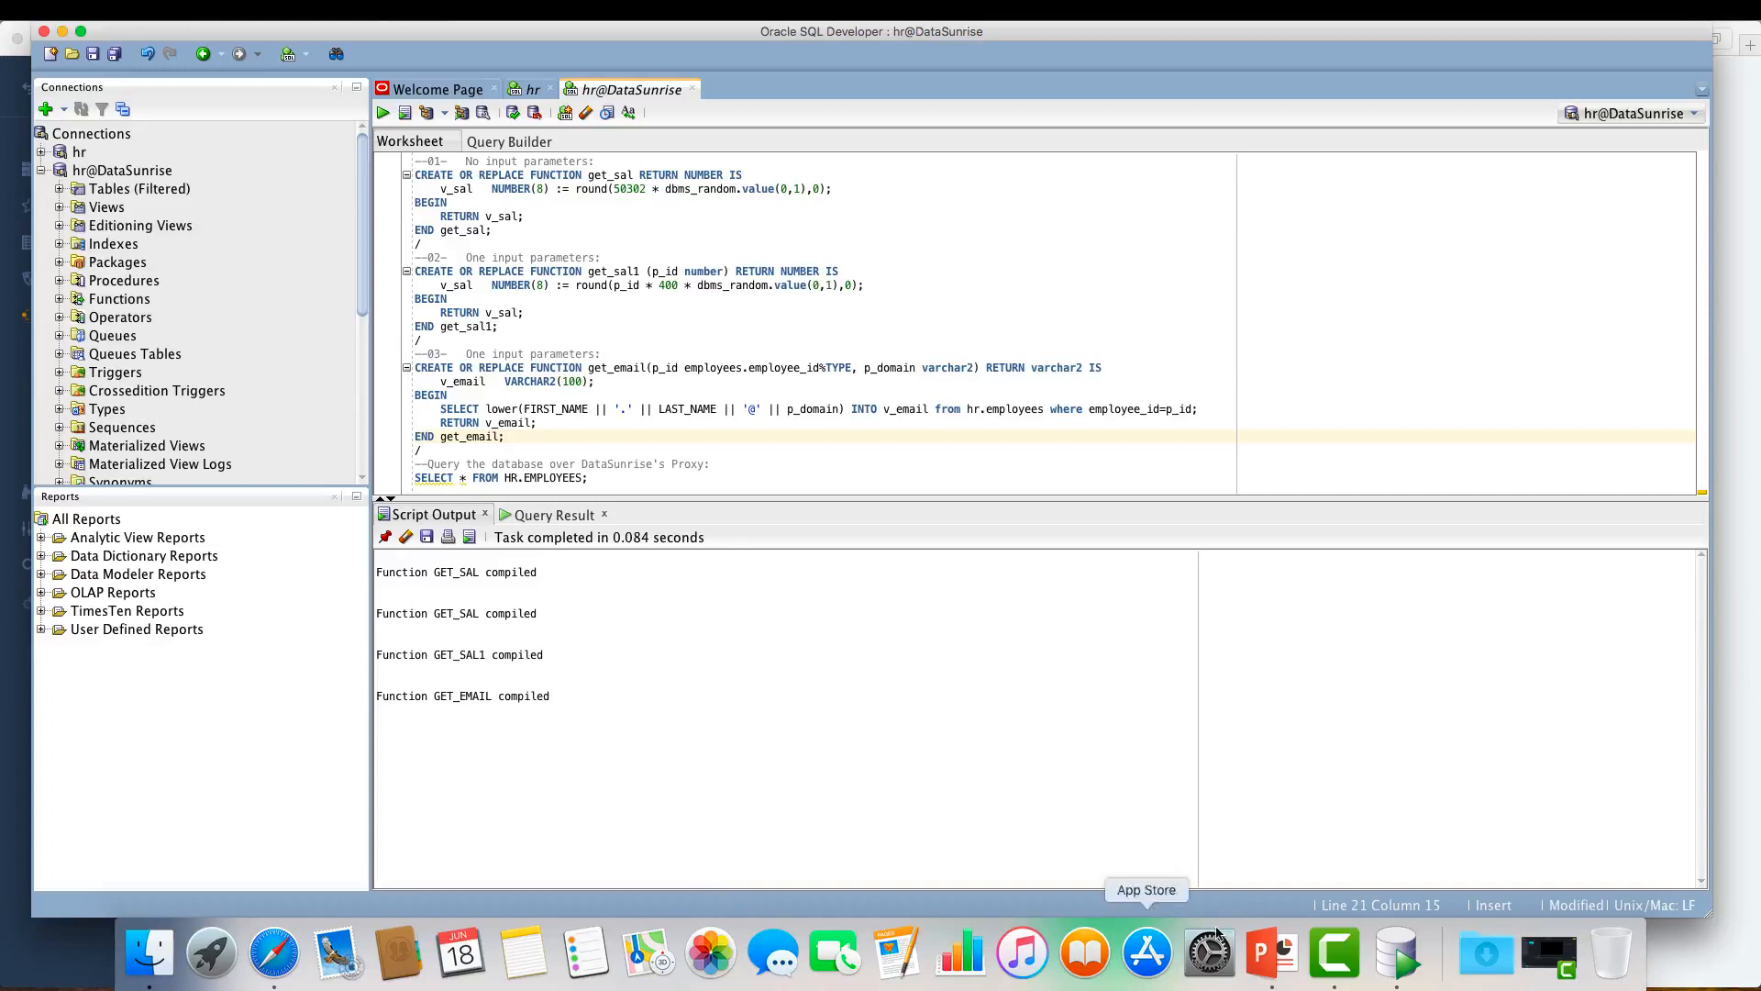
Step: Switch back to DataSunrise in Safari and examine the column_from_same_table parameter EMPLOYEE_ID and the text_value parameter DataSunrise.com
click(273, 952)
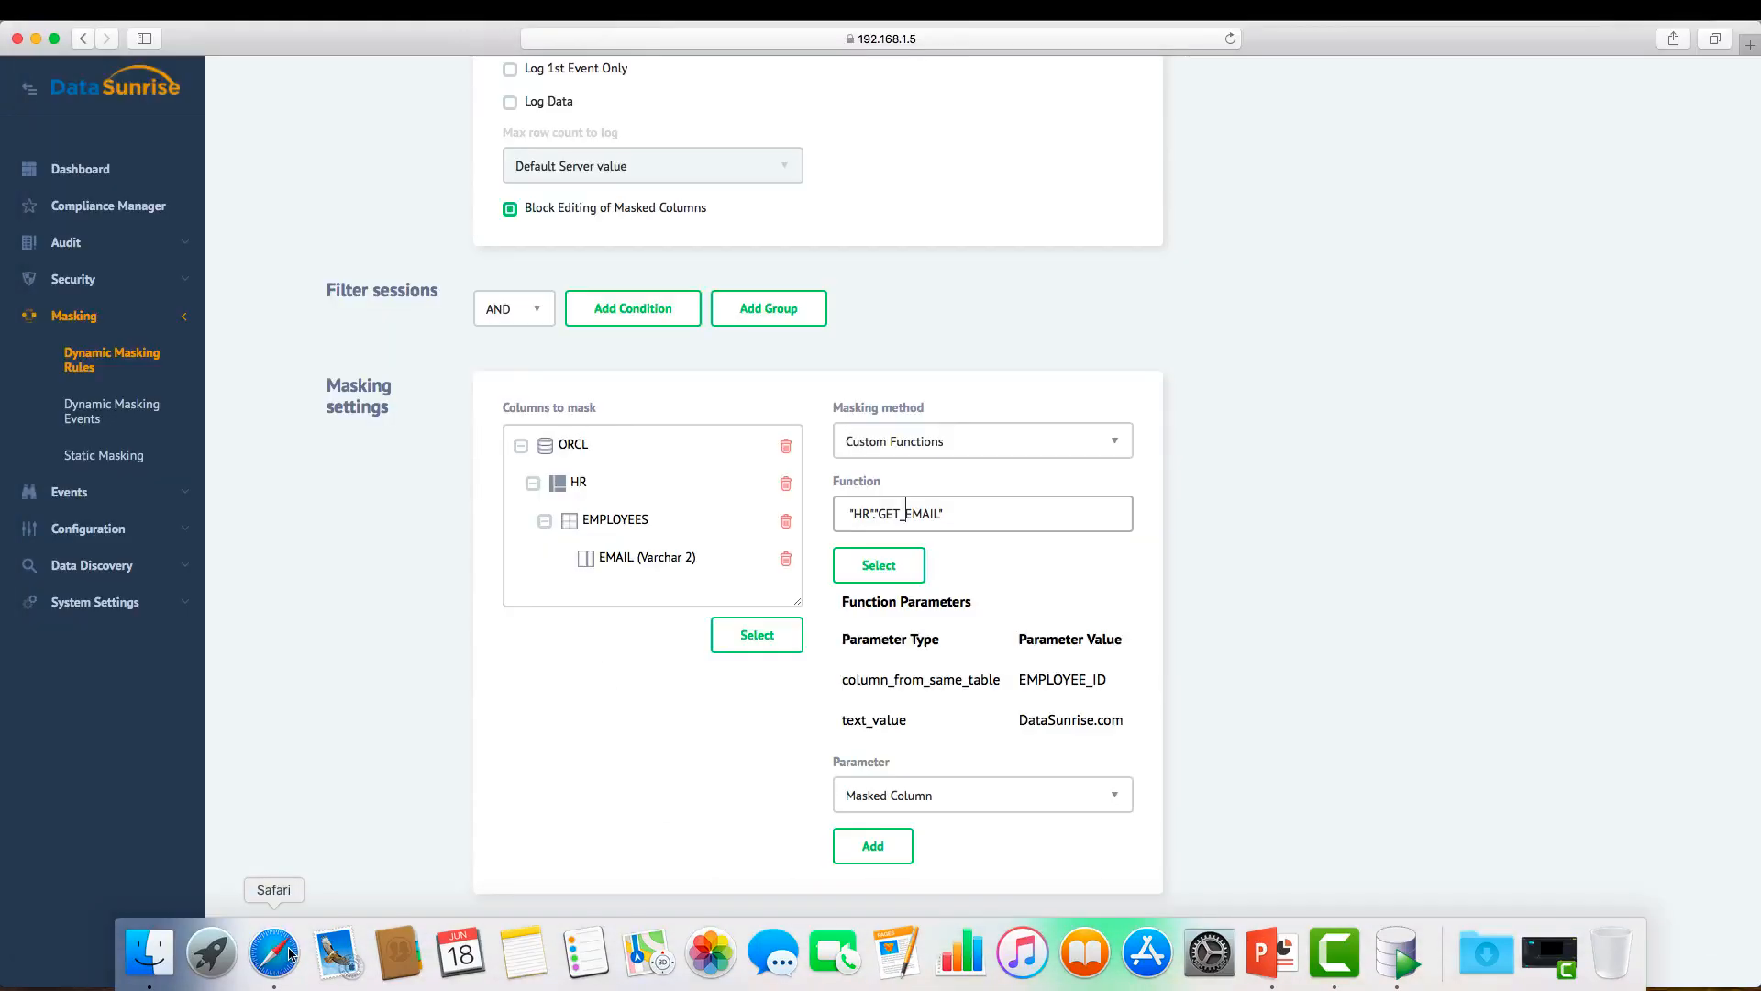
double_click(1060, 719)
double_click(881, 719)
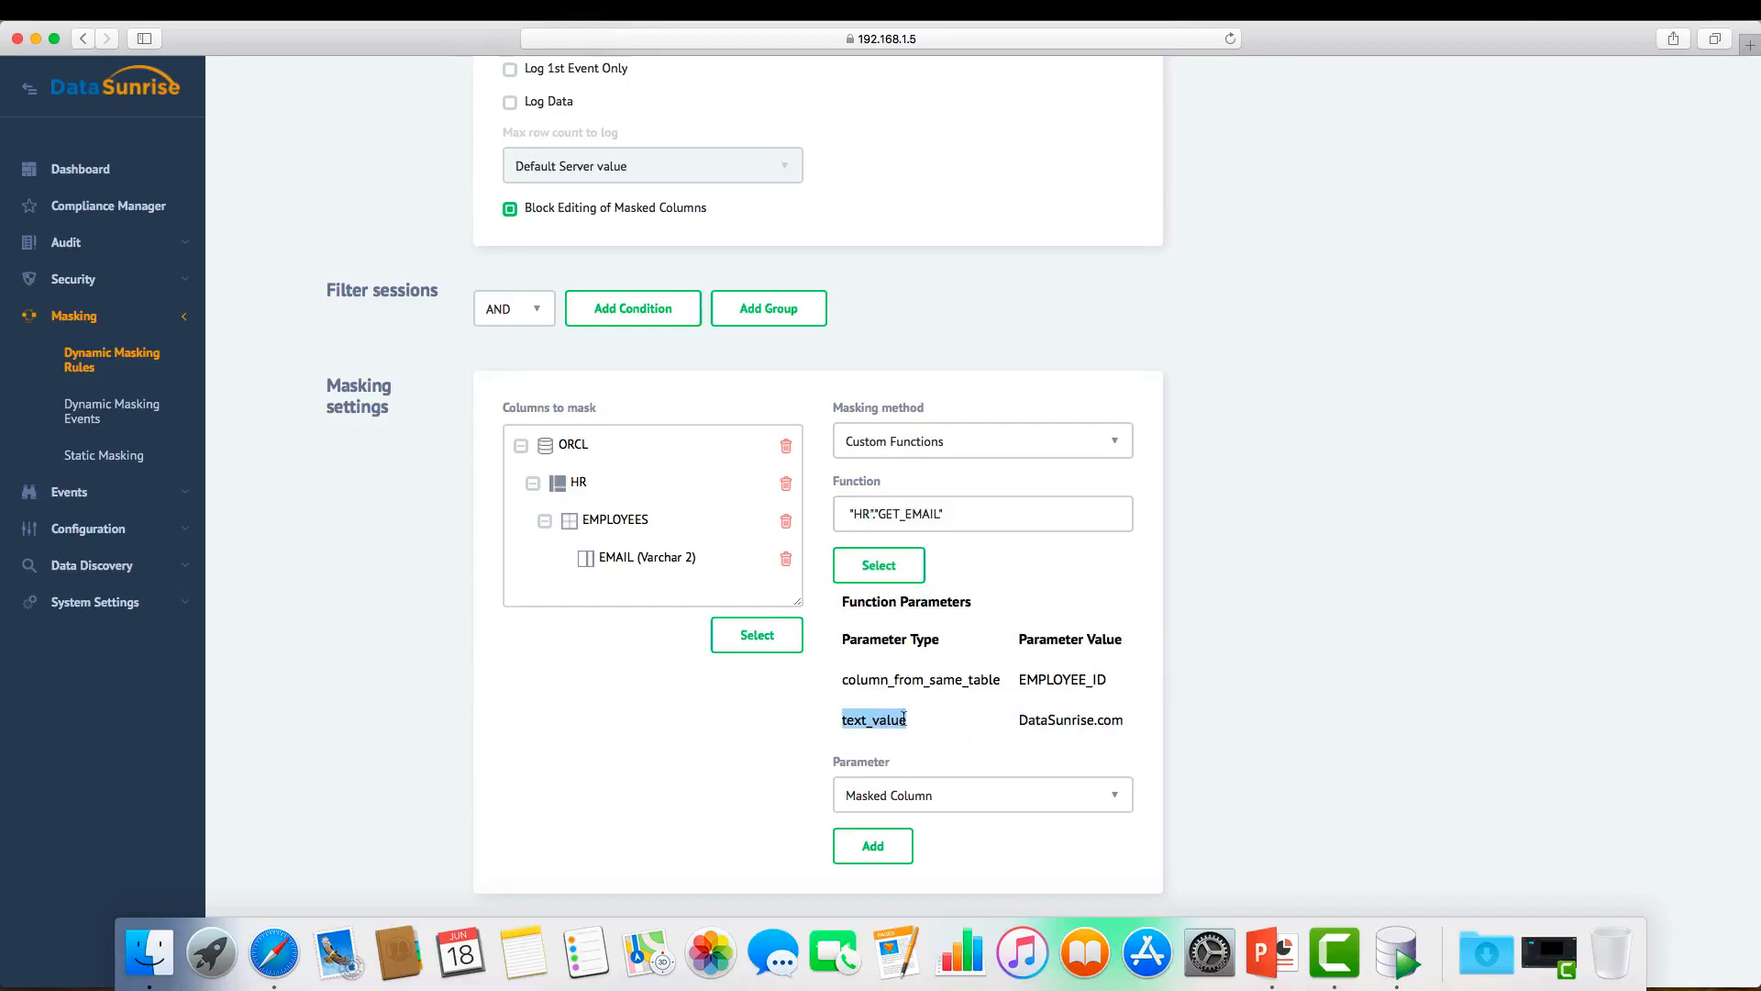
double_click(1055, 722)
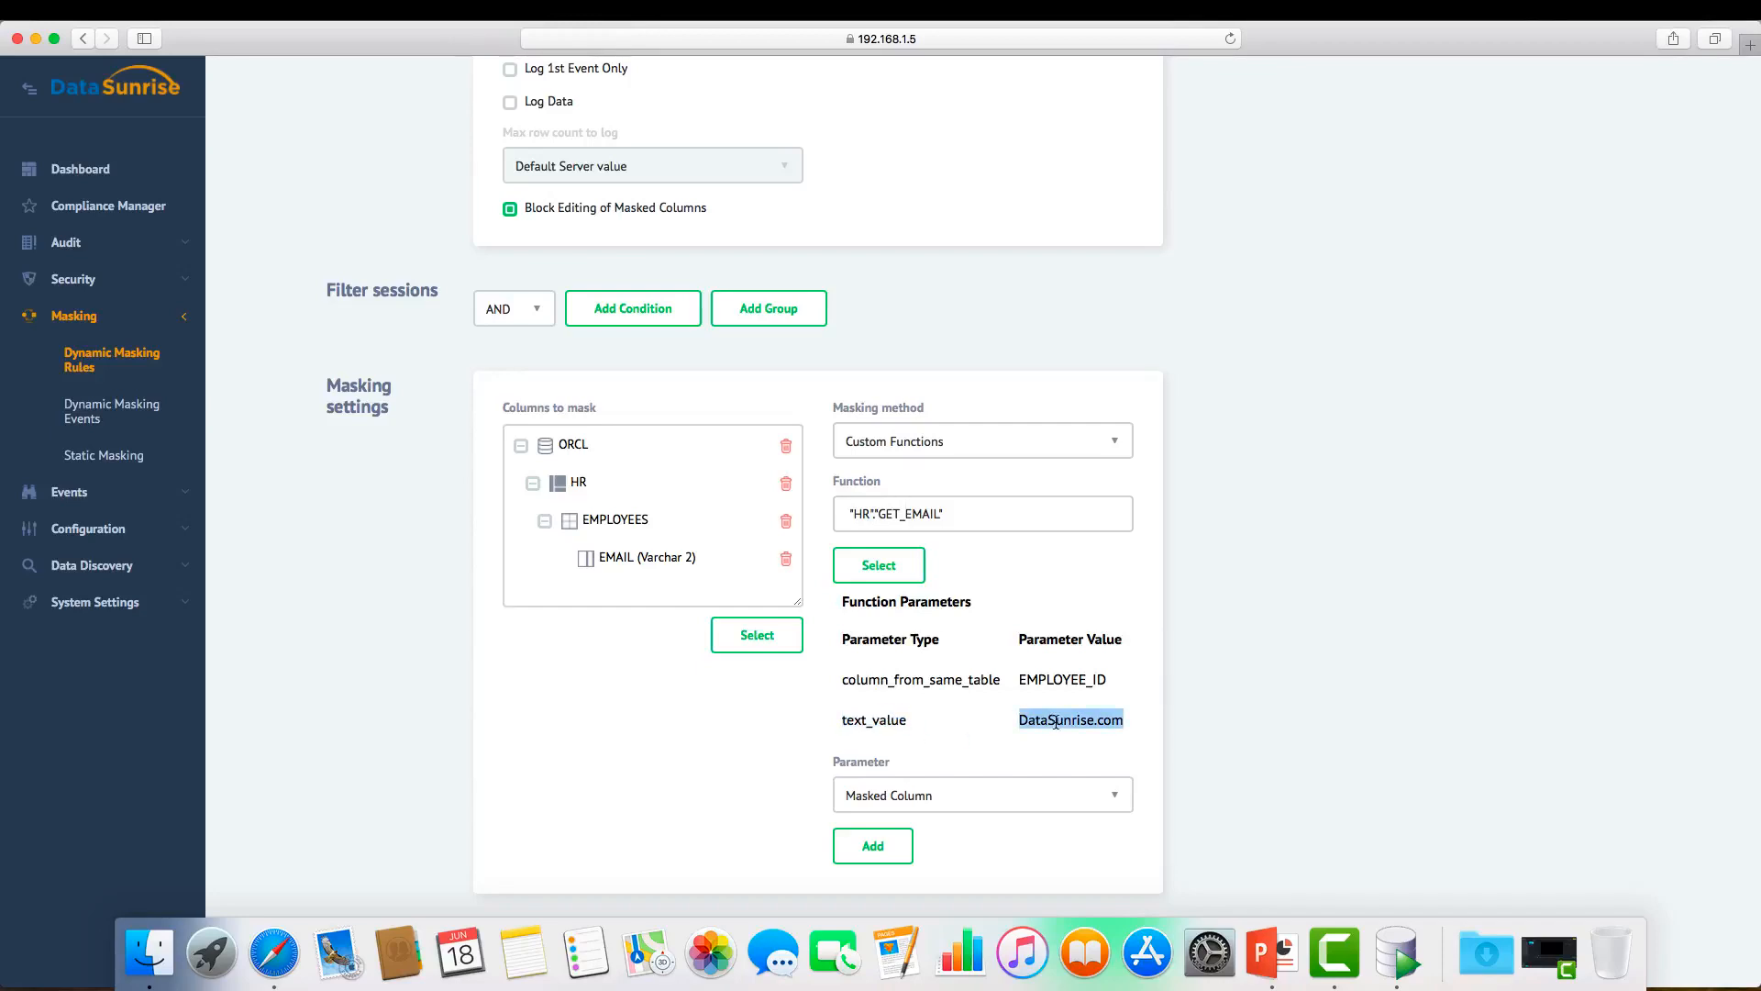
scroll(974, 750, down, 1)
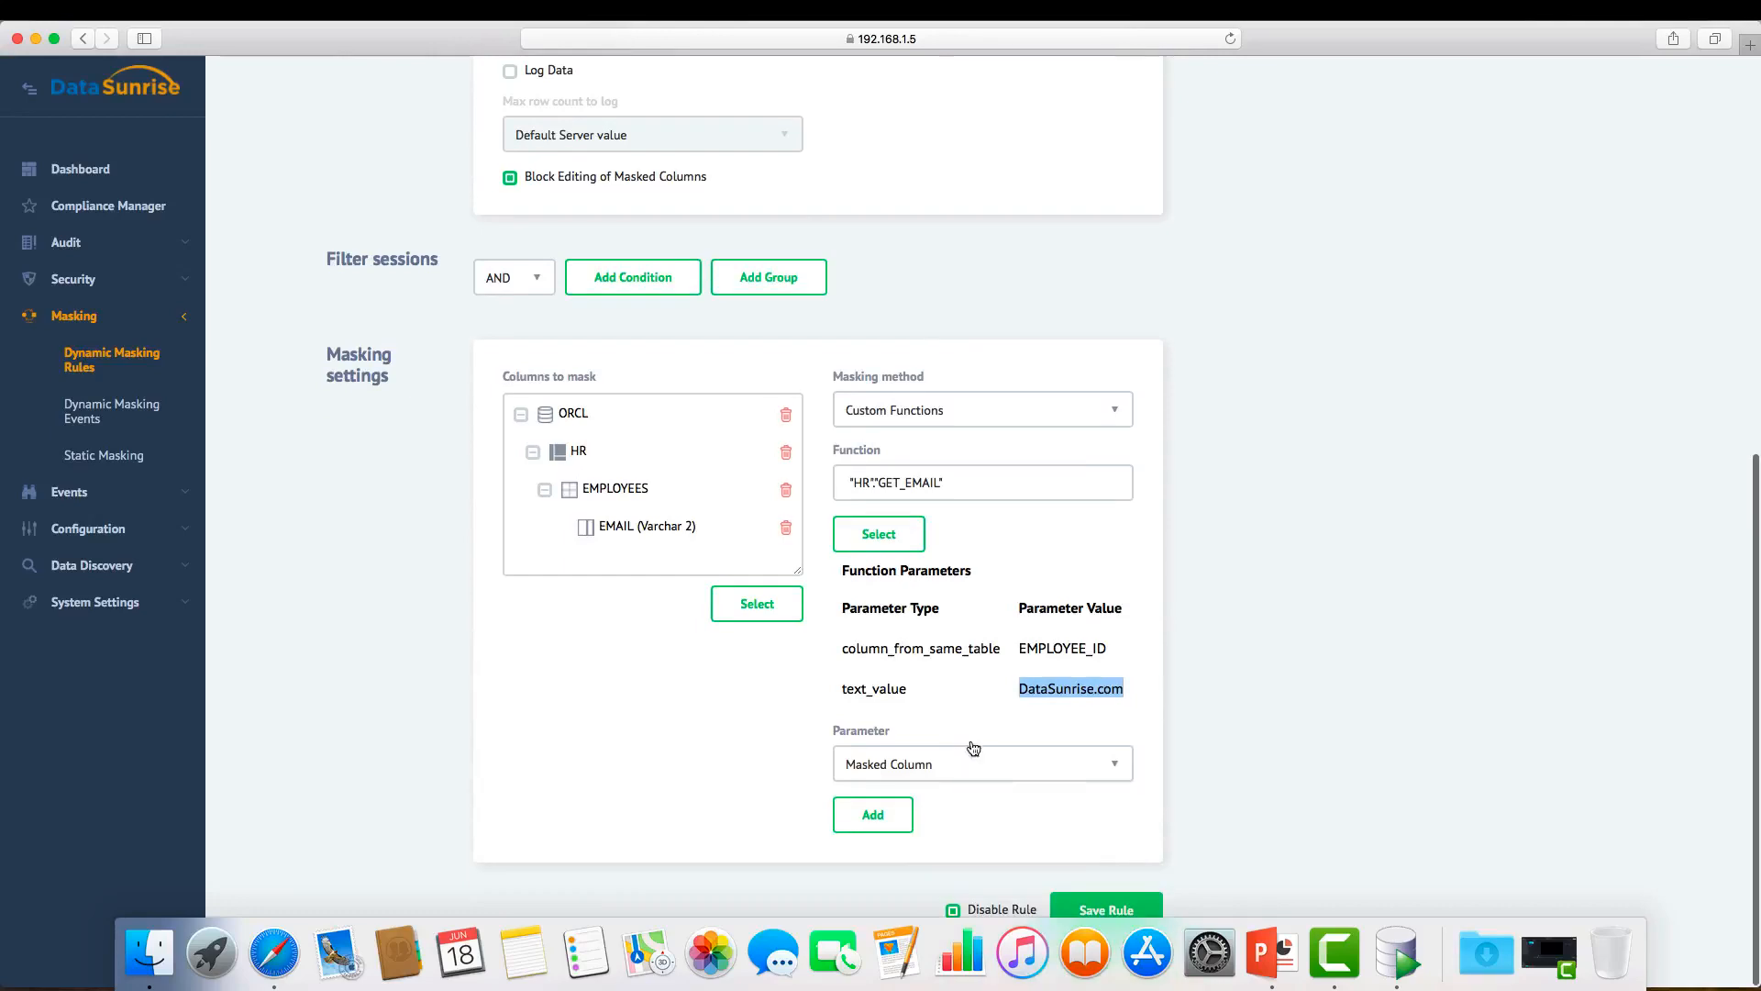
double_click(1043, 649)
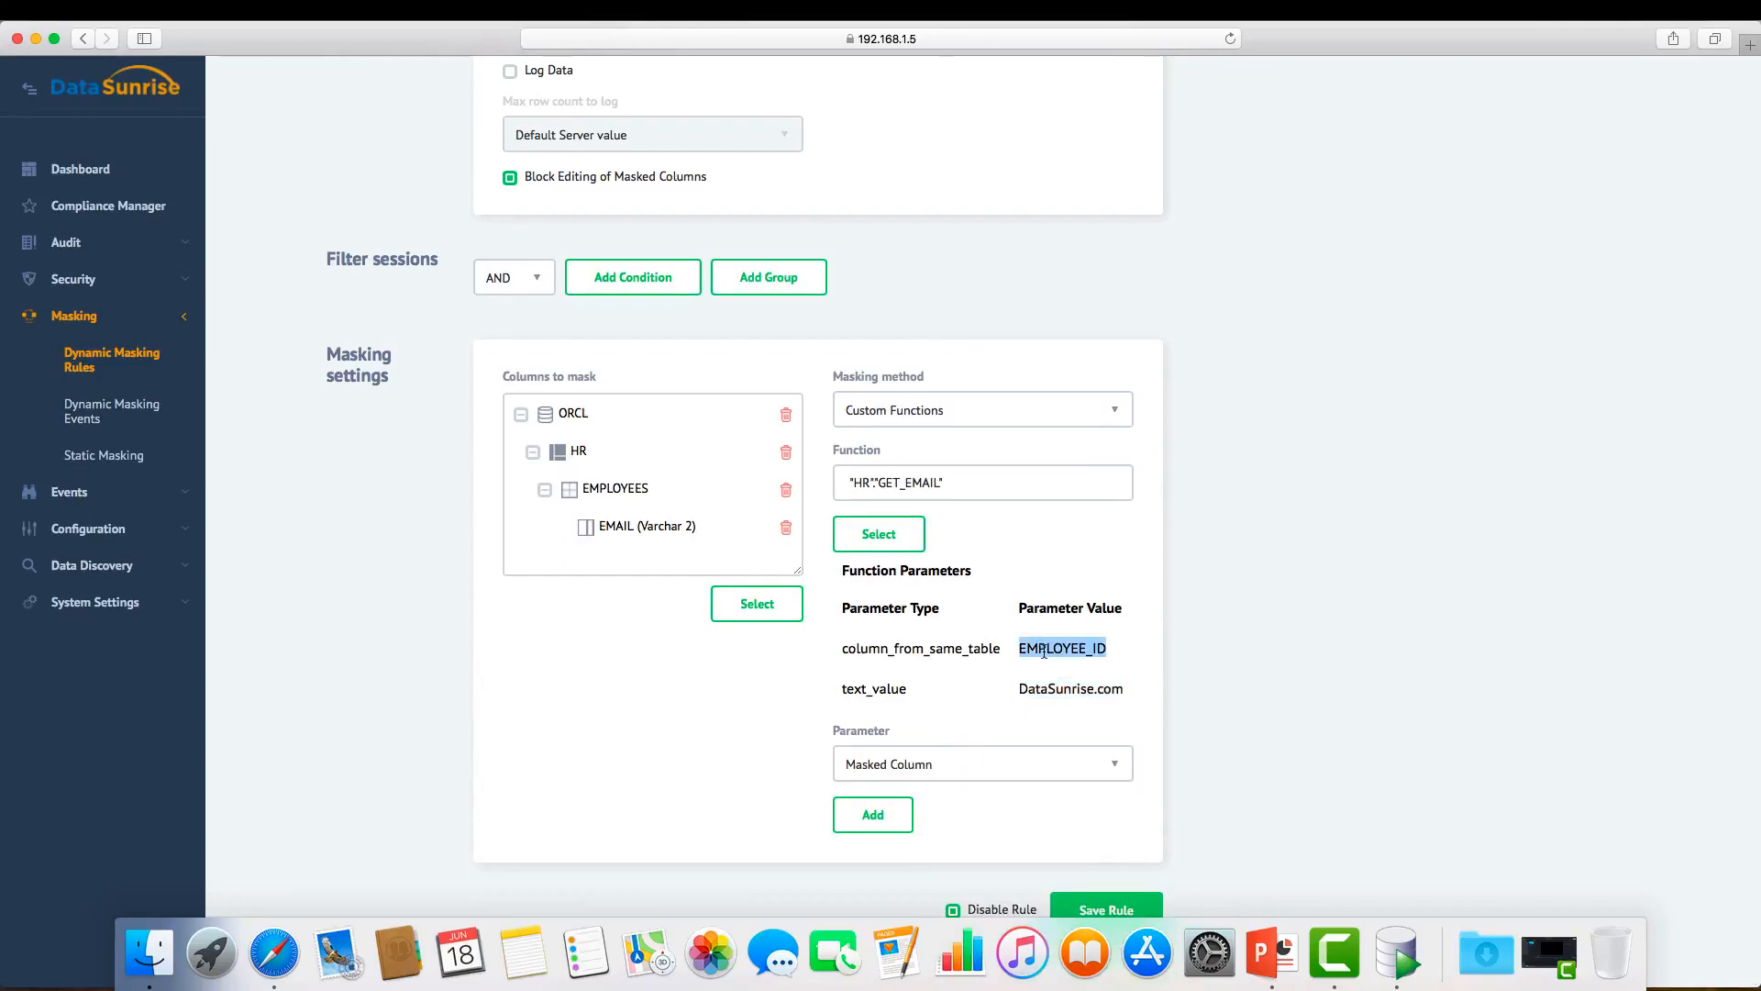
click(1051, 648)
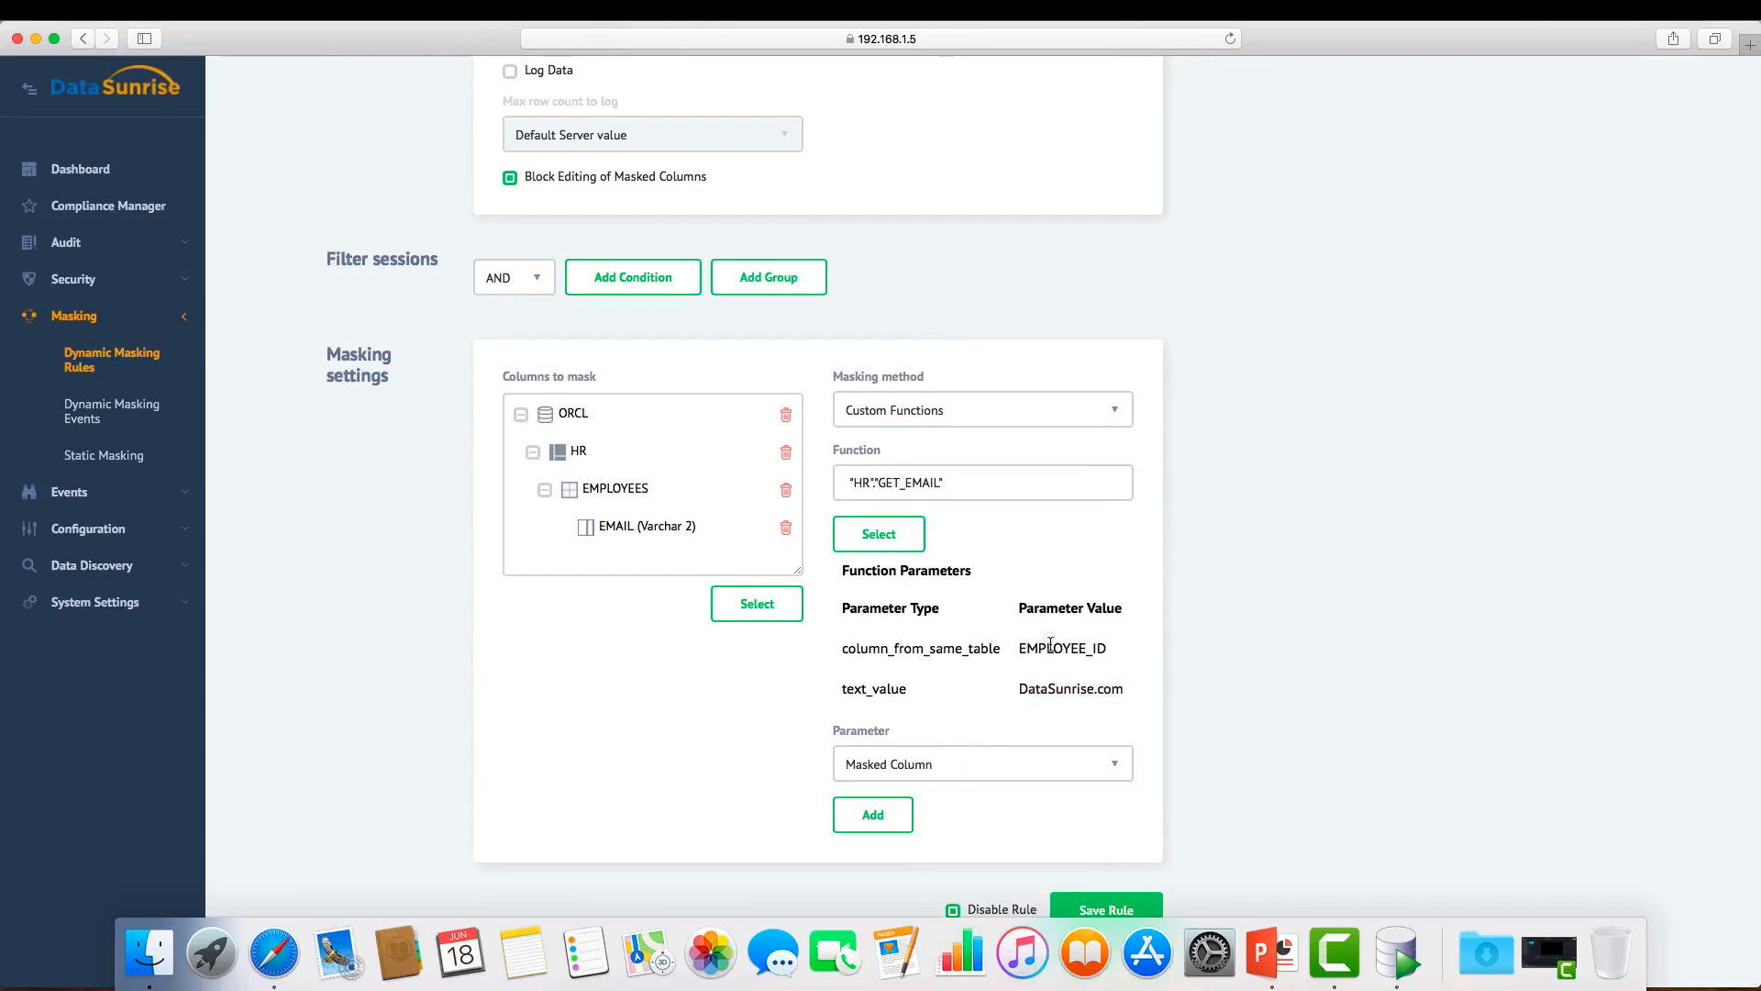
double_click(1062, 690)
Step: Enable the empEmail rule by clearing its Disable Rule option, and save the rule
click(1018, 910)
click(1106, 910)
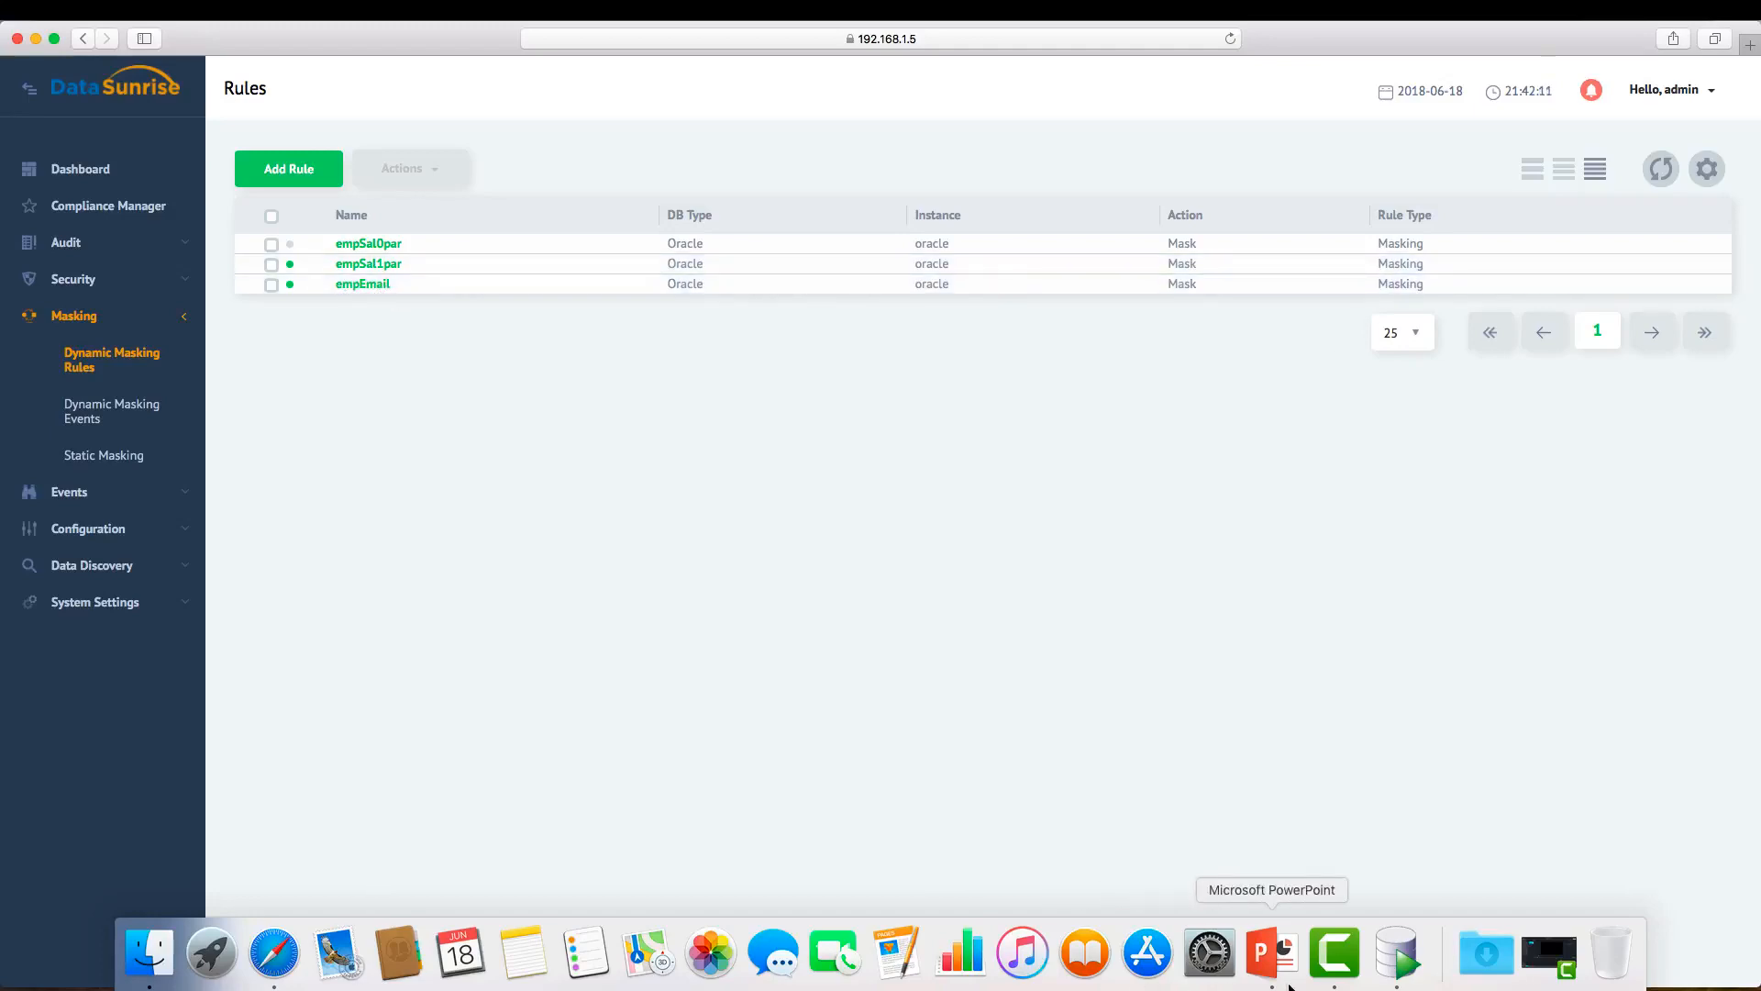
Step: Switch to SQL Developer, review the EMAIL values in the earlier result, and rerun SELECT * FROM HR.EMPLOYEES over the proxy to compare them
click(1395, 953)
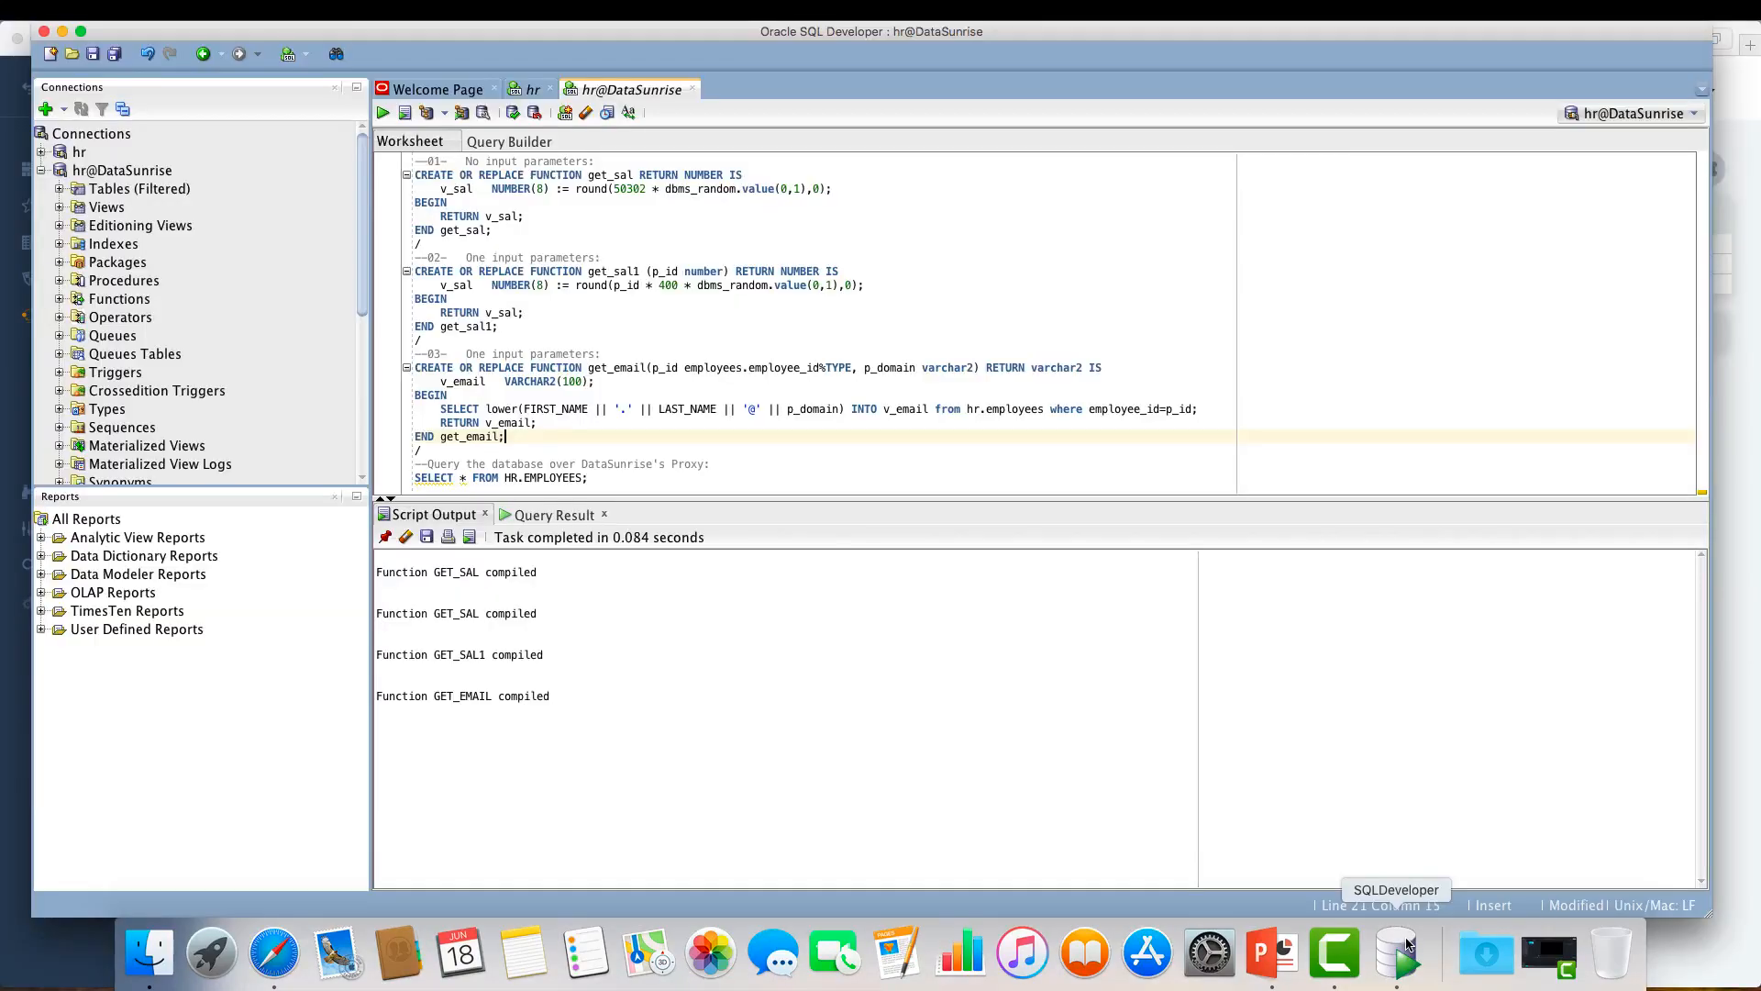
click(678, 481)
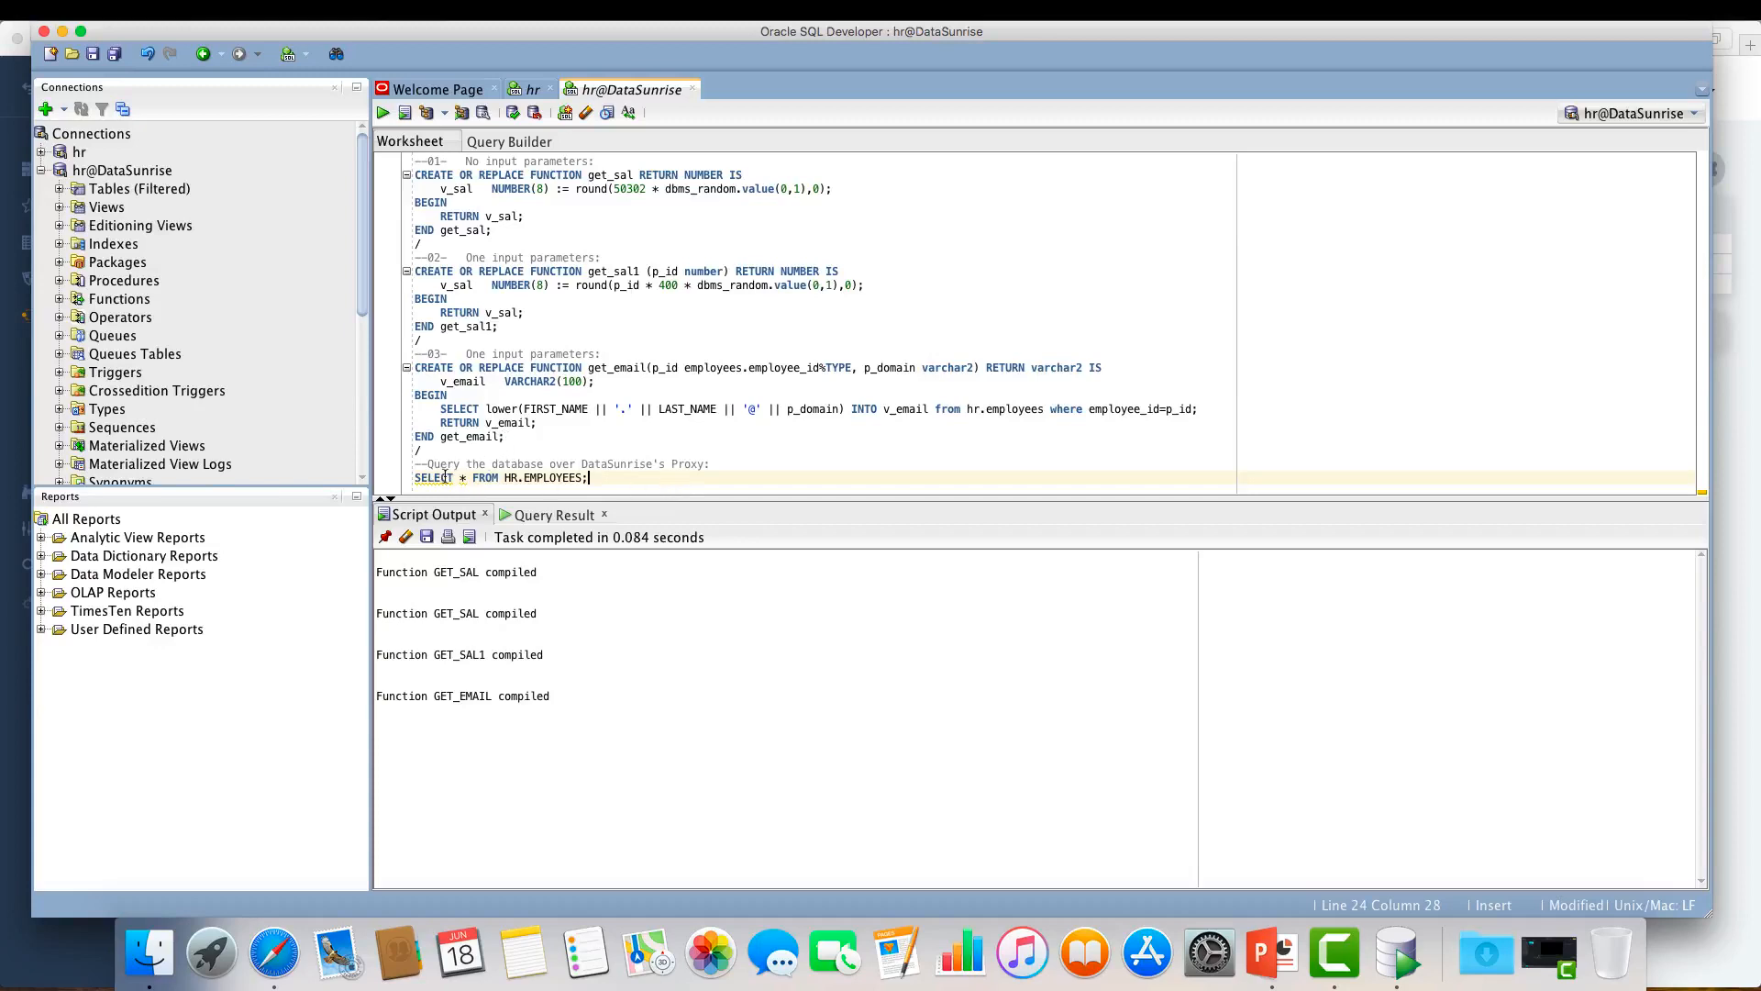
key(ctrl+Return)
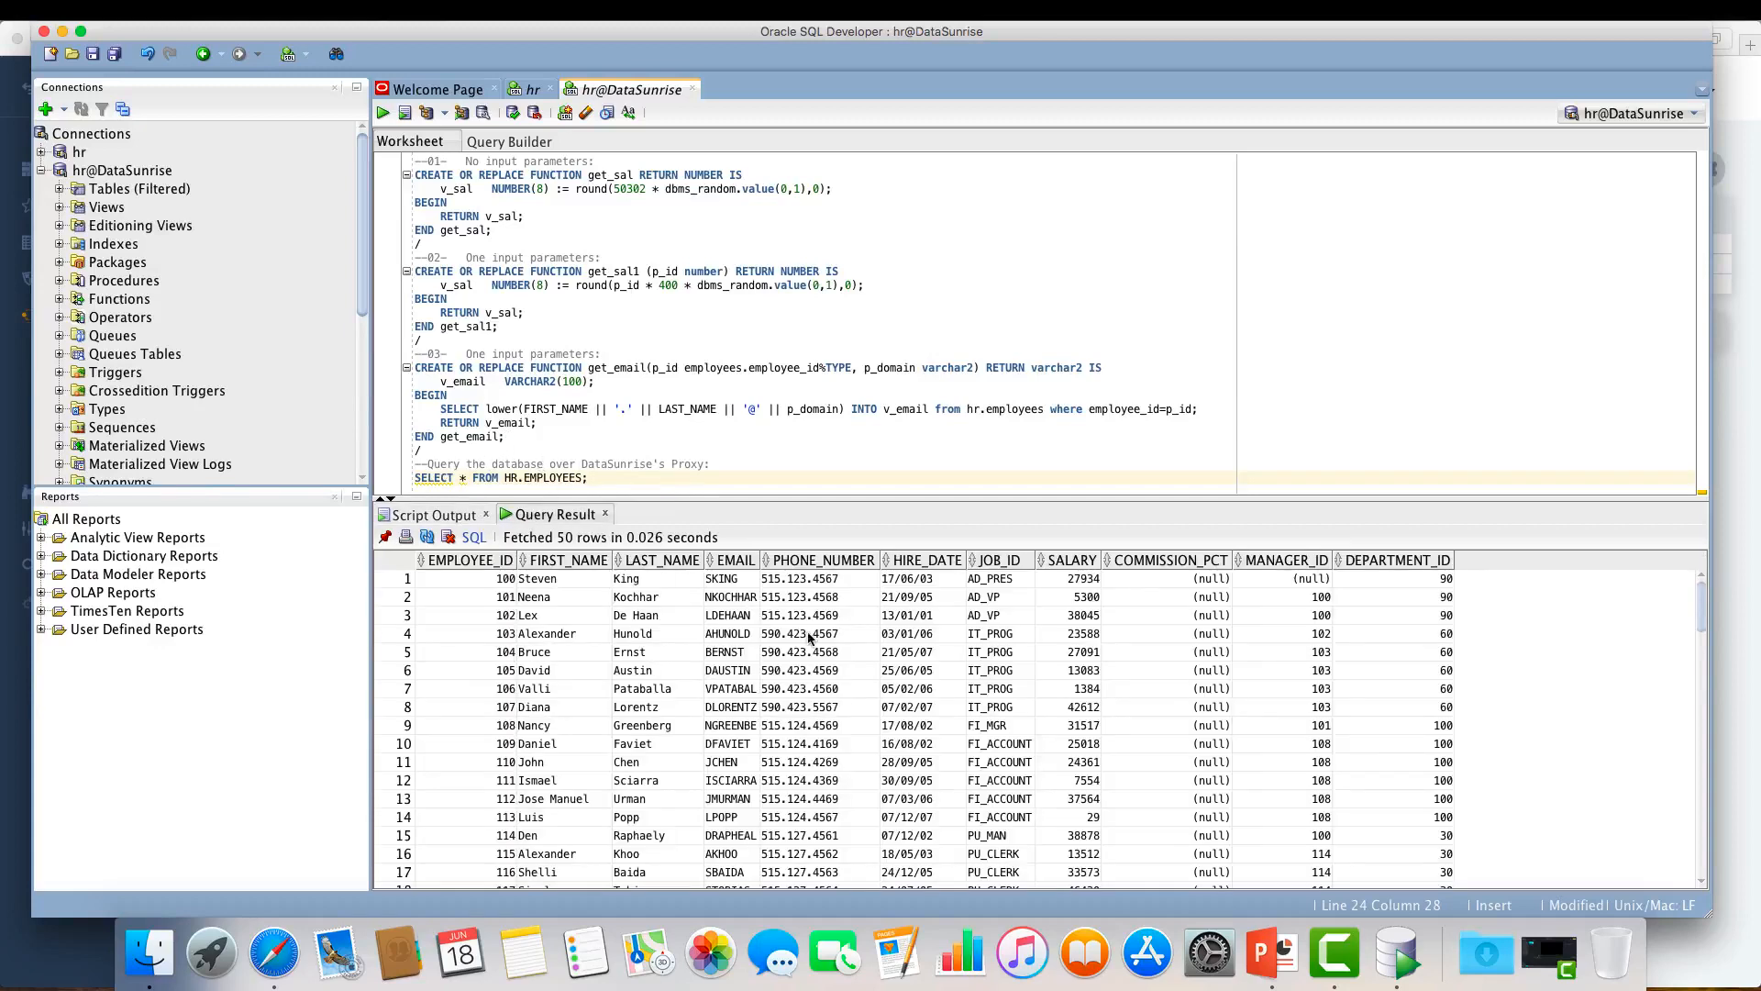
double_click(725, 598)
click(383, 117)
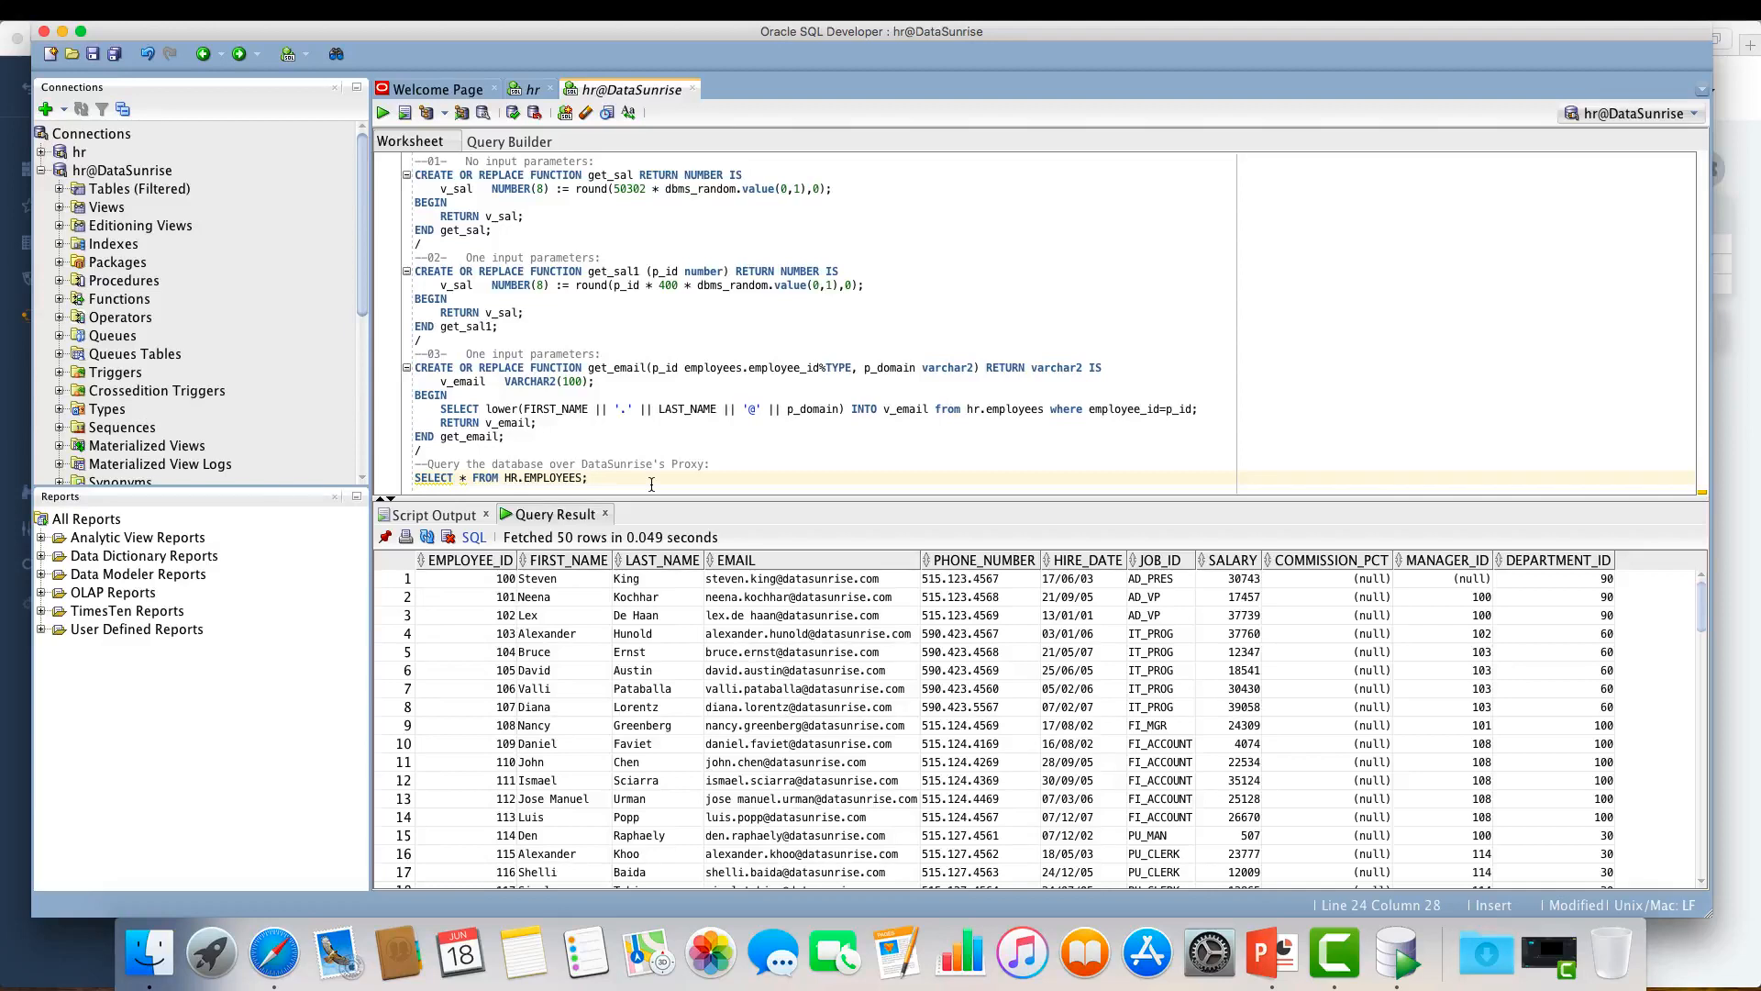
click(775, 580)
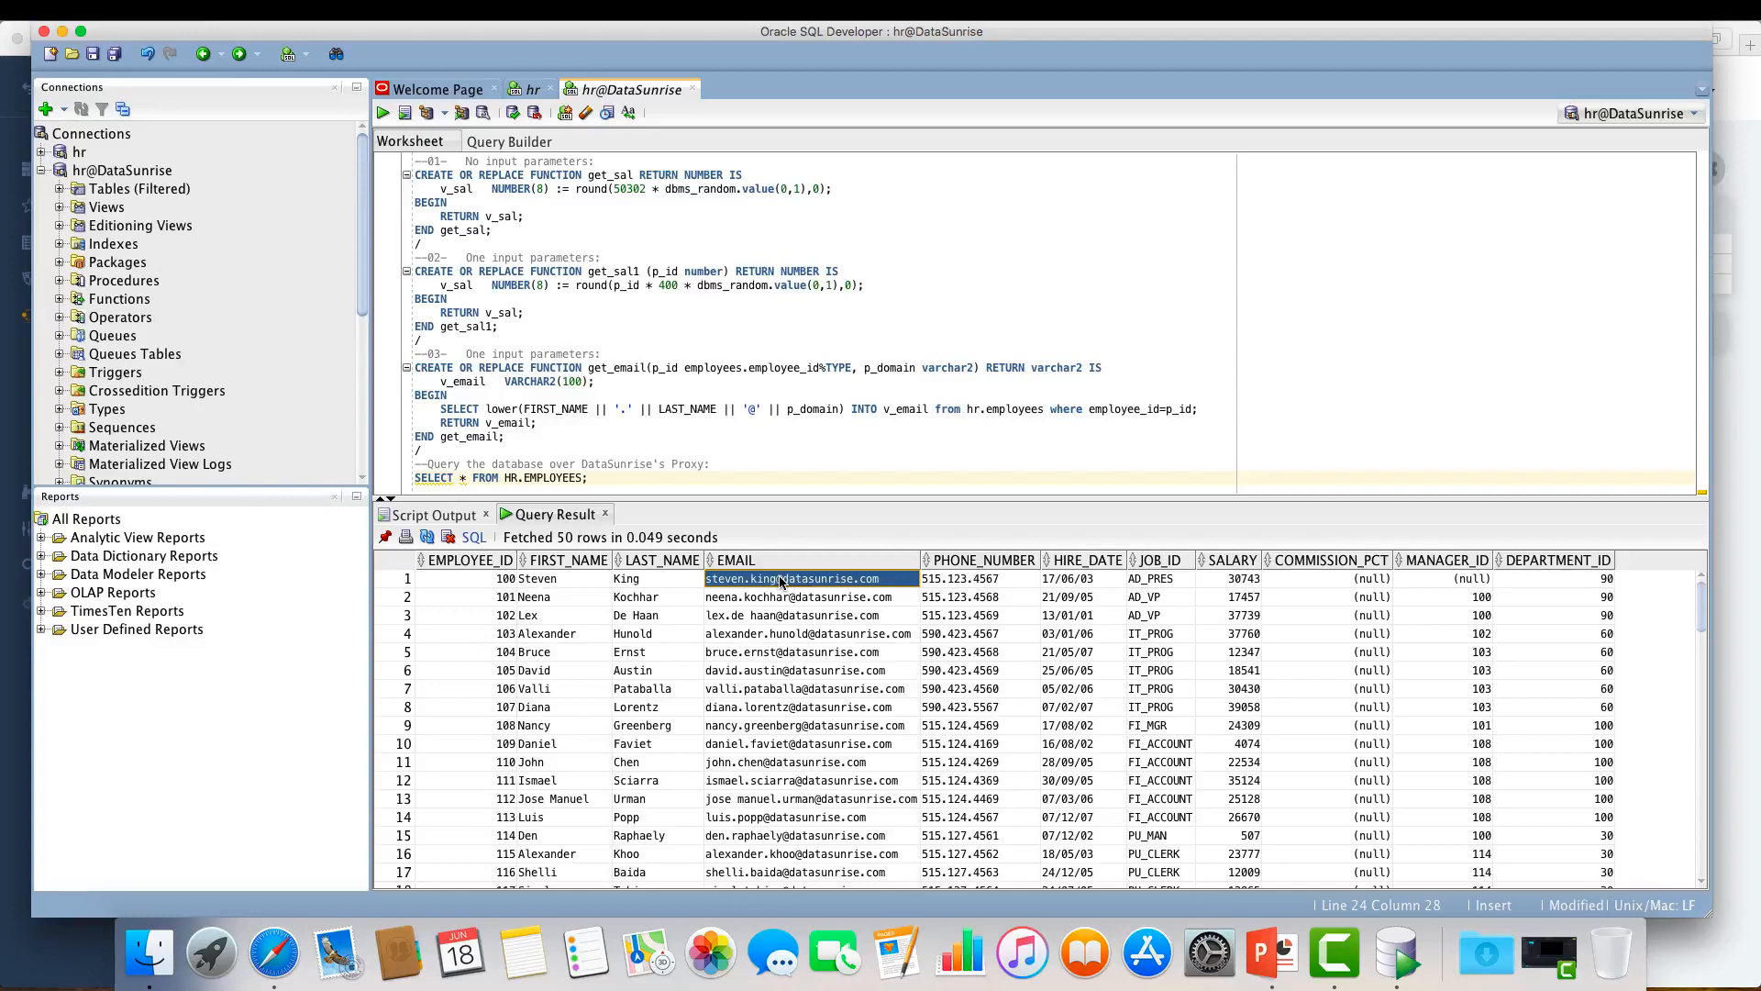
click(610, 423)
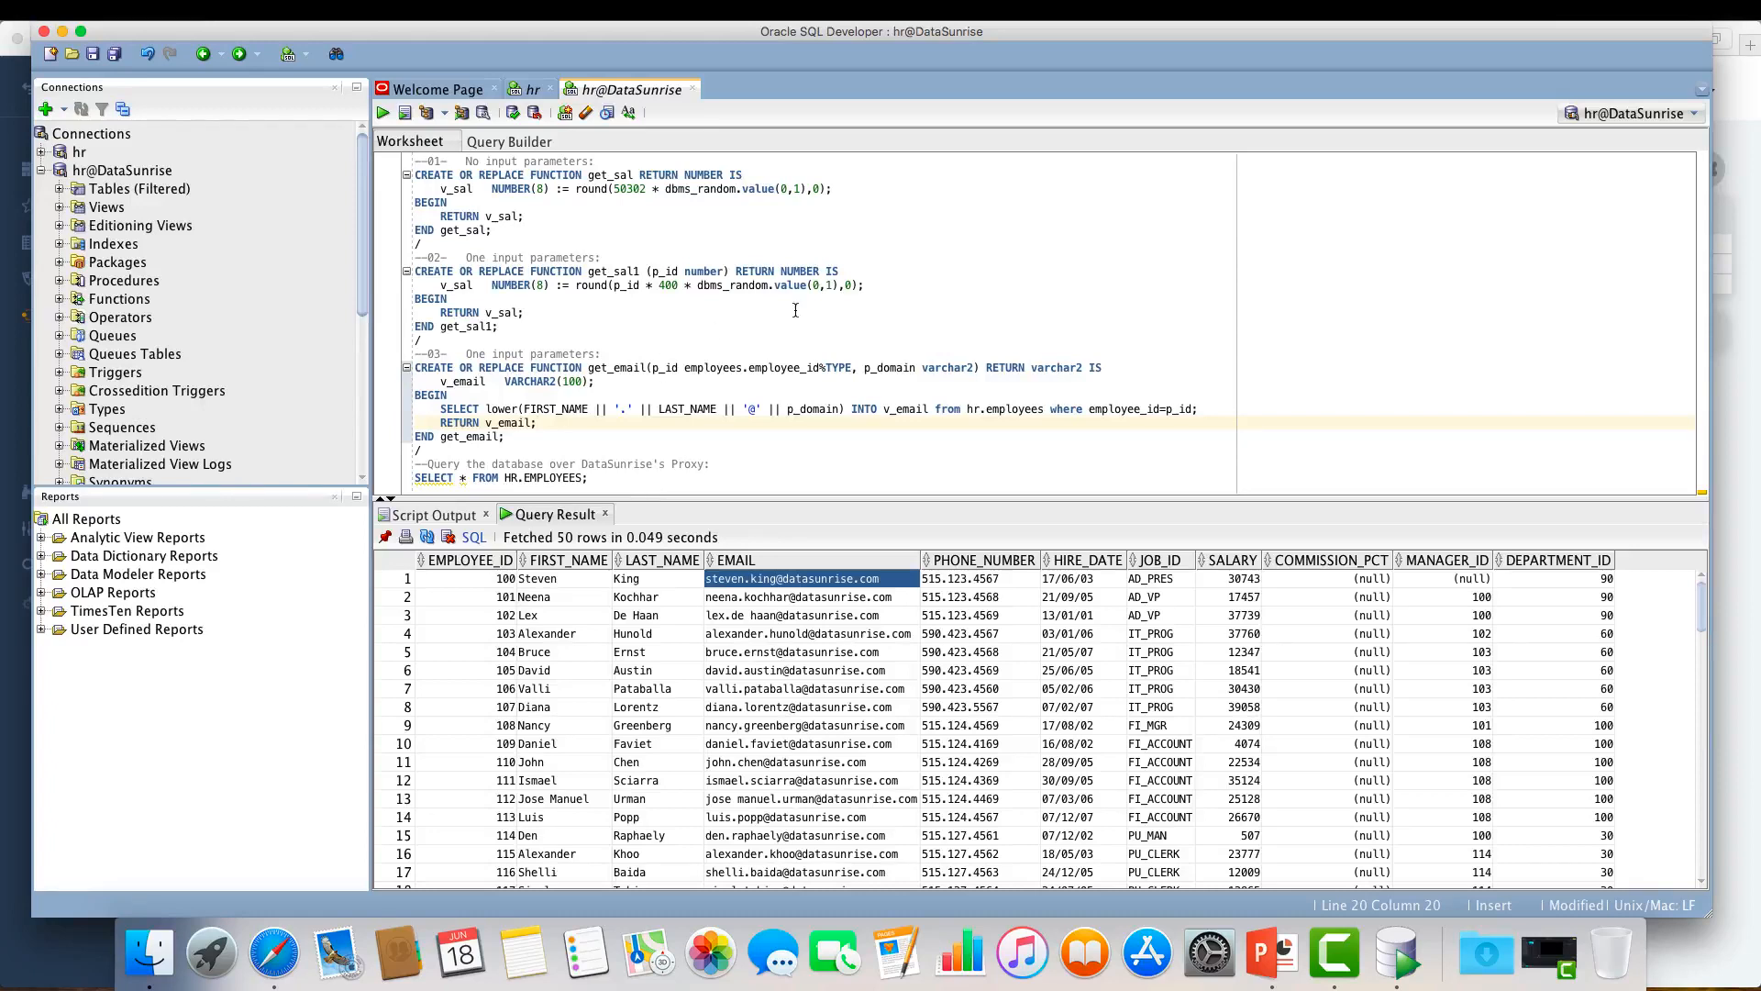
click(1296, 17)
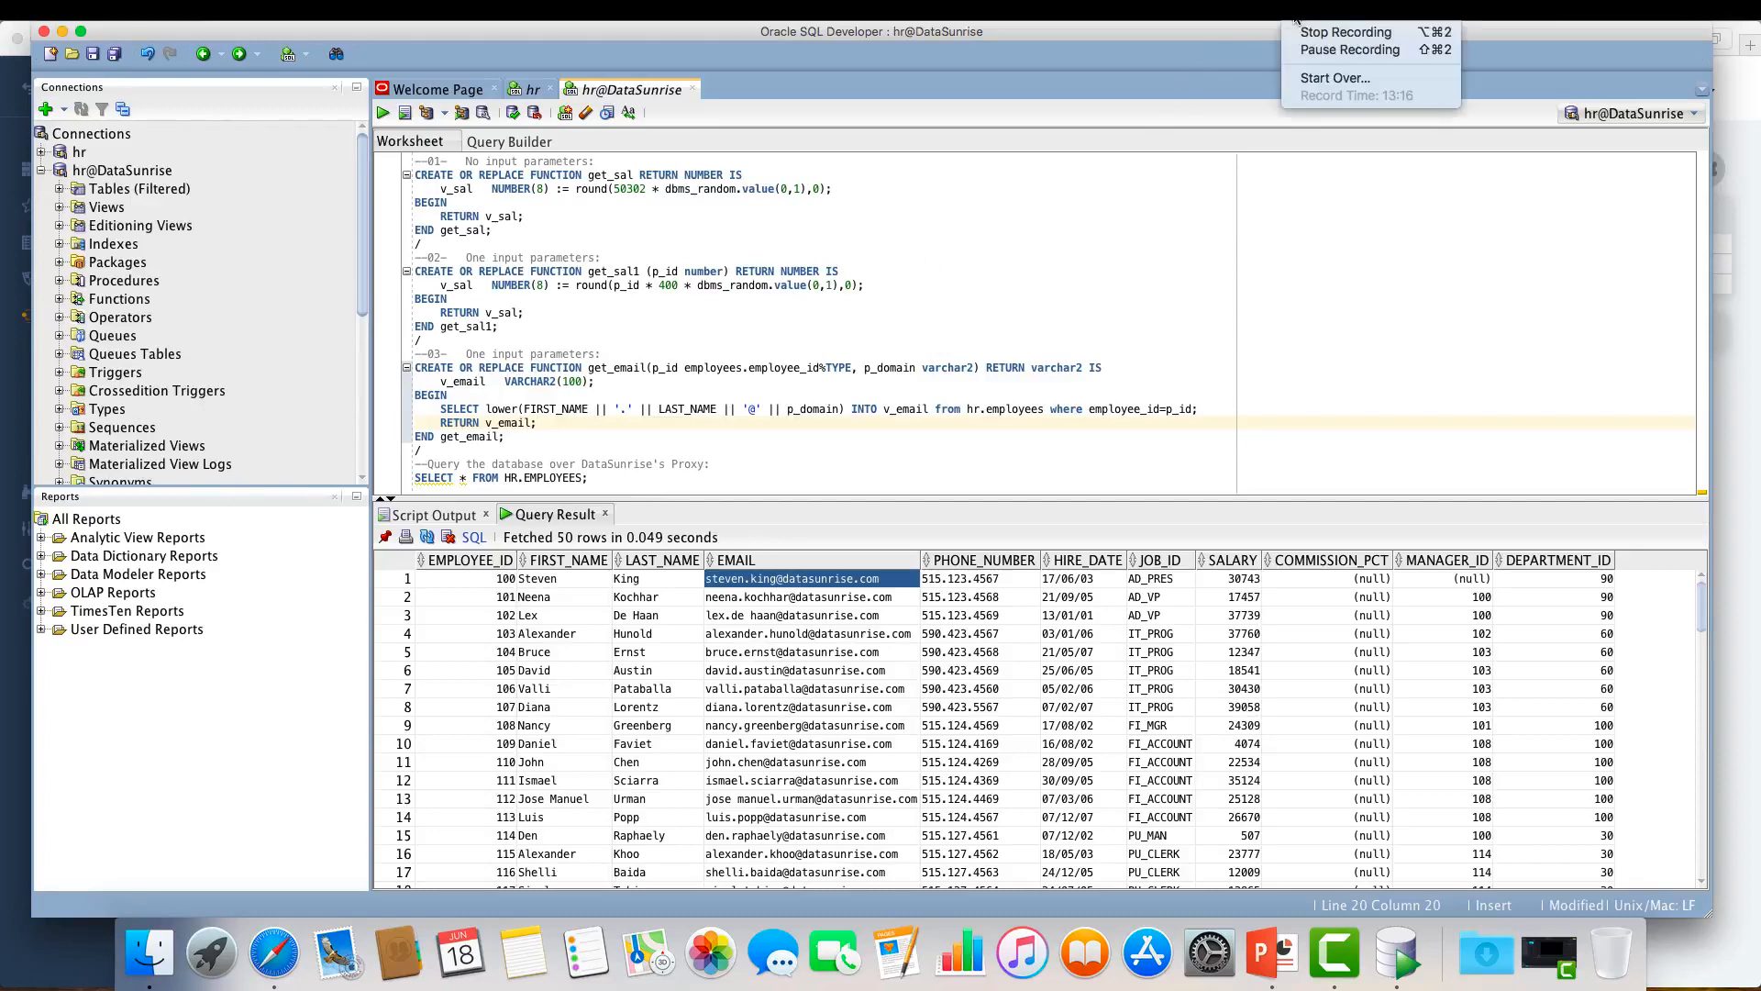